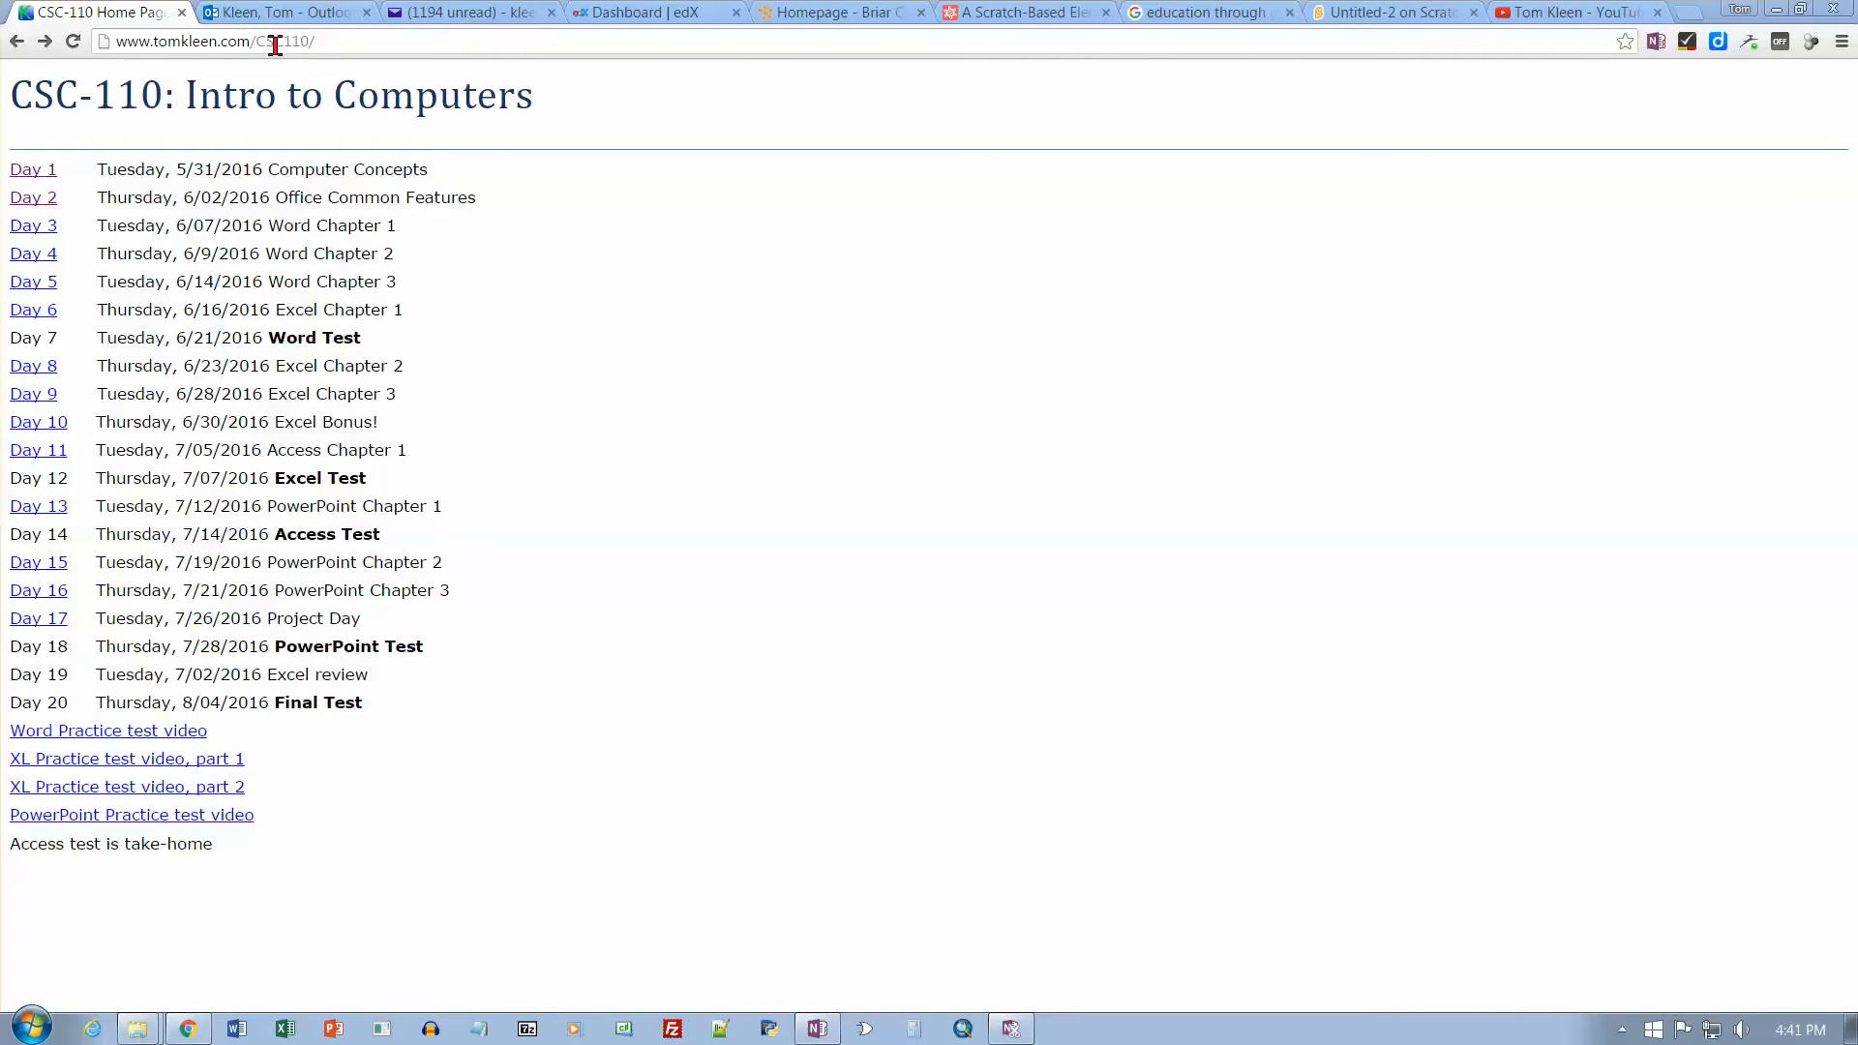
From the Day 2 page, go to the book's web site and download the Office Features Chapter 1 data files.
{"action": "left_click", "coordinate": [29, 206]}
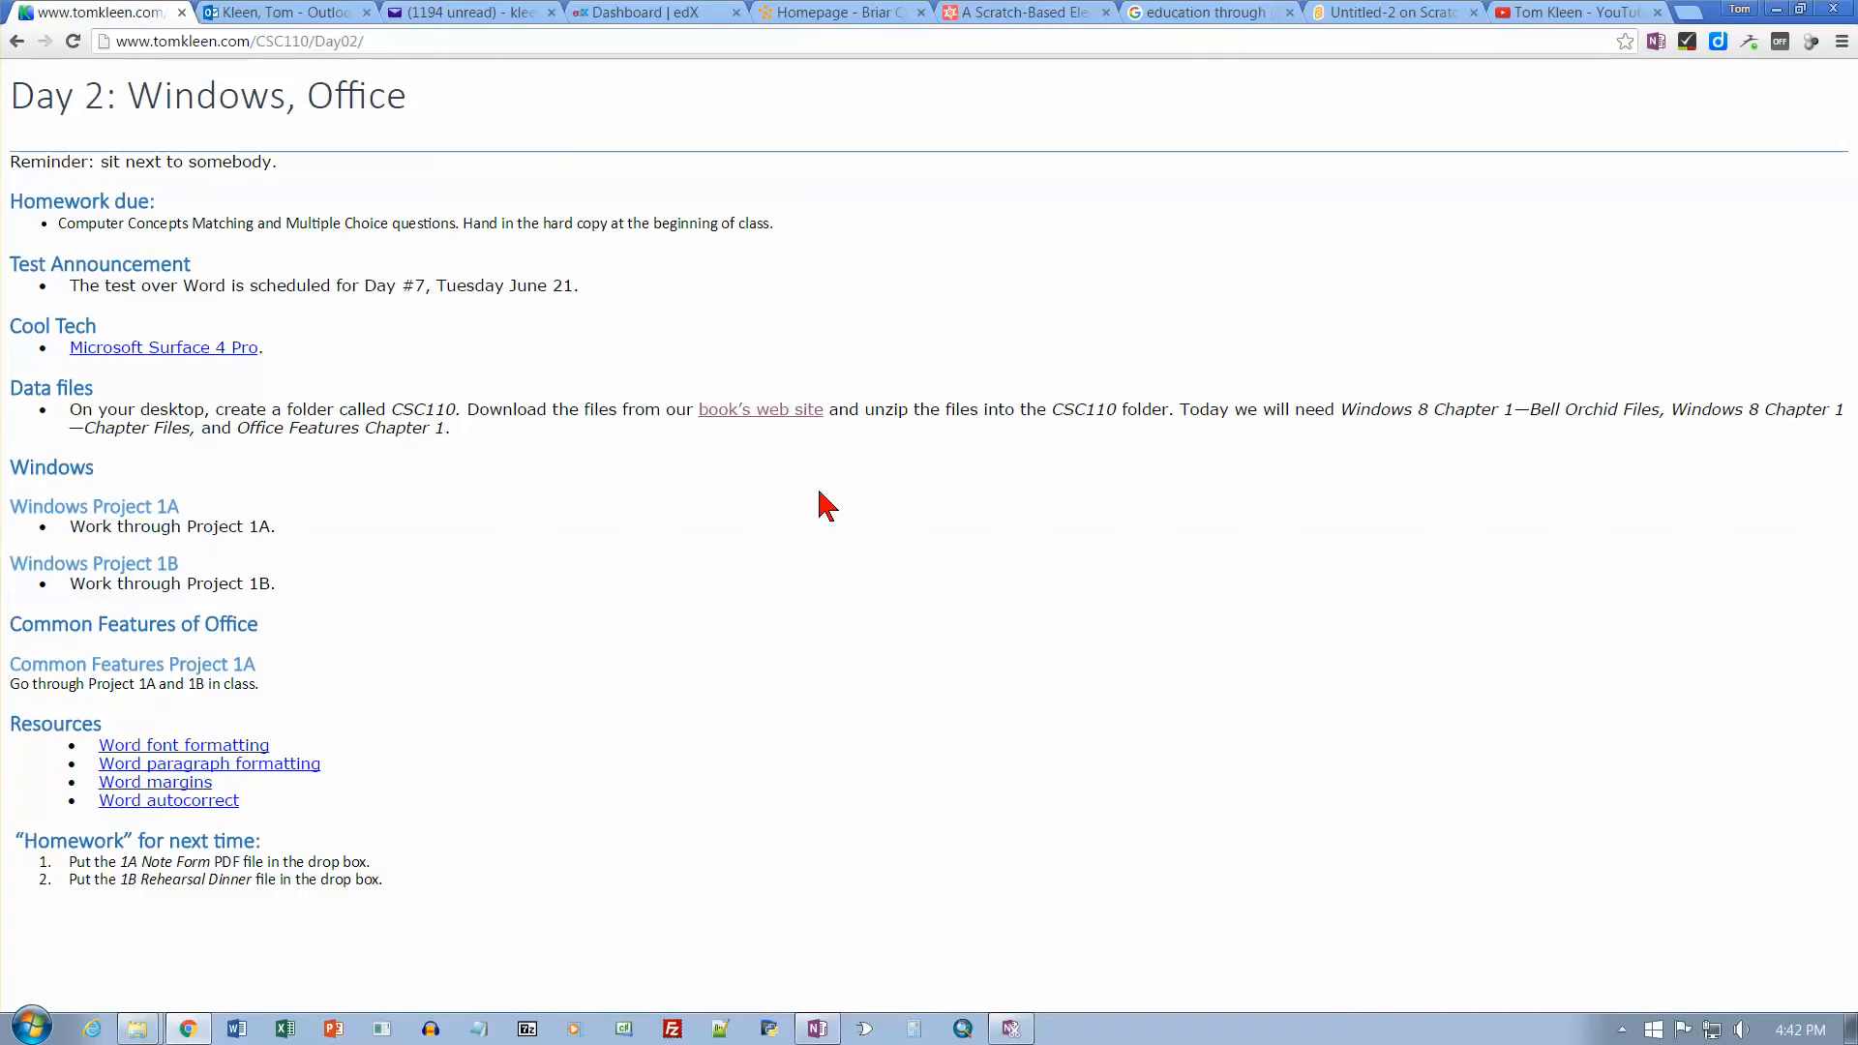
{"action": "left_click", "coordinate": [770, 413]}
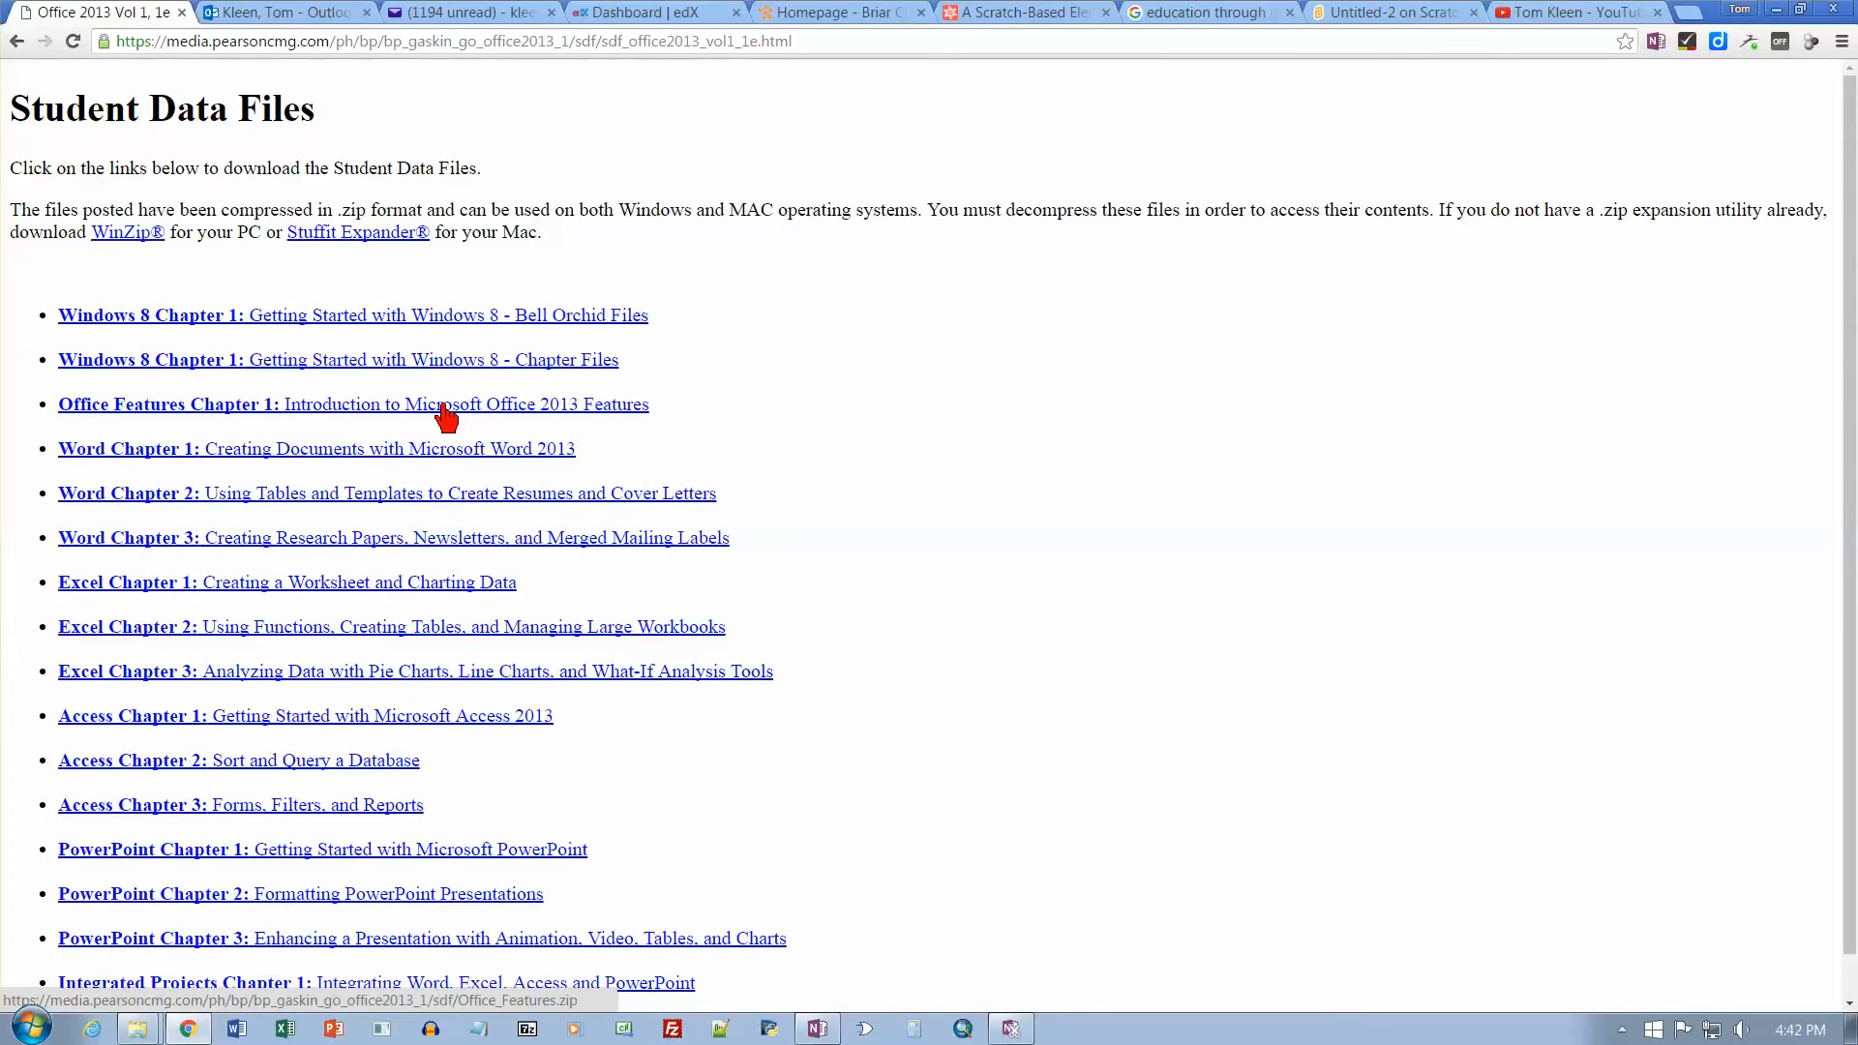
{"action": "left_click", "coordinate": [517, 411]}
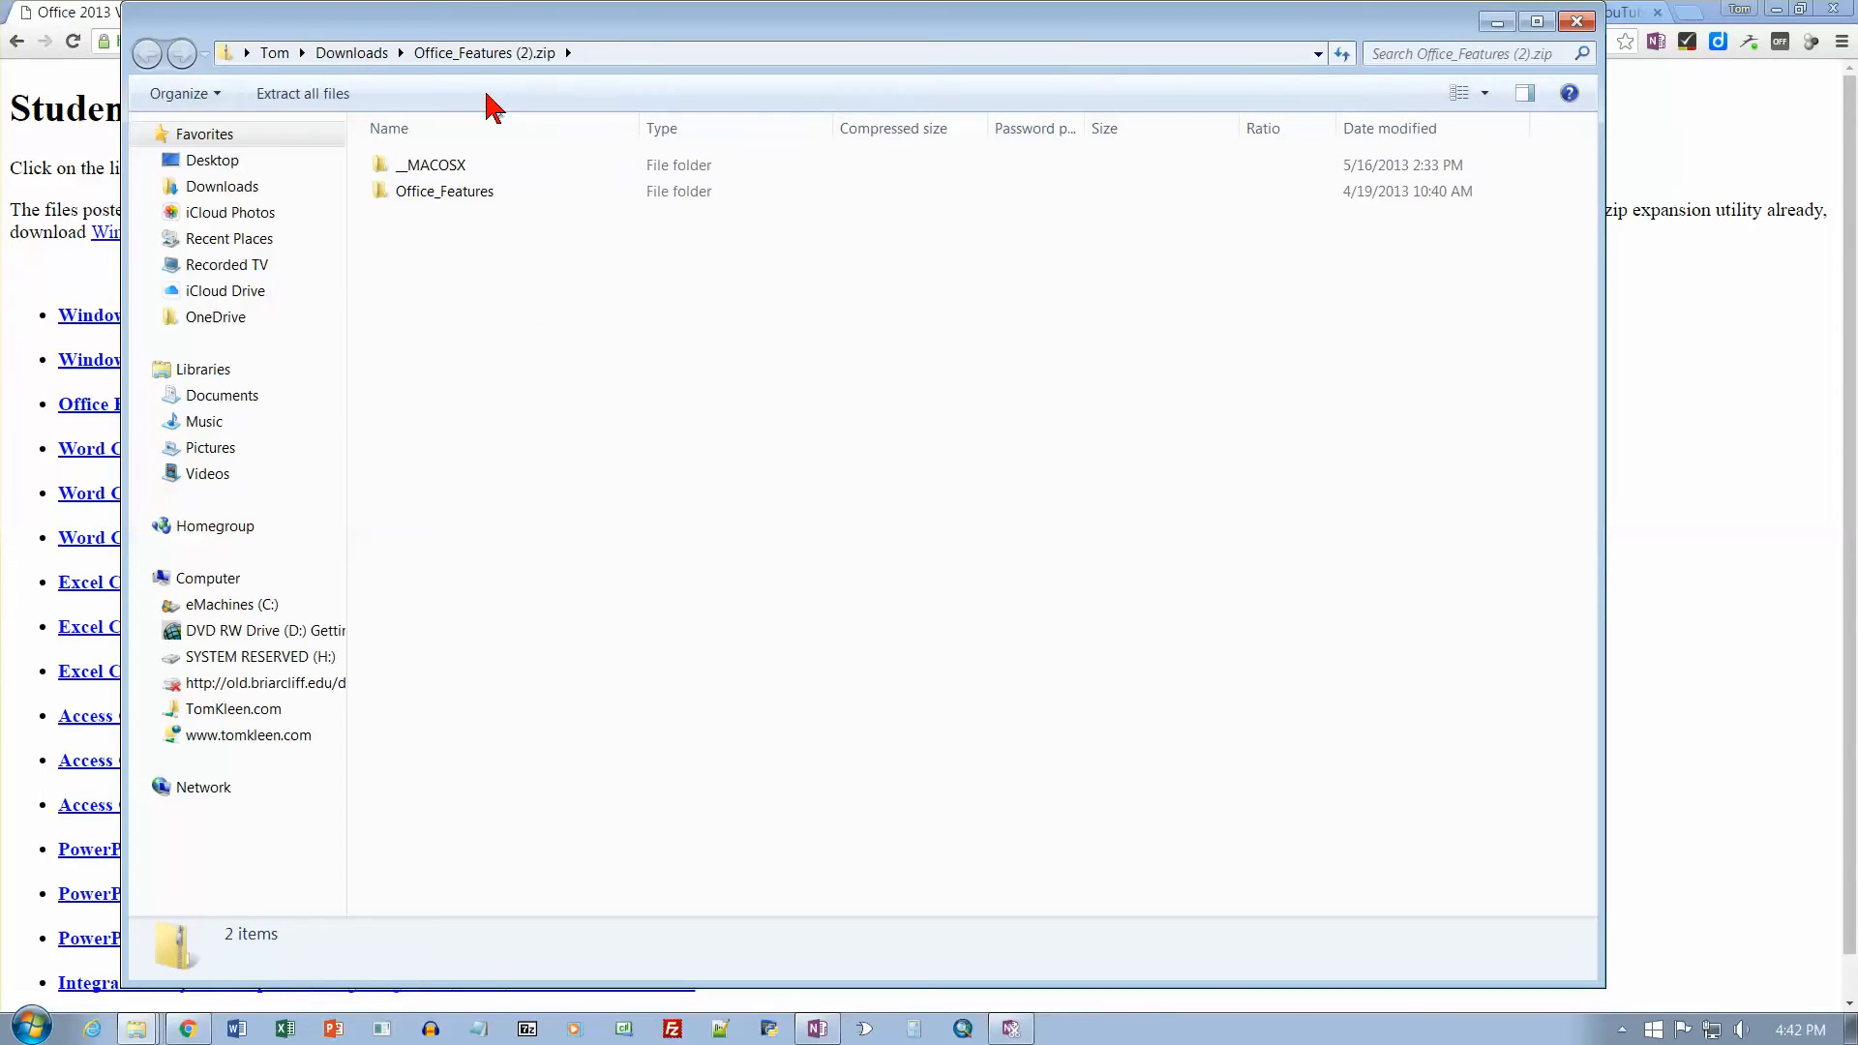
Start extracting all files from the Office_Features zip and set the destination to a CSC110 folder on the Desktop, merging with the existing one.
{"action": "left_click", "coordinate": [303, 97]}
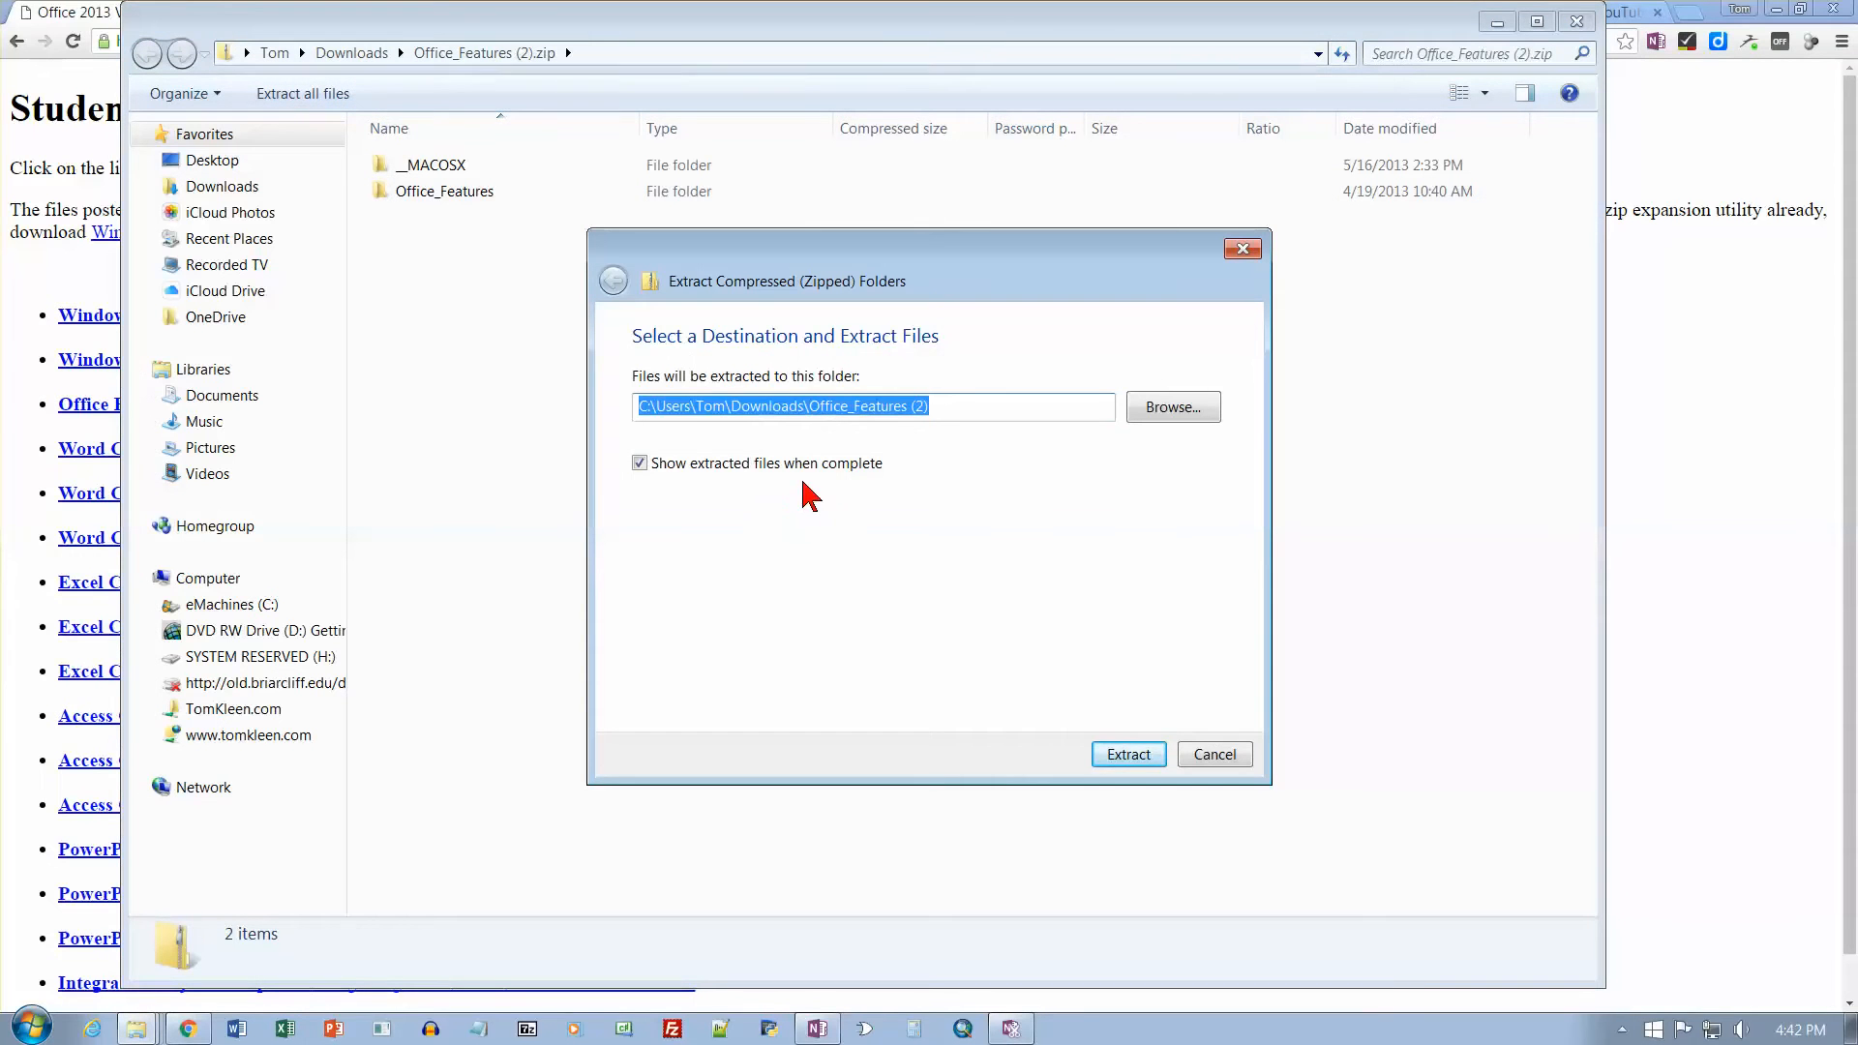
{"action": "left_click", "coordinate": [1192, 411]}
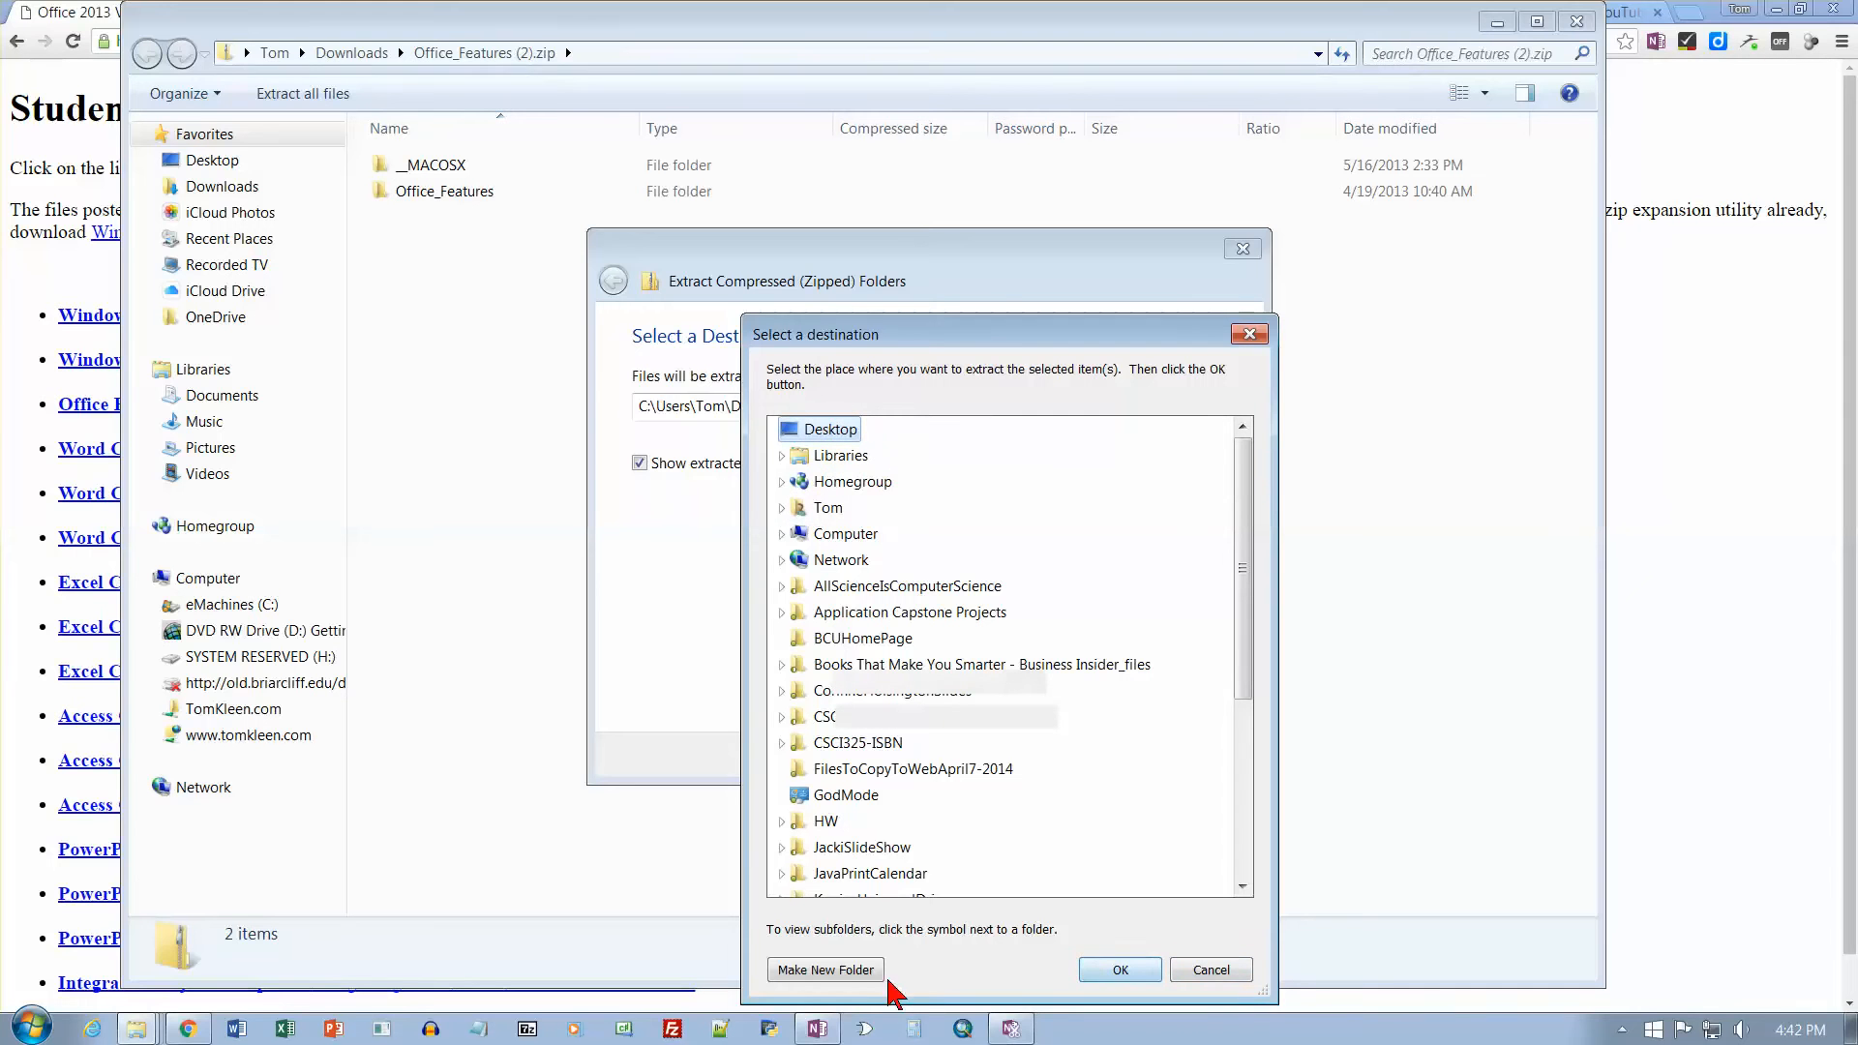
{"action": "left_click", "coordinate": [848, 971]}
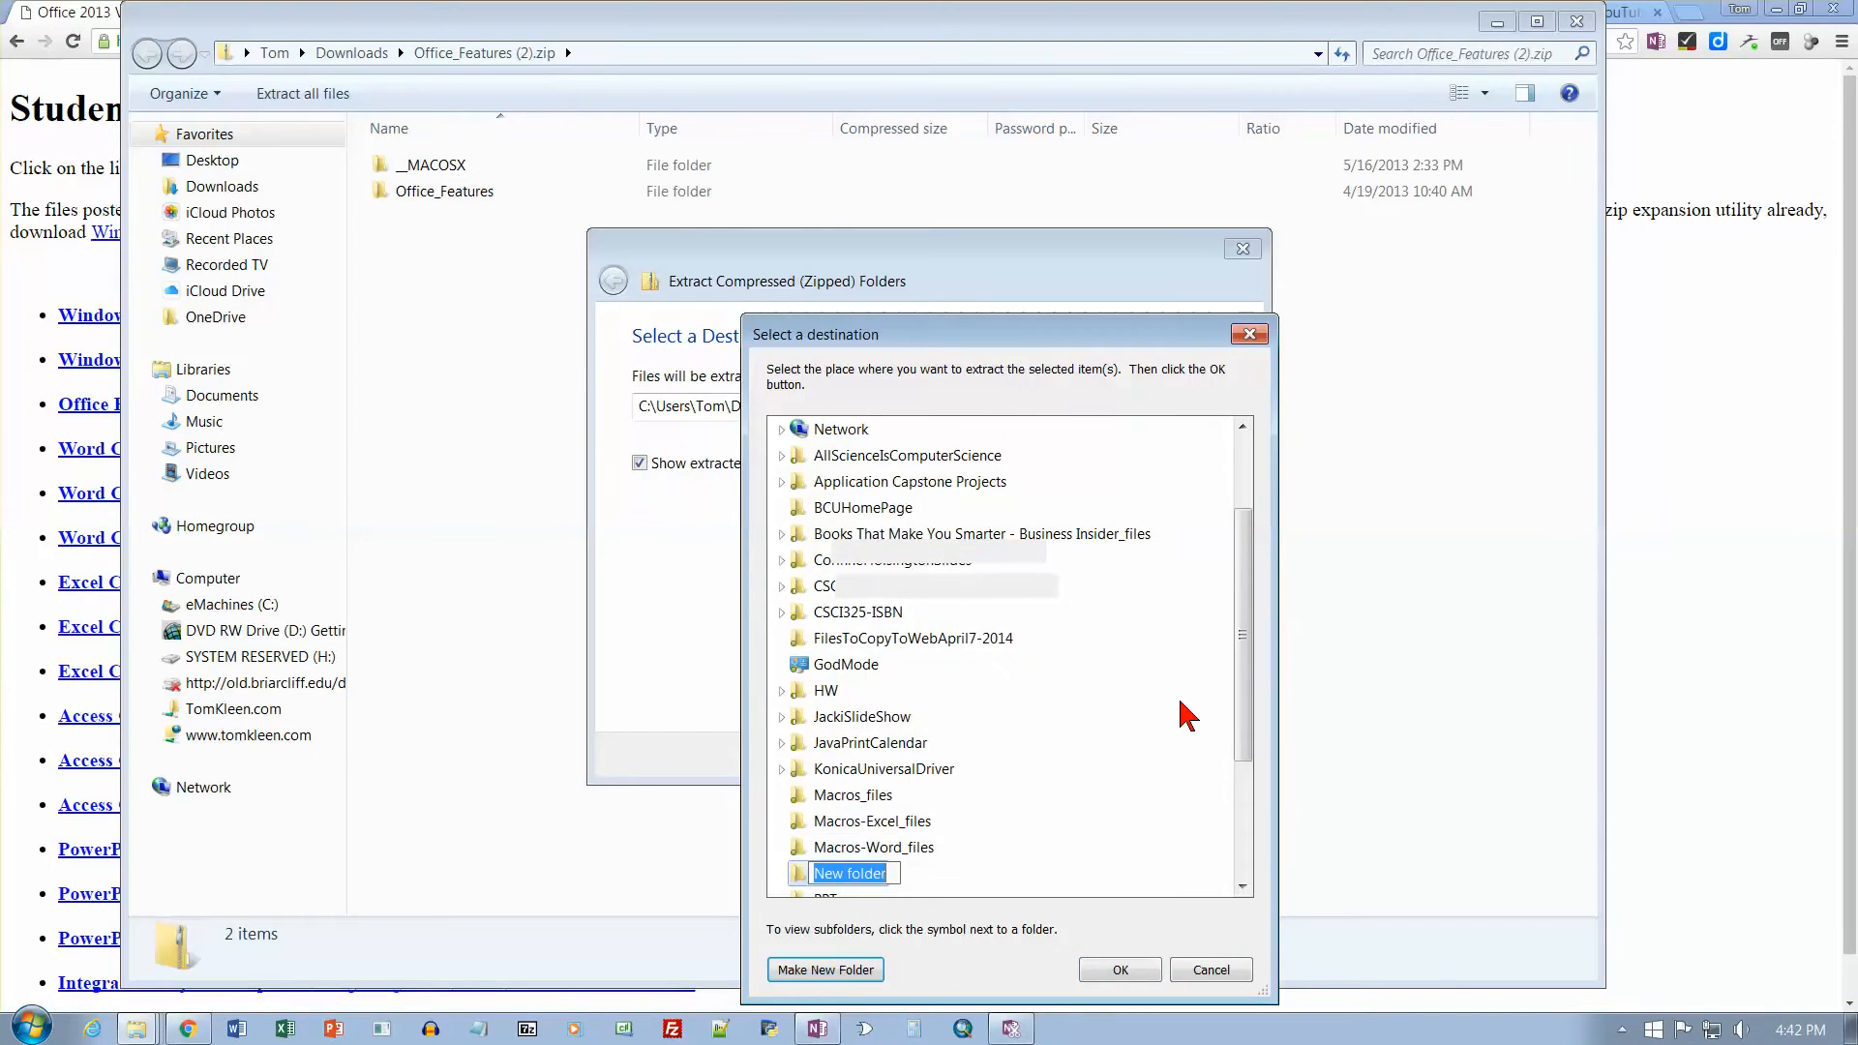
{"action": "type", "text": "CSC110"}
{"action": "key", "text": "Return"}
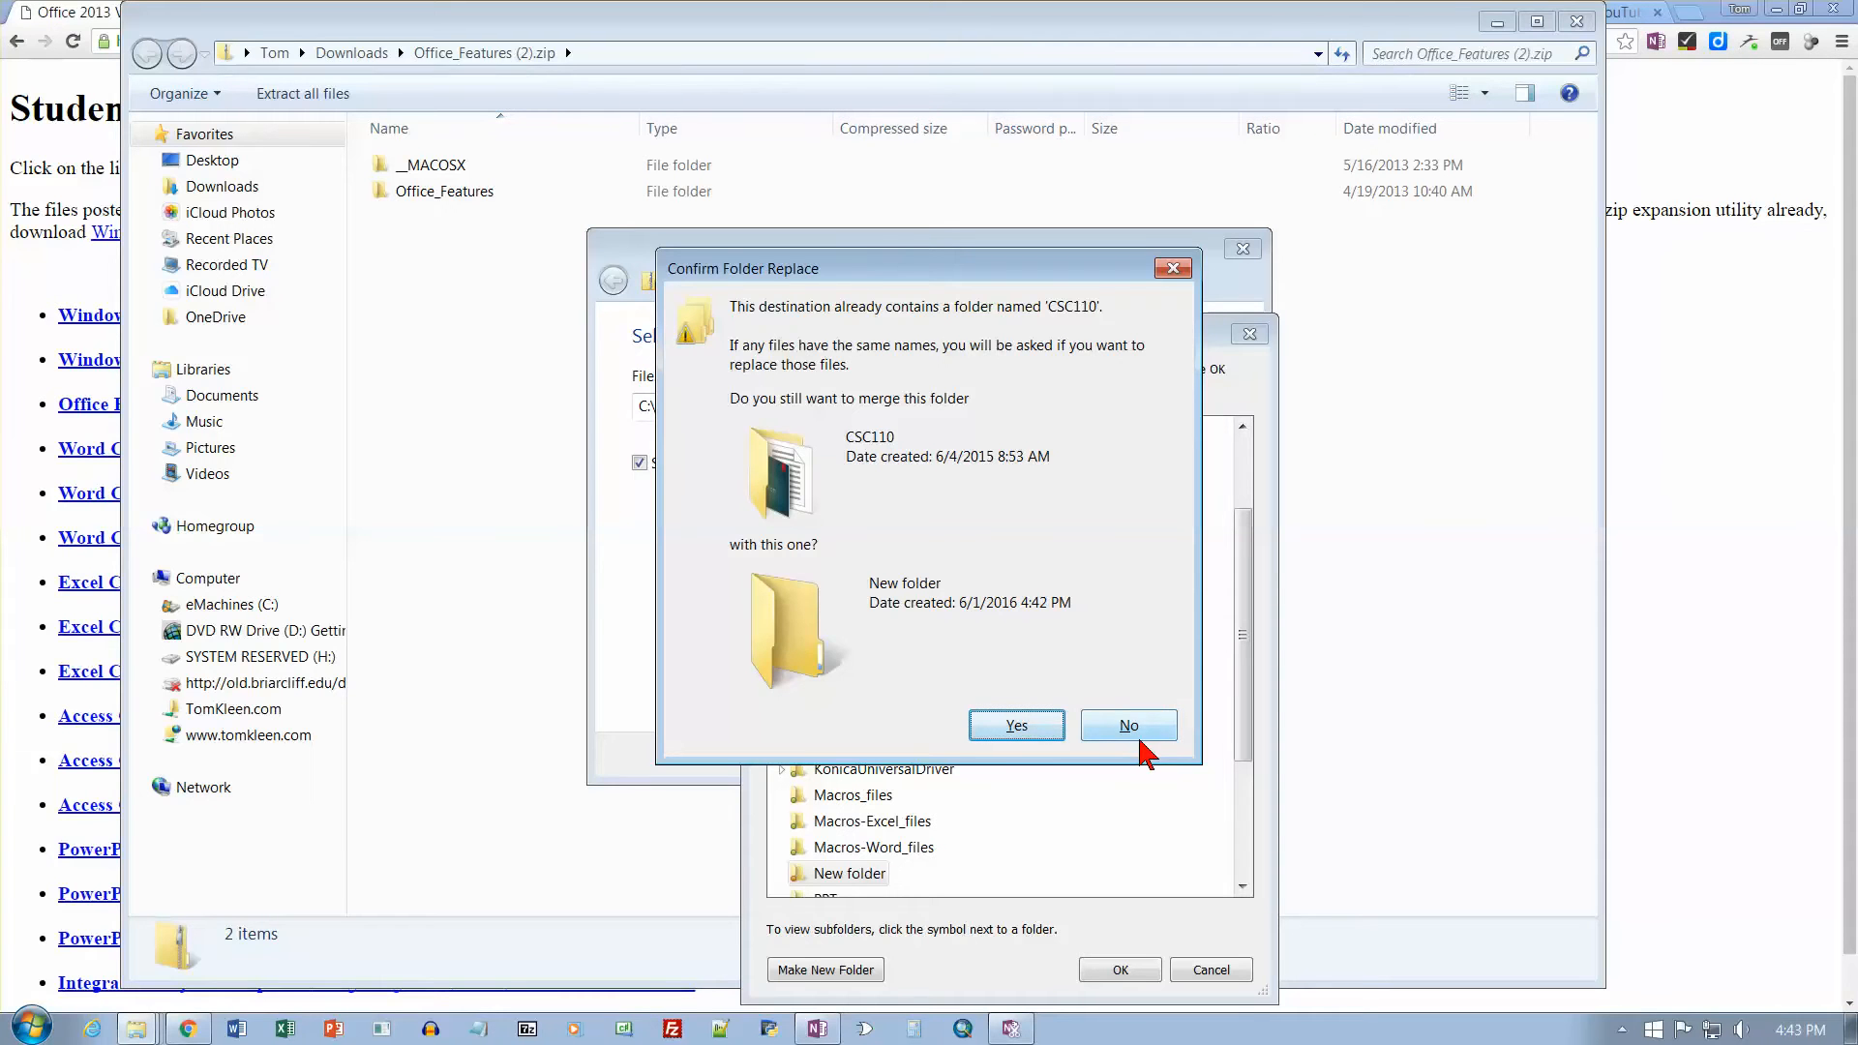
{"action": "left_click", "coordinate": [1014, 727]}
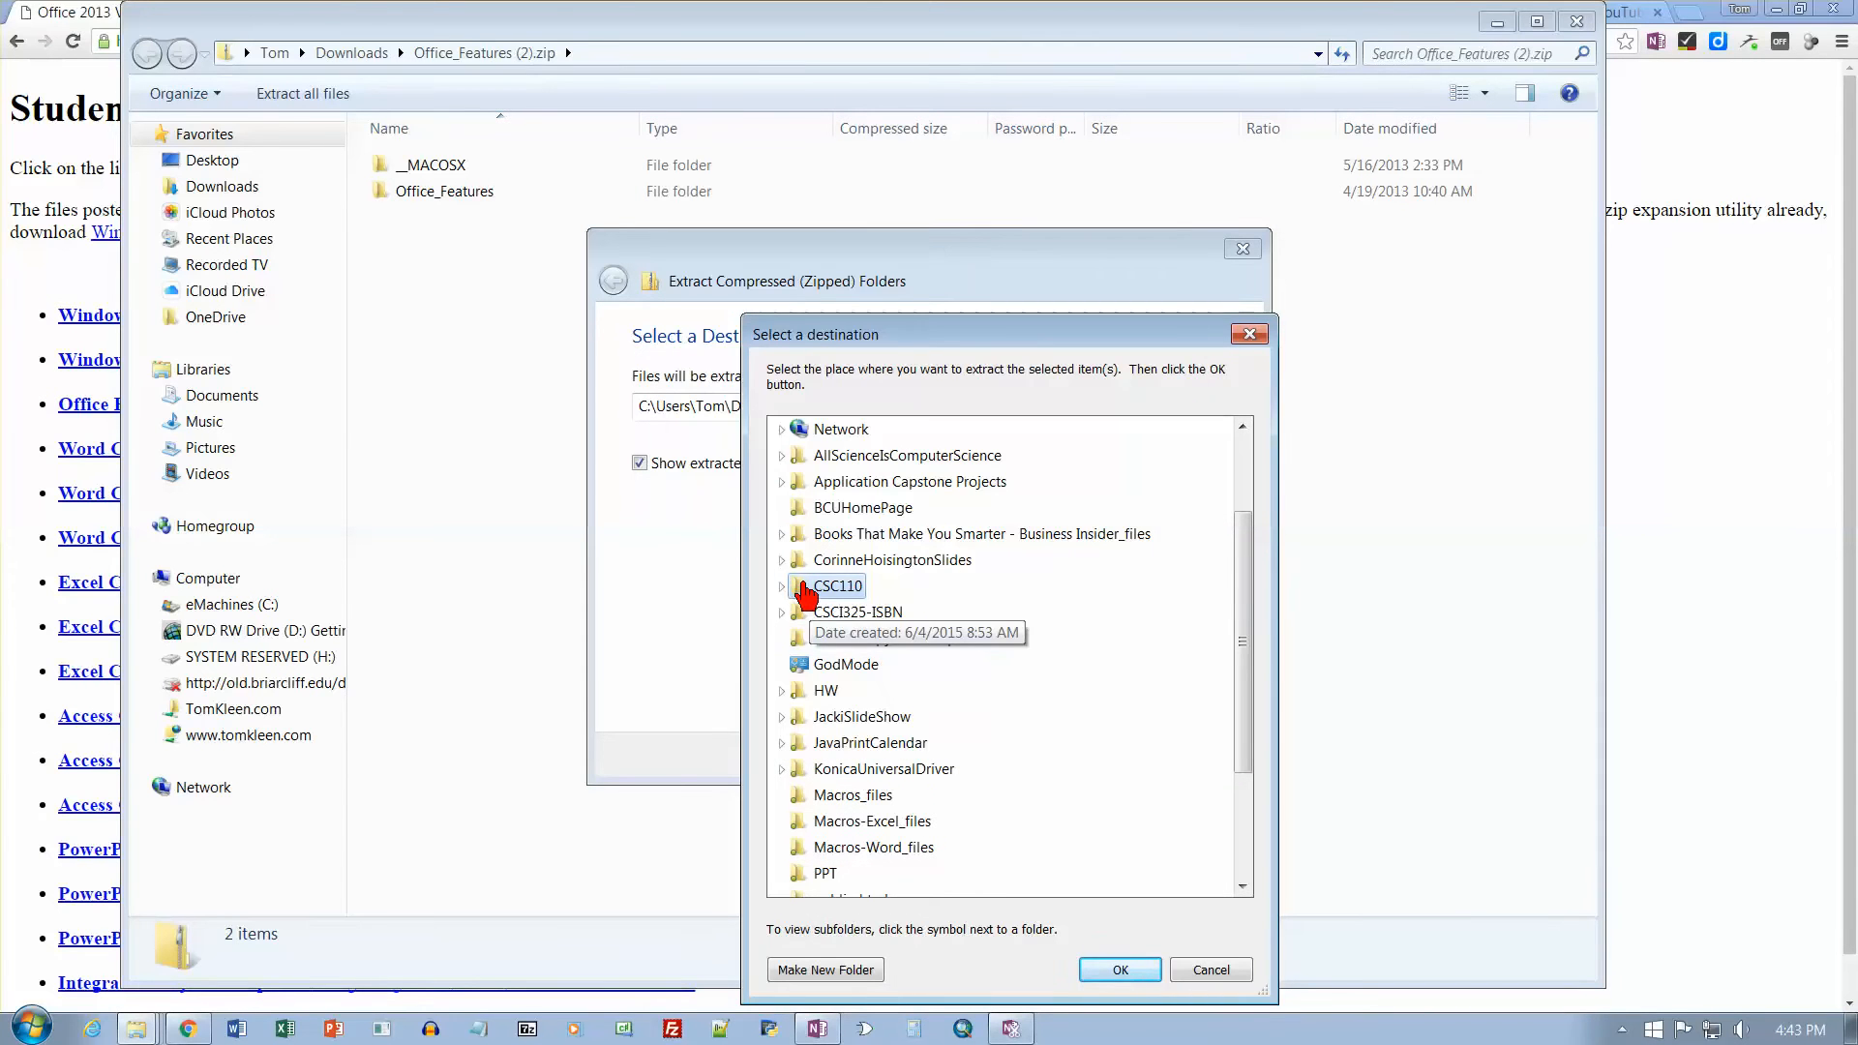
{"action": "left_click", "coordinate": [1128, 971]}
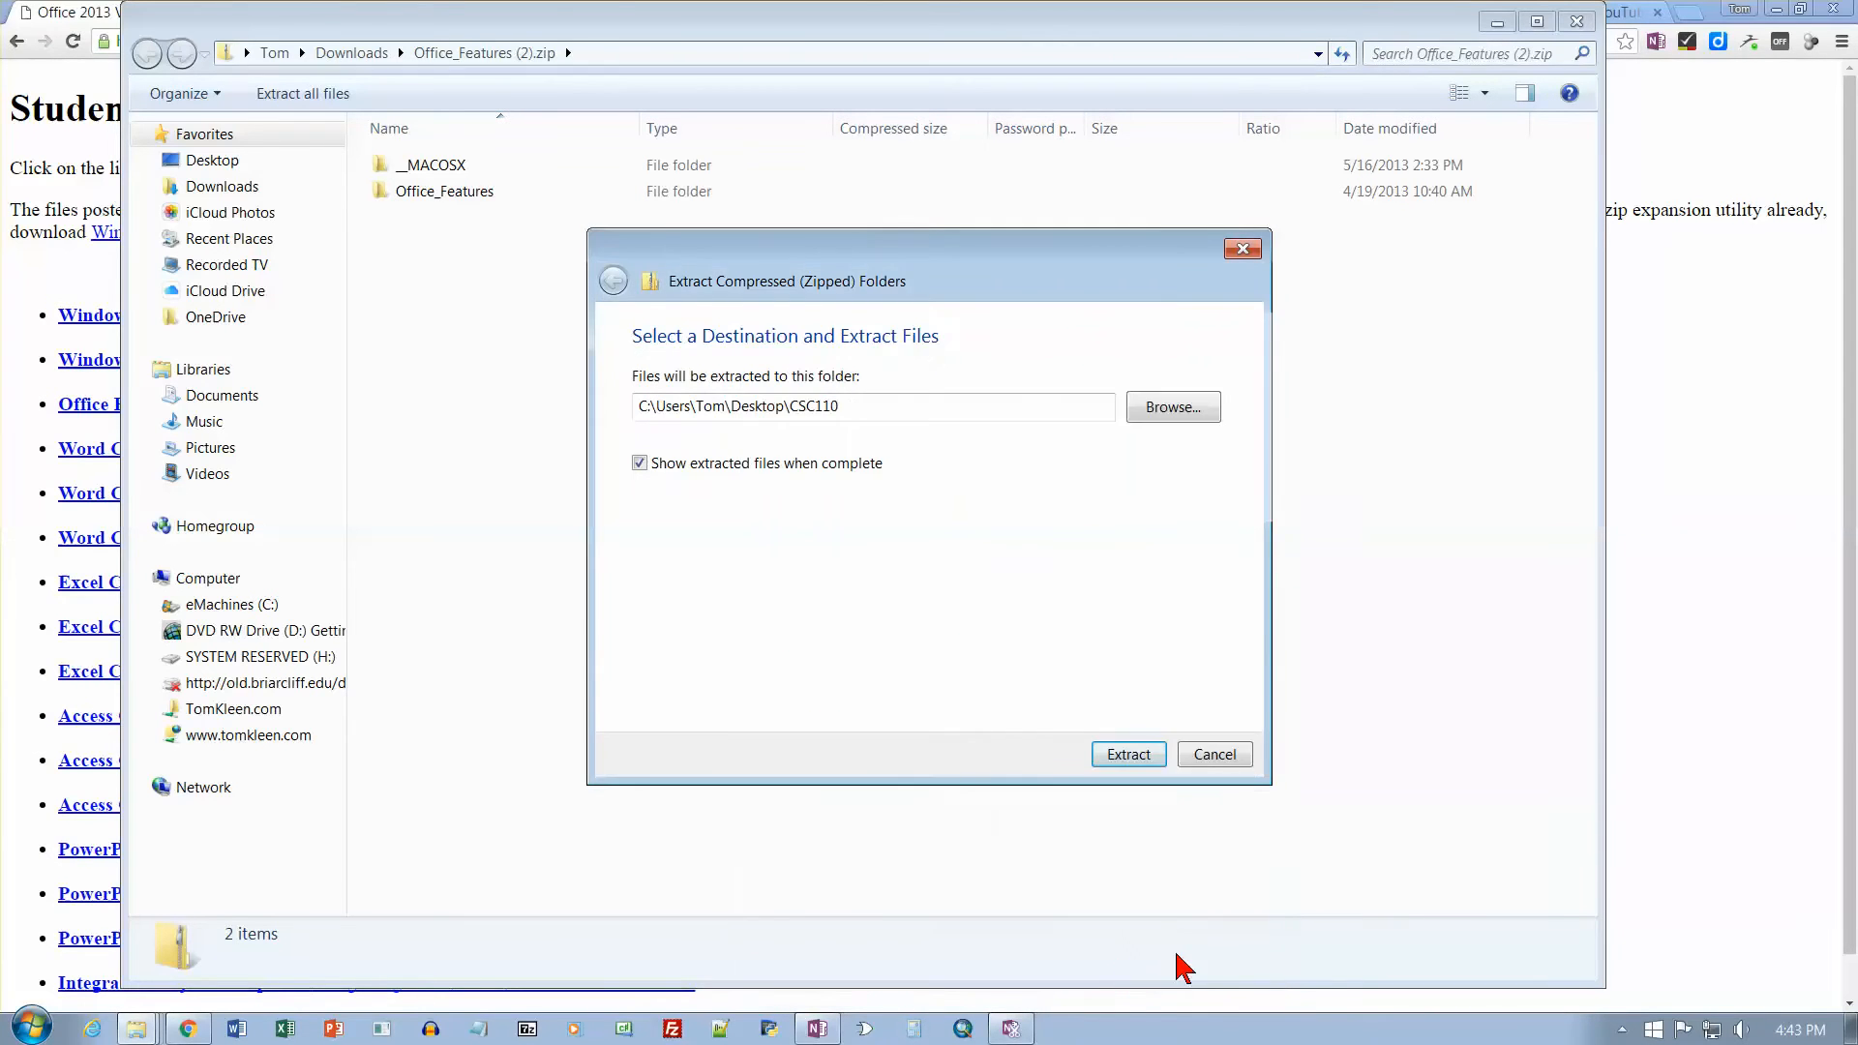
Extract the files, allowing all current items to be copied without encryption.
{"action": "left_click", "coordinate": [1129, 756]}
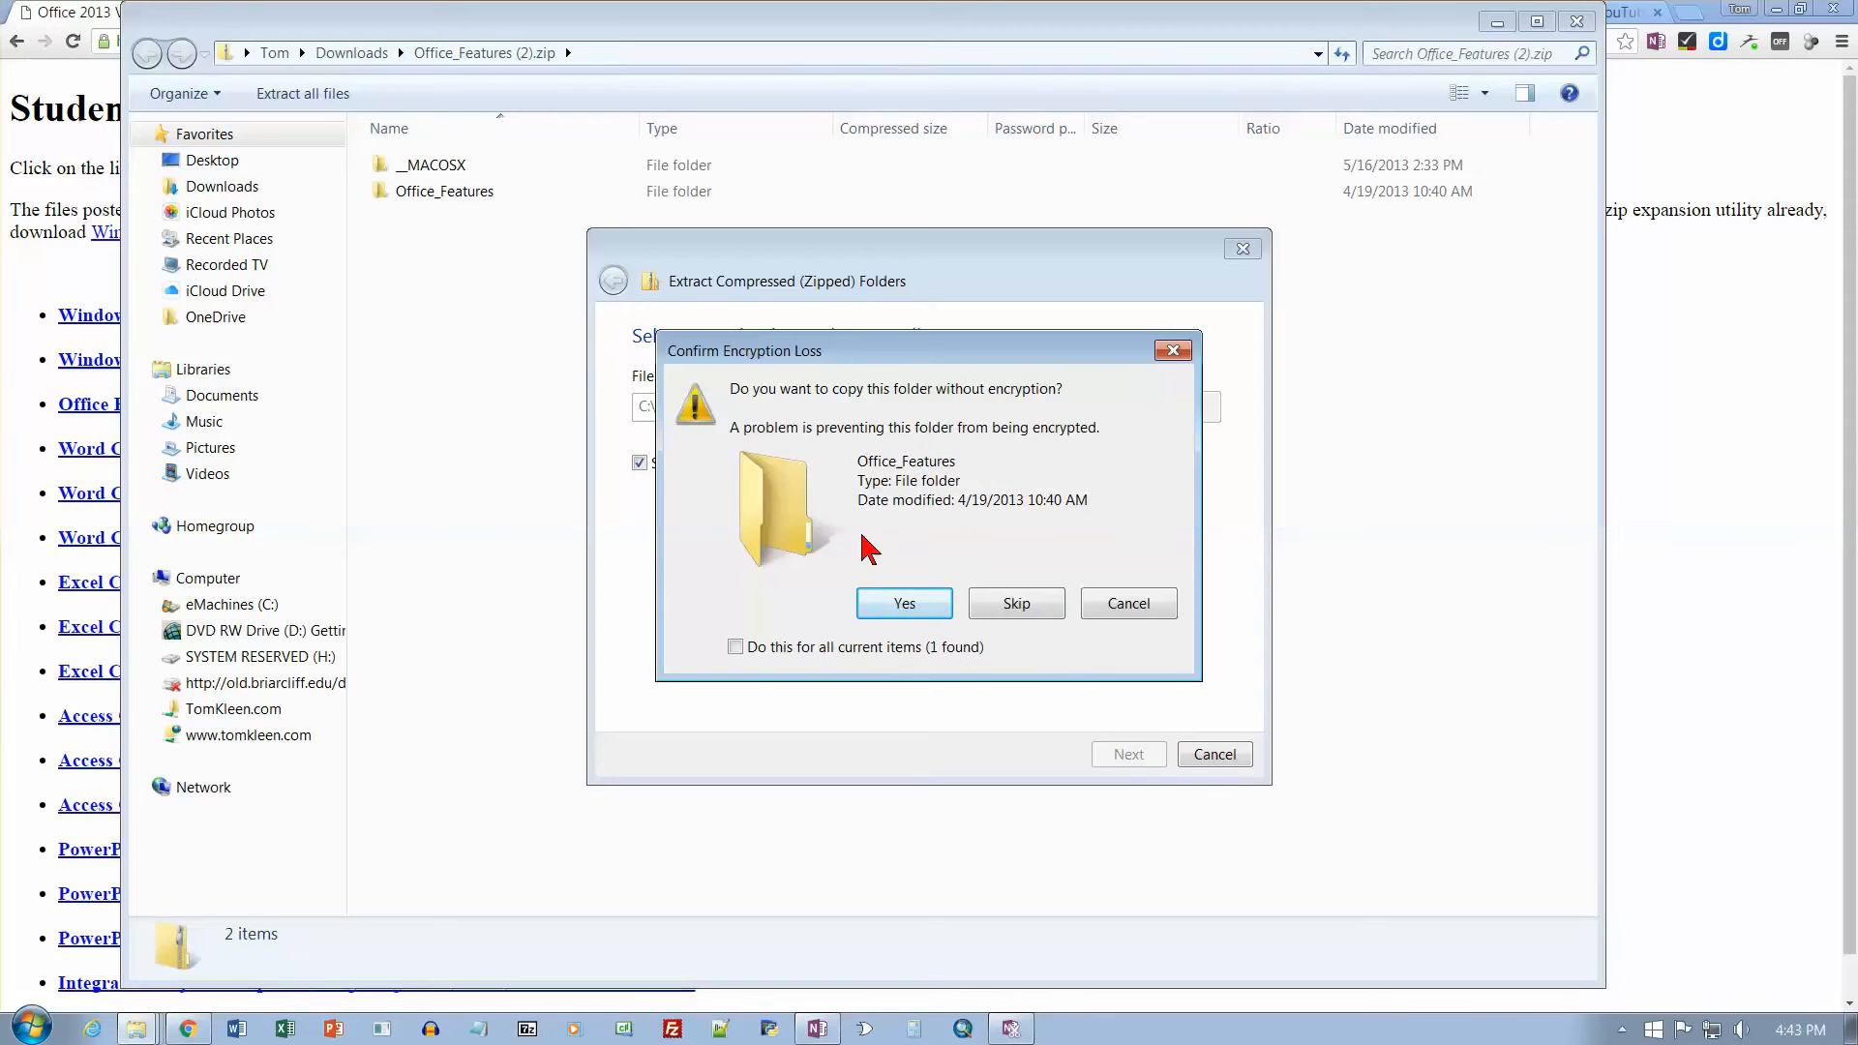
{"action": "left_click", "coordinate": [736, 647]}
{"action": "left_click", "coordinate": [922, 612]}
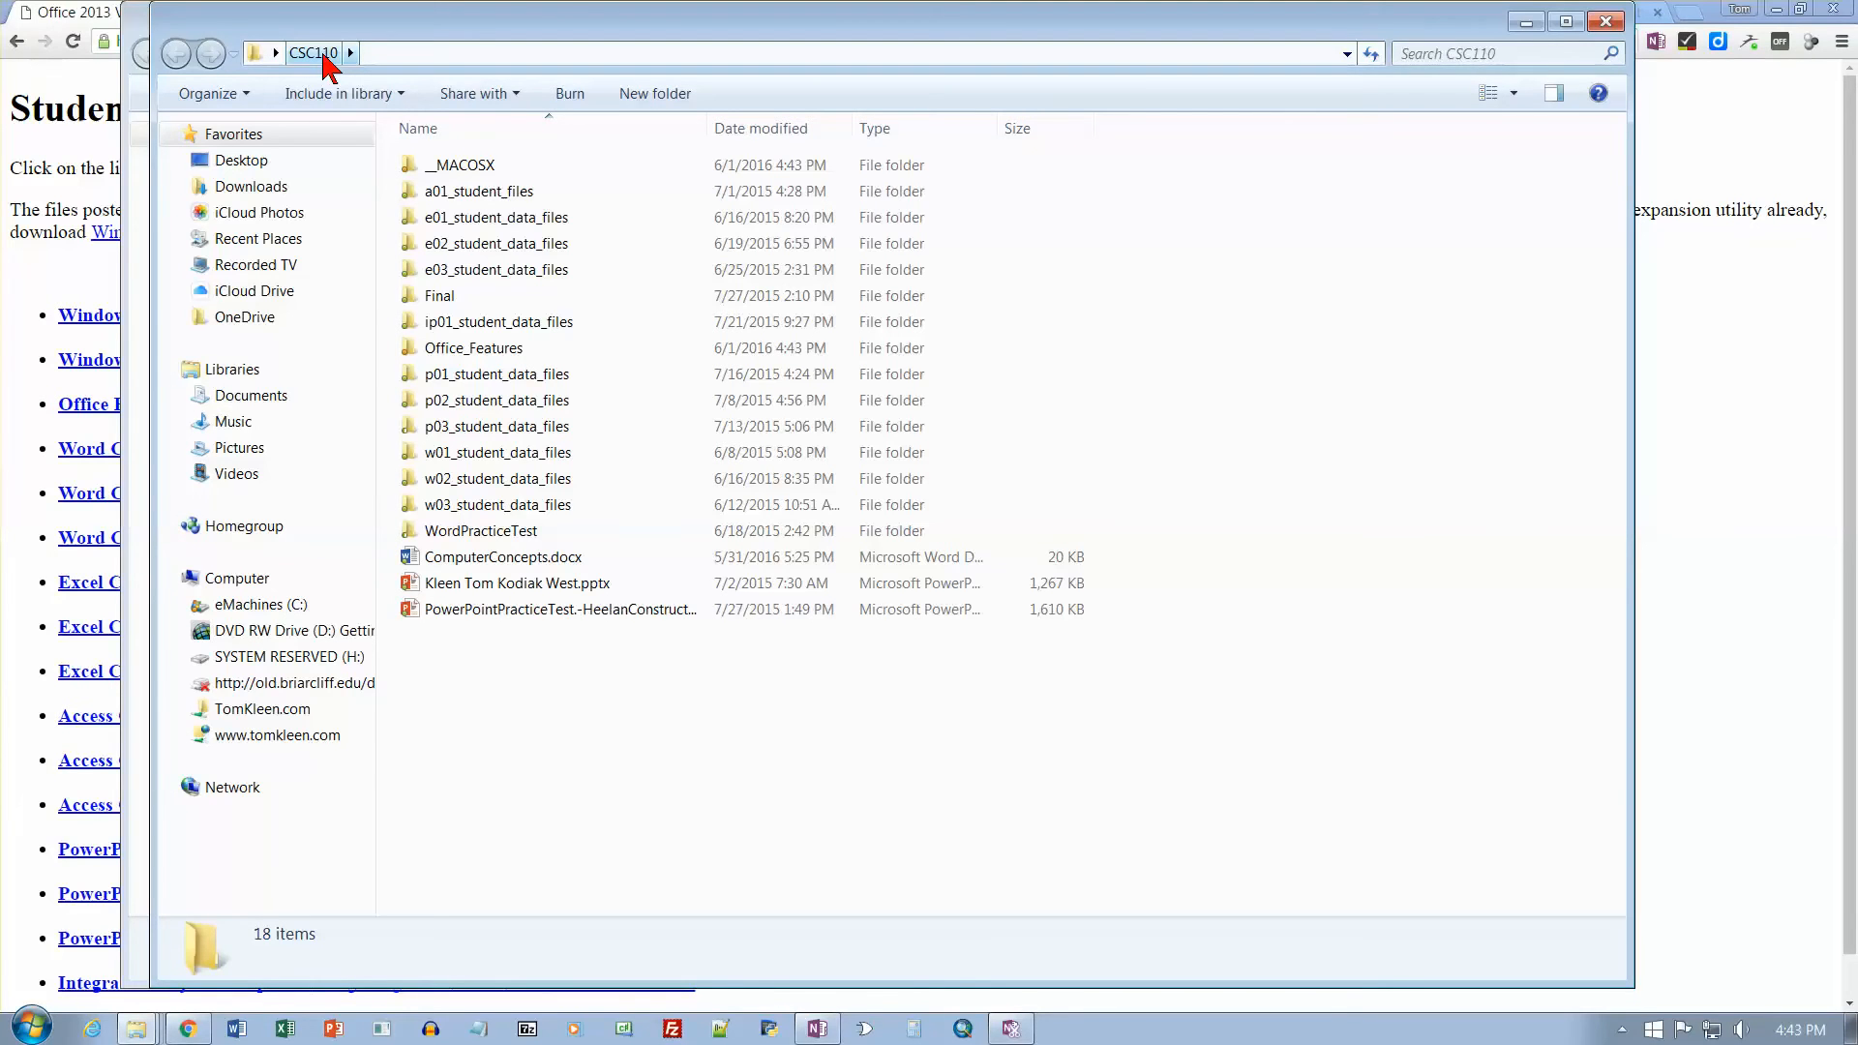
View the contents of the extracted Office_Features folder, and close both folder windows.
{"action": "left_click_drag", "start_coordinate": [435, 32], "coordinate": [583, 173]}
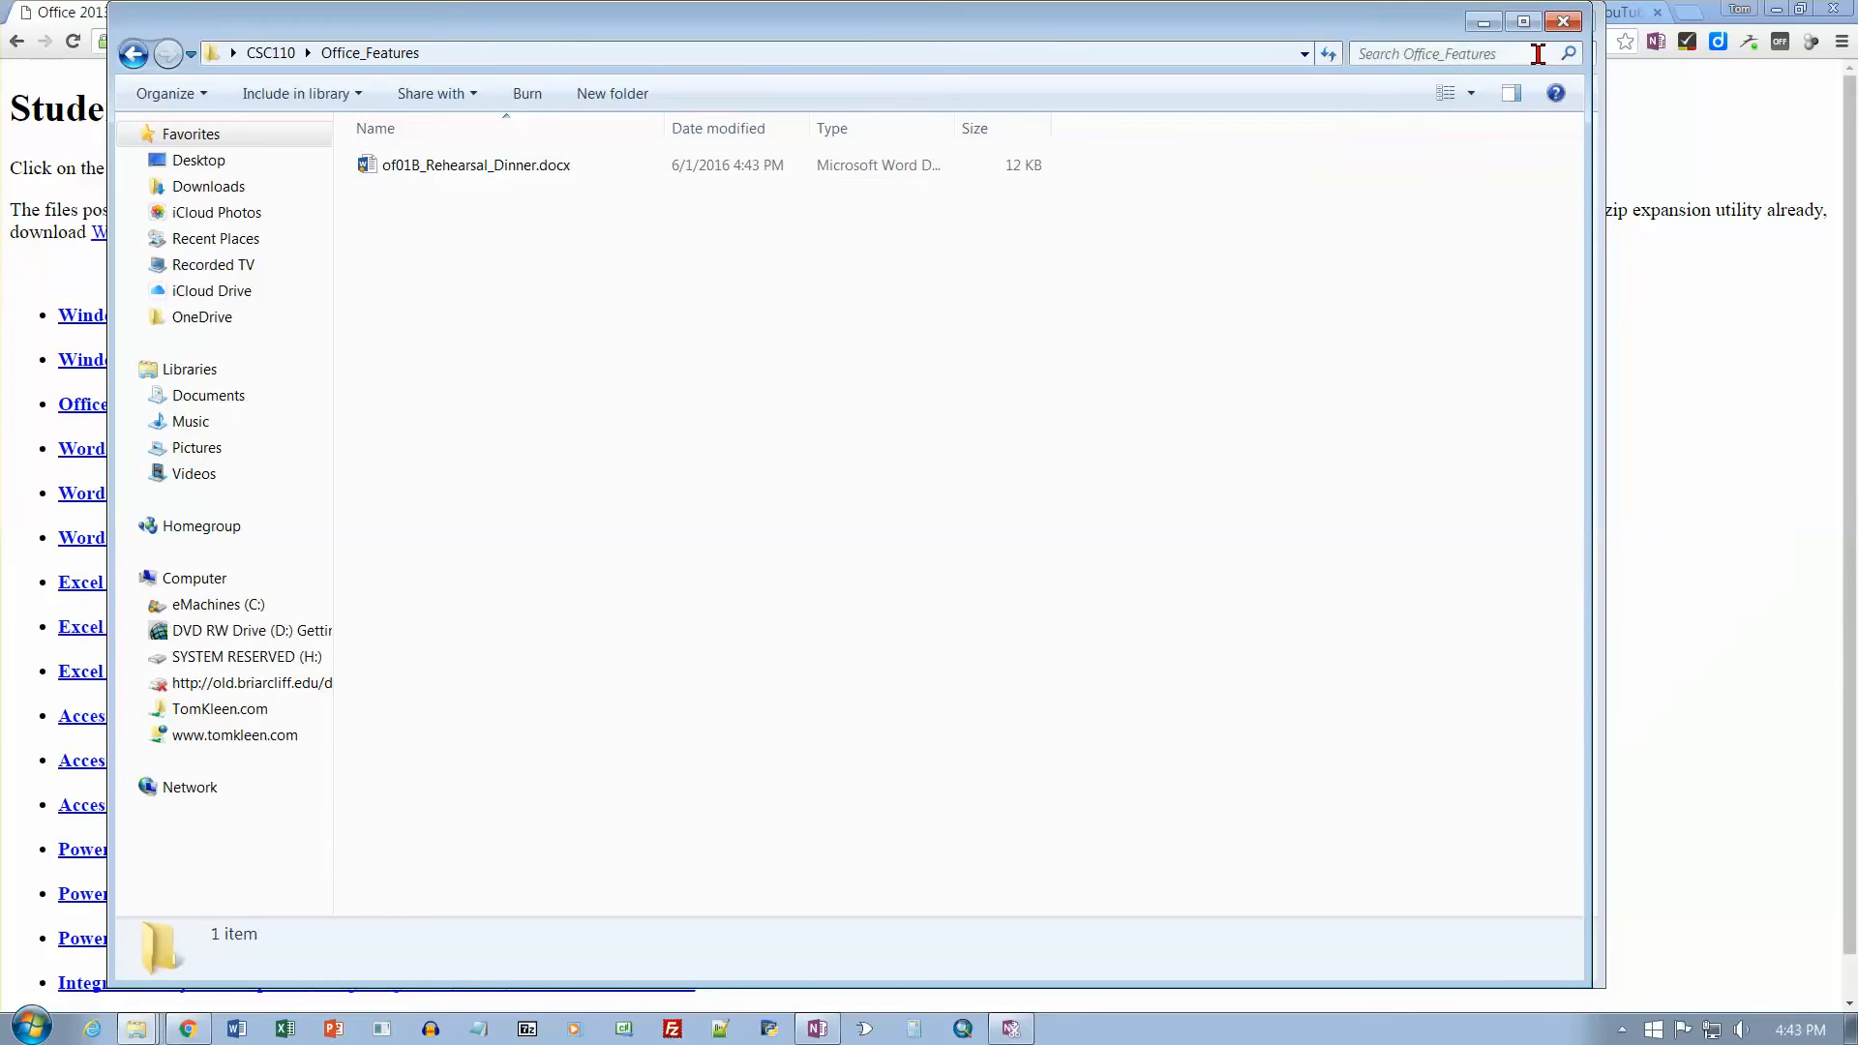
{"action": "left_click", "coordinate": [1563, 23]}
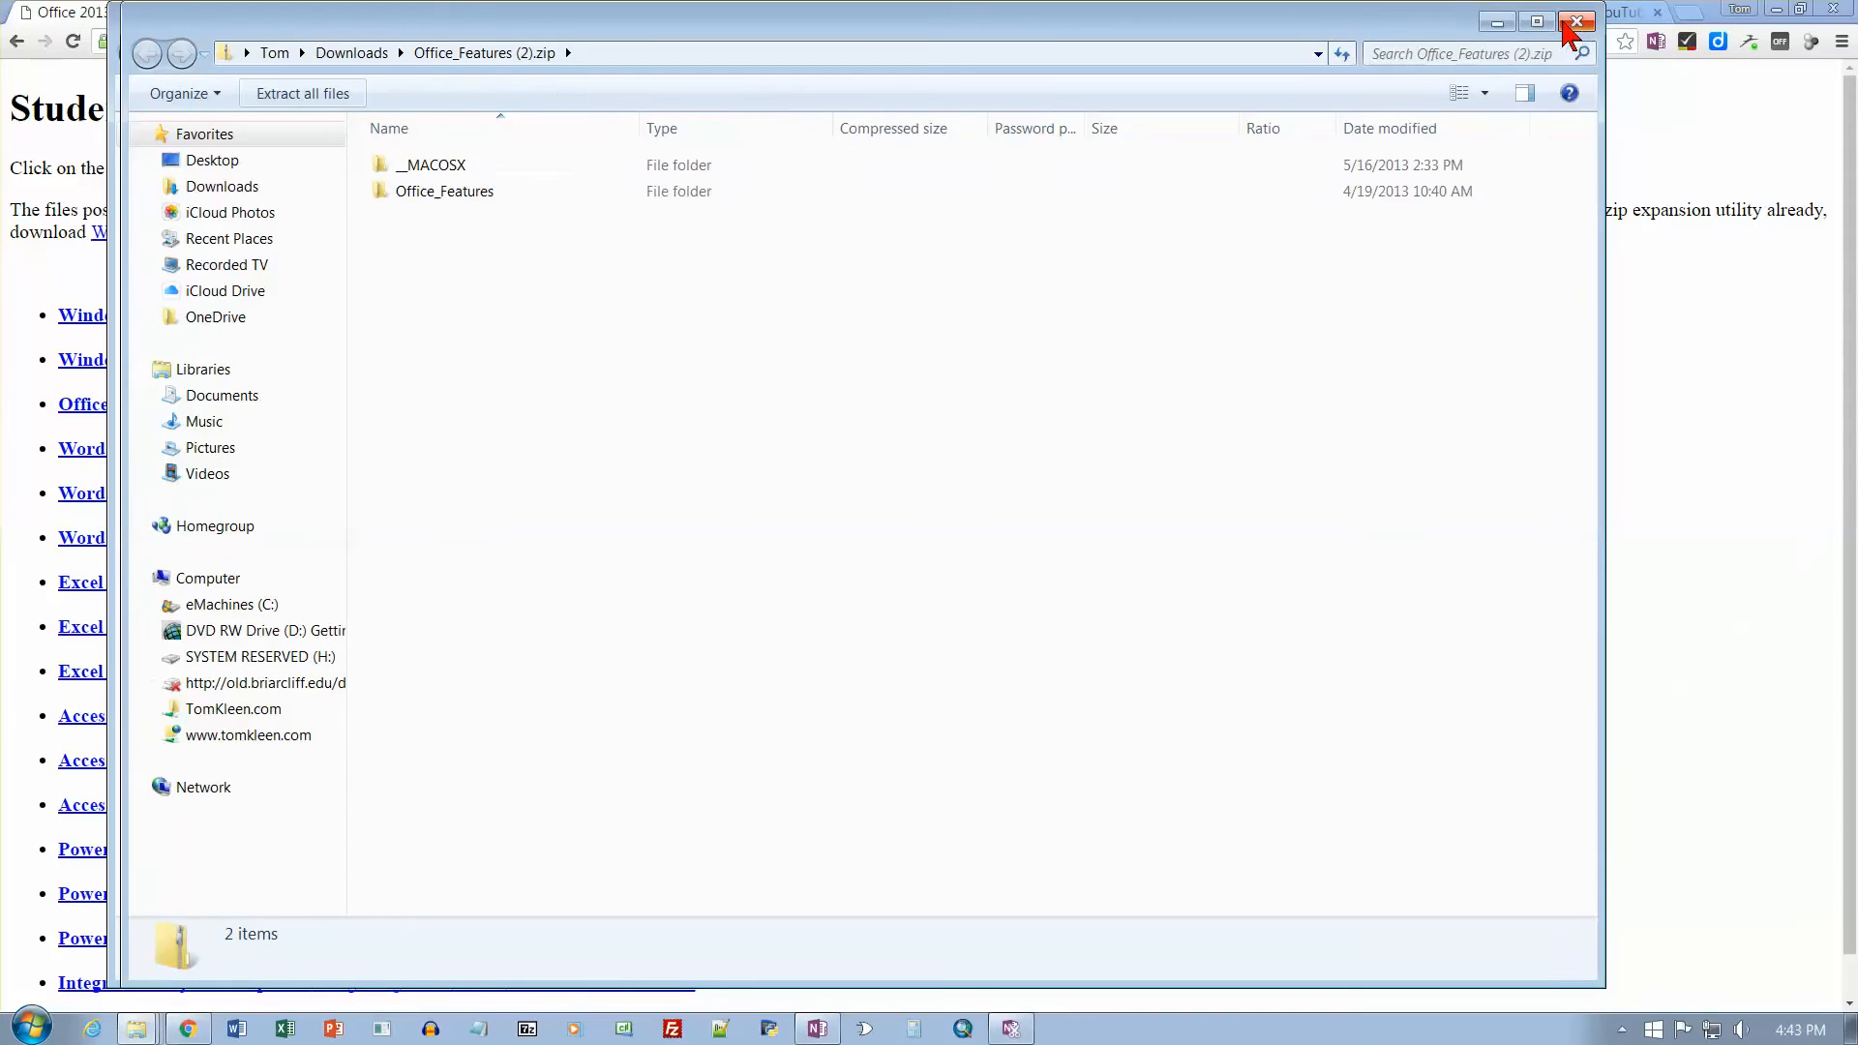
{"action": "left_click", "coordinate": [1577, 22]}
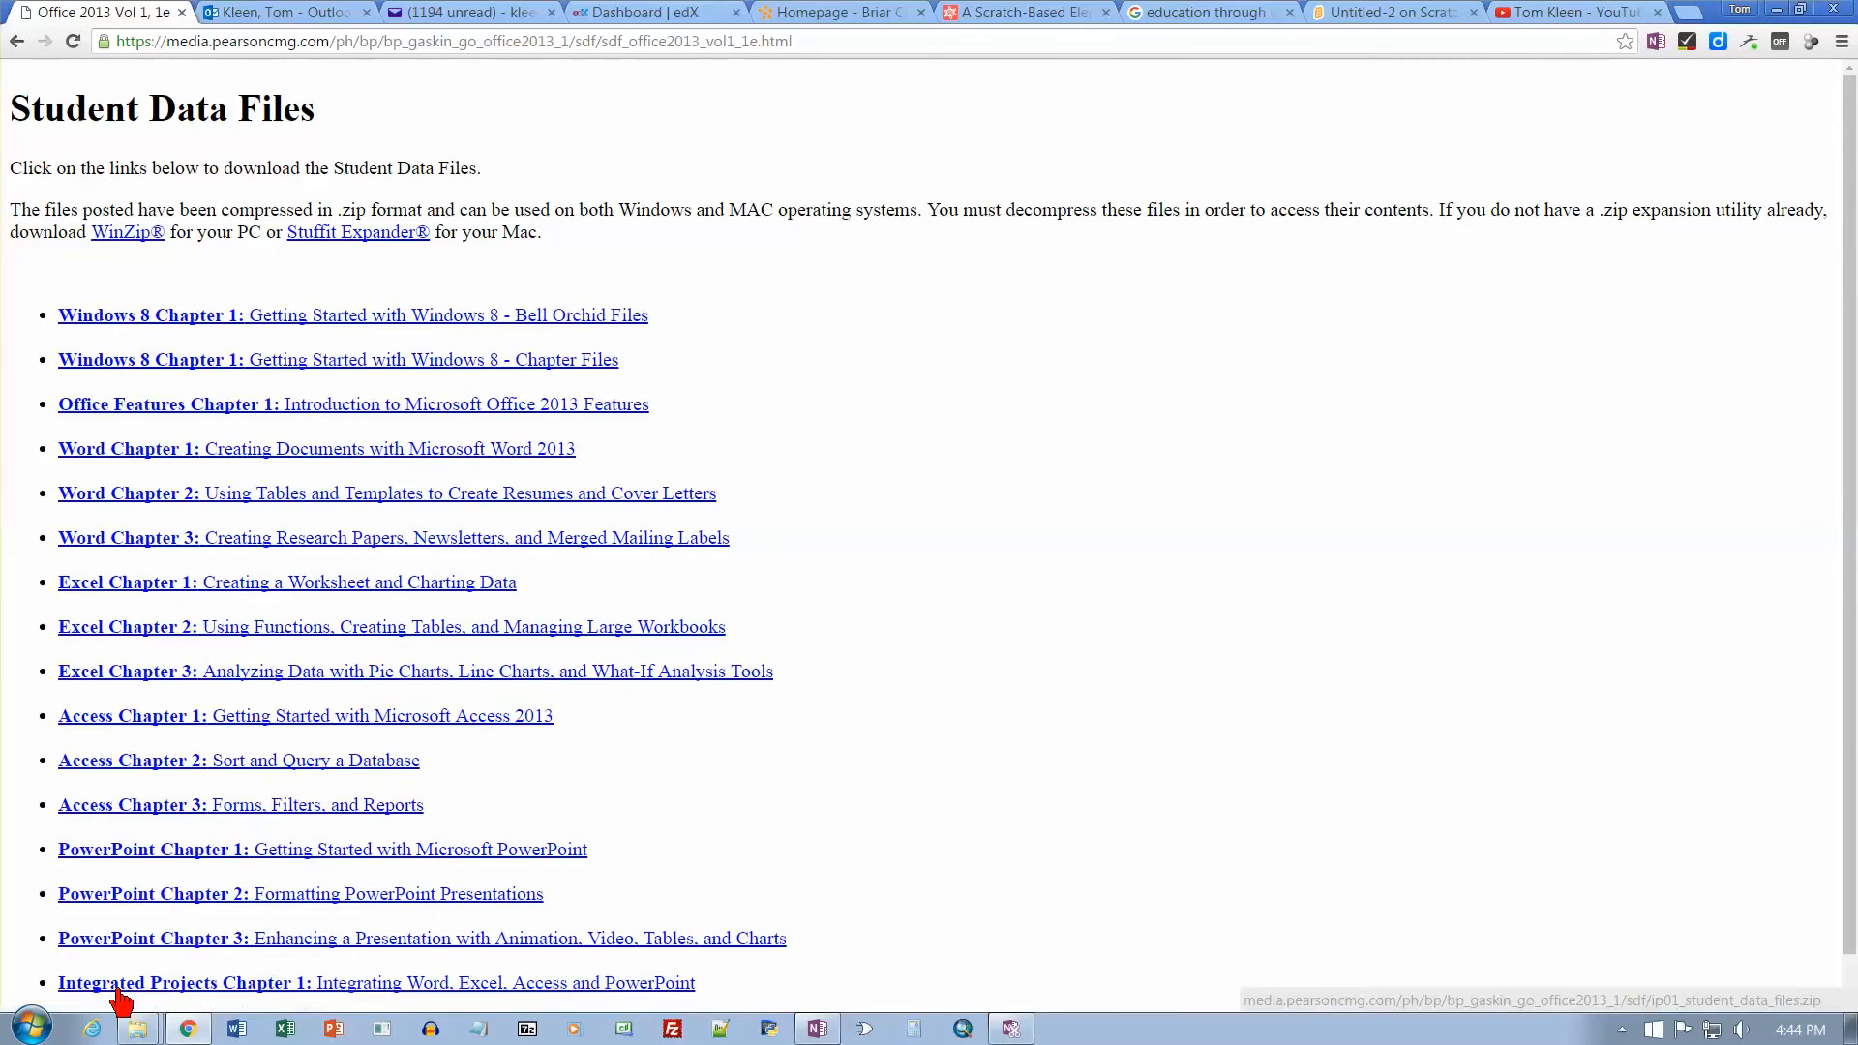
Find and start Word 2013, and create a blank document.
{"action": "left_click", "coordinate": [32, 1028]}
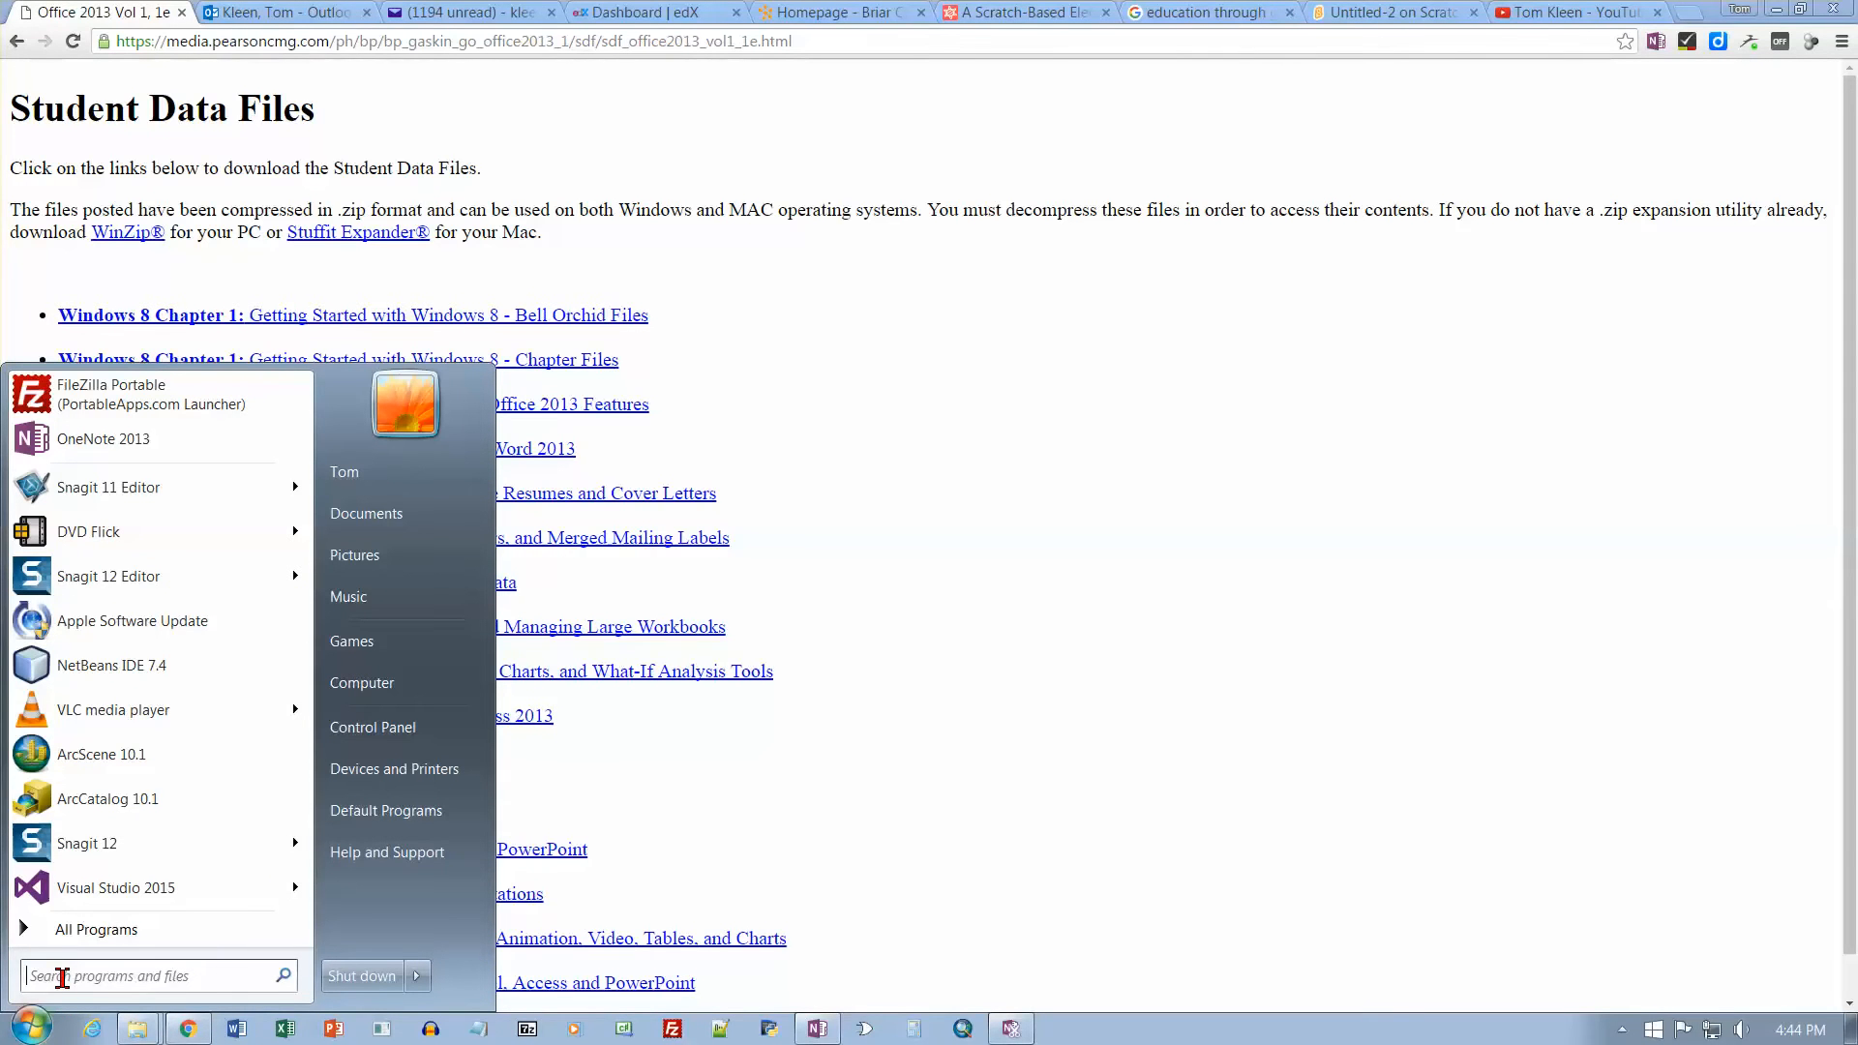
{"action": "left_click", "coordinate": [62, 977]}
{"action": "type", "text": "word"}
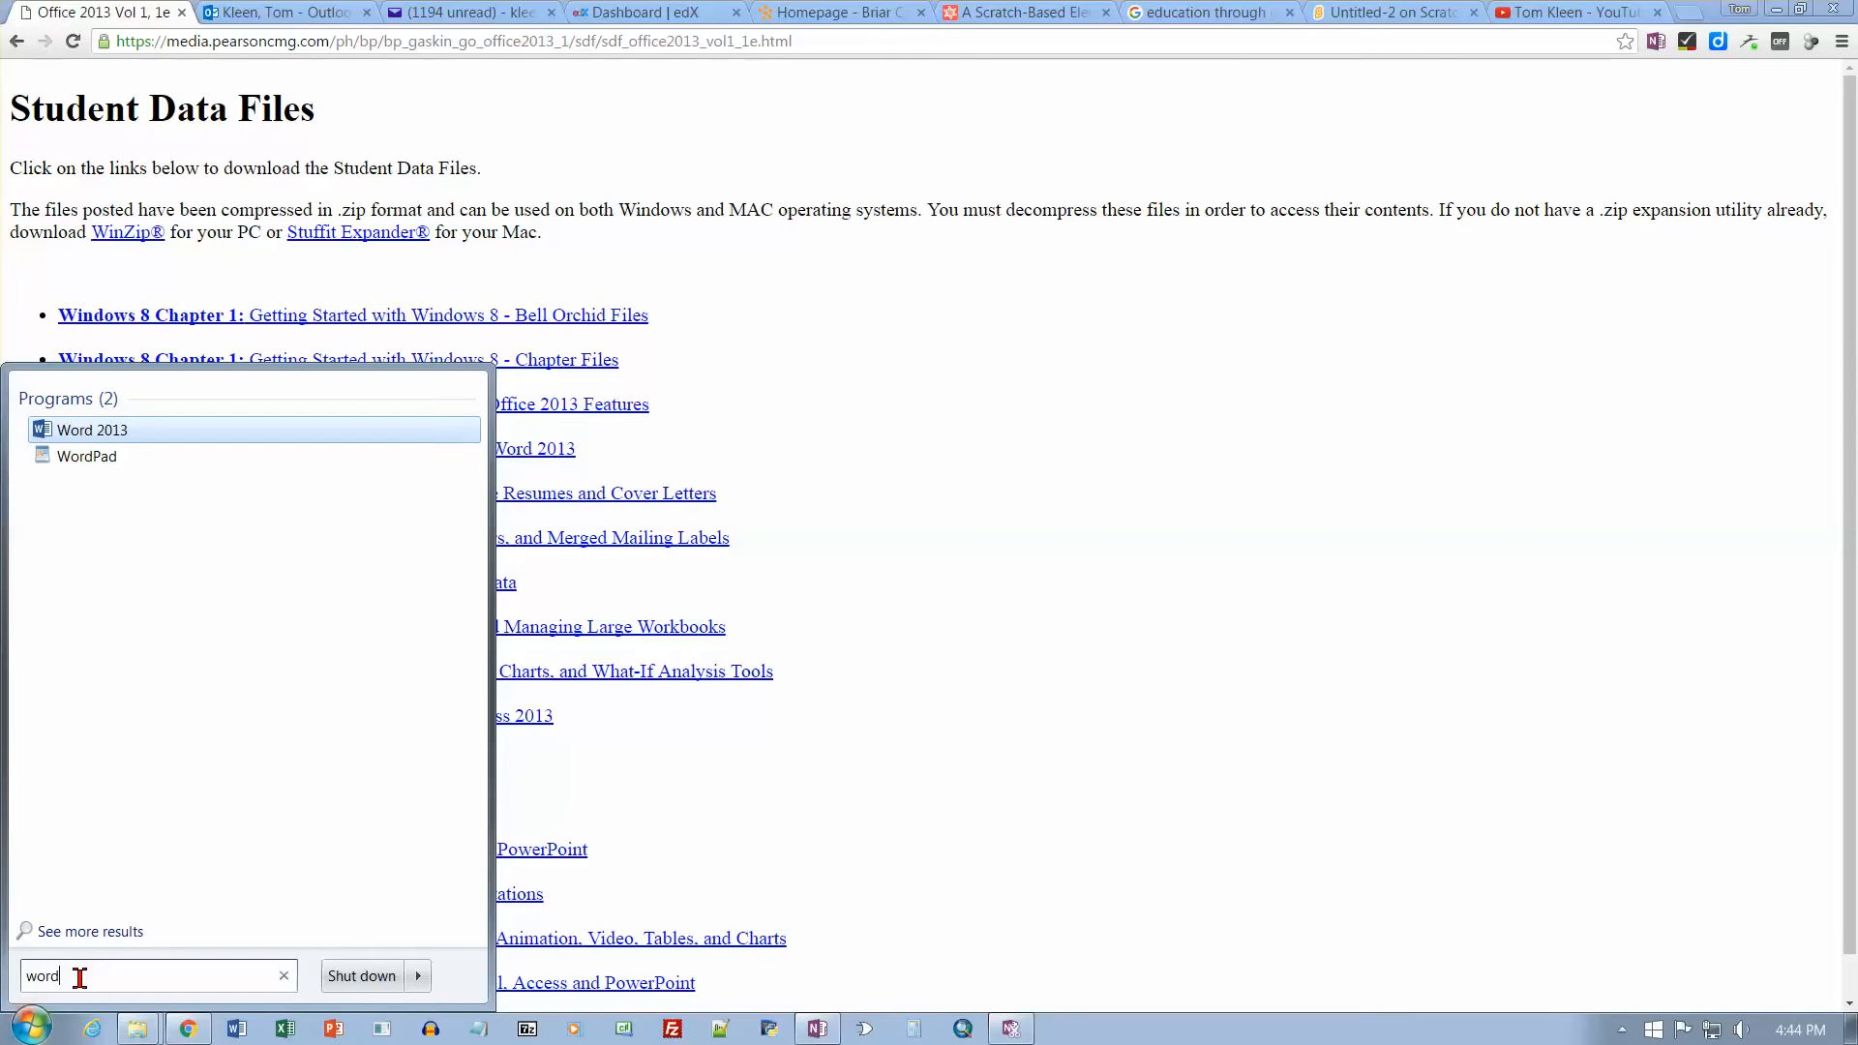
{"action": "left_click", "coordinate": [94, 431]}
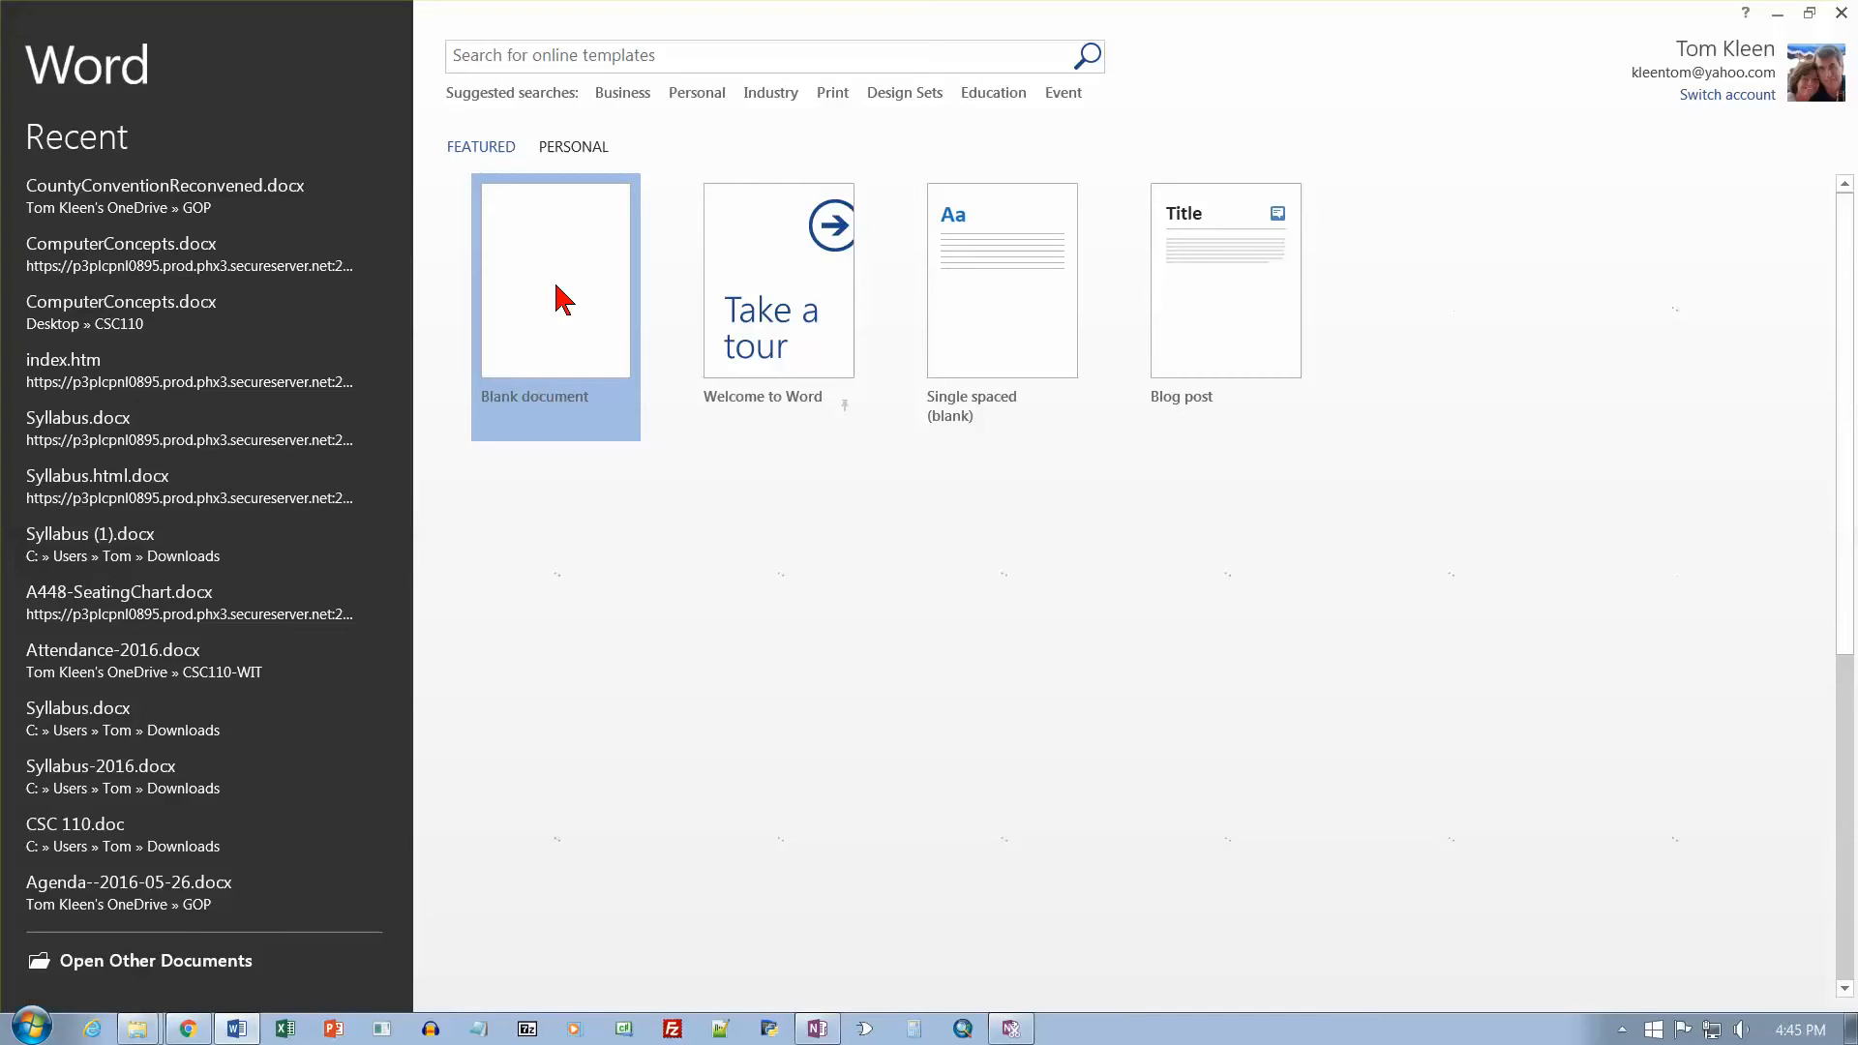
{"action": "left_click", "coordinate": [556, 288]}
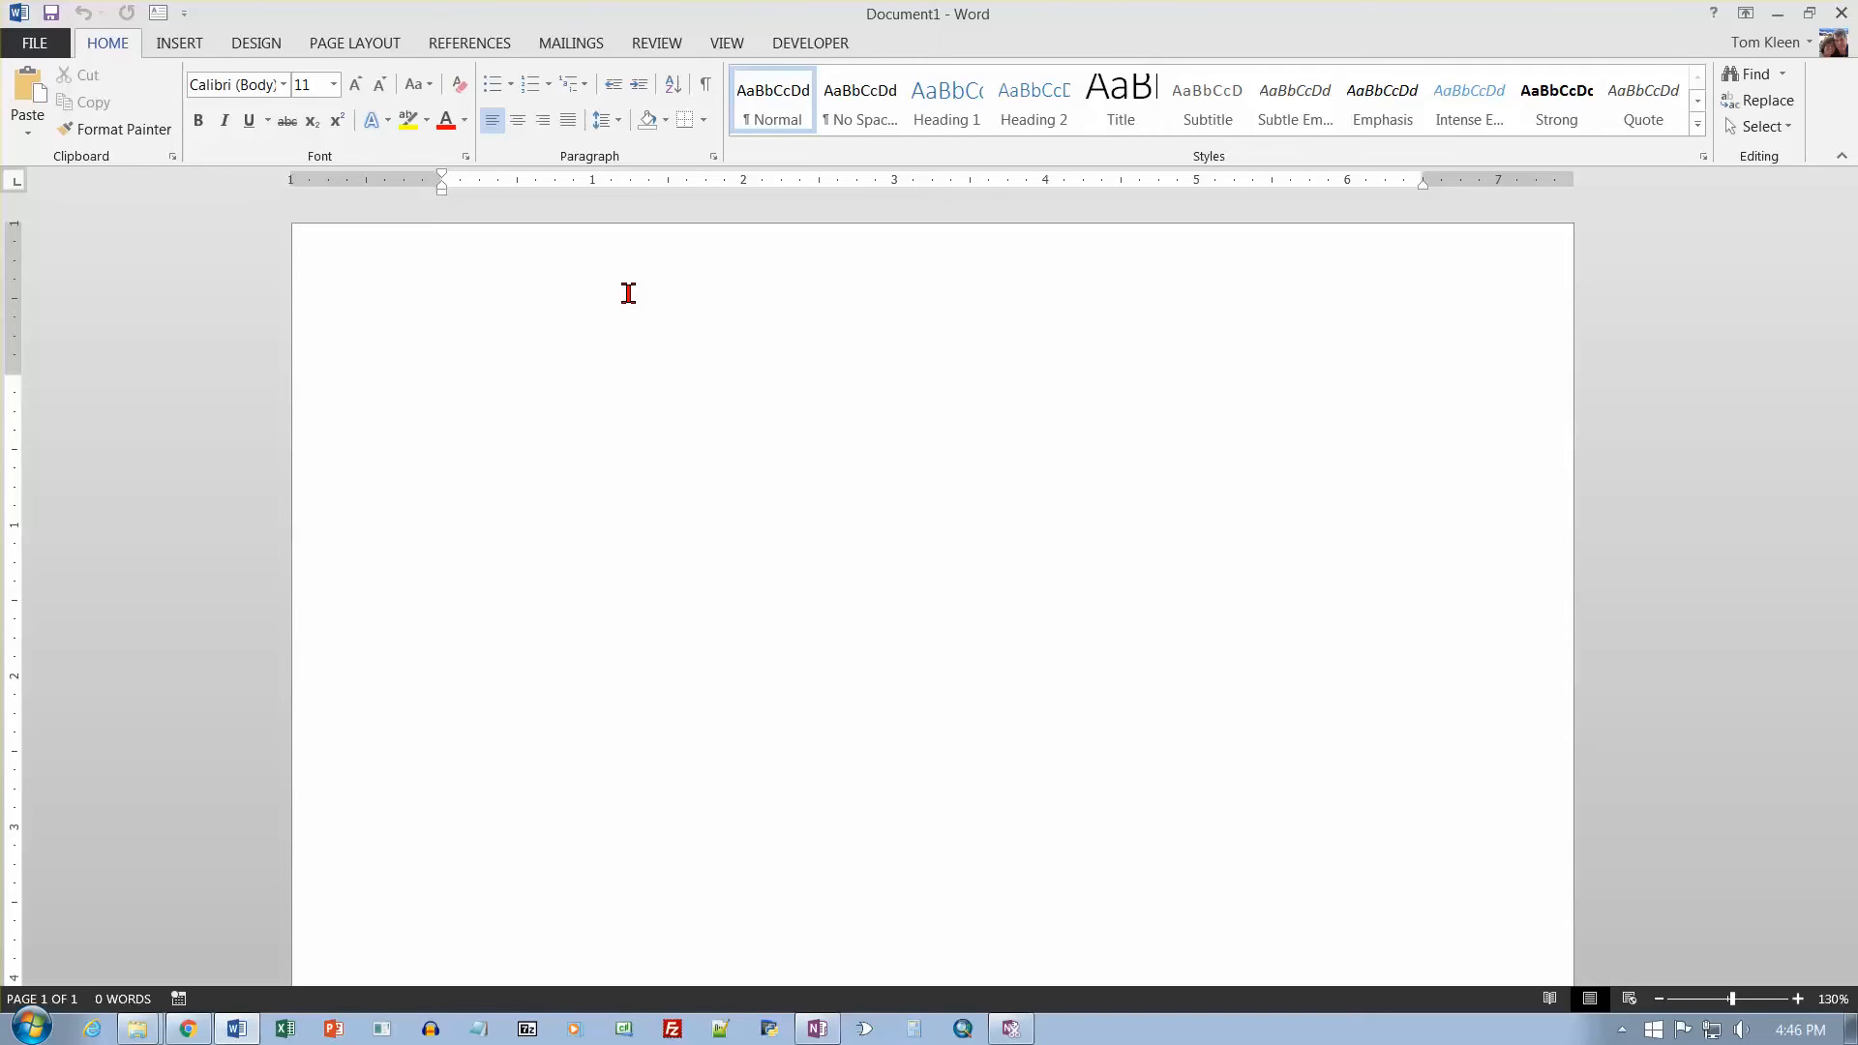
Show the formatting marks and enter "Skyline Grille Info" as the first line, correcting "Grille" to "Grill".
{"action": "left_click", "coordinate": [705, 87]}
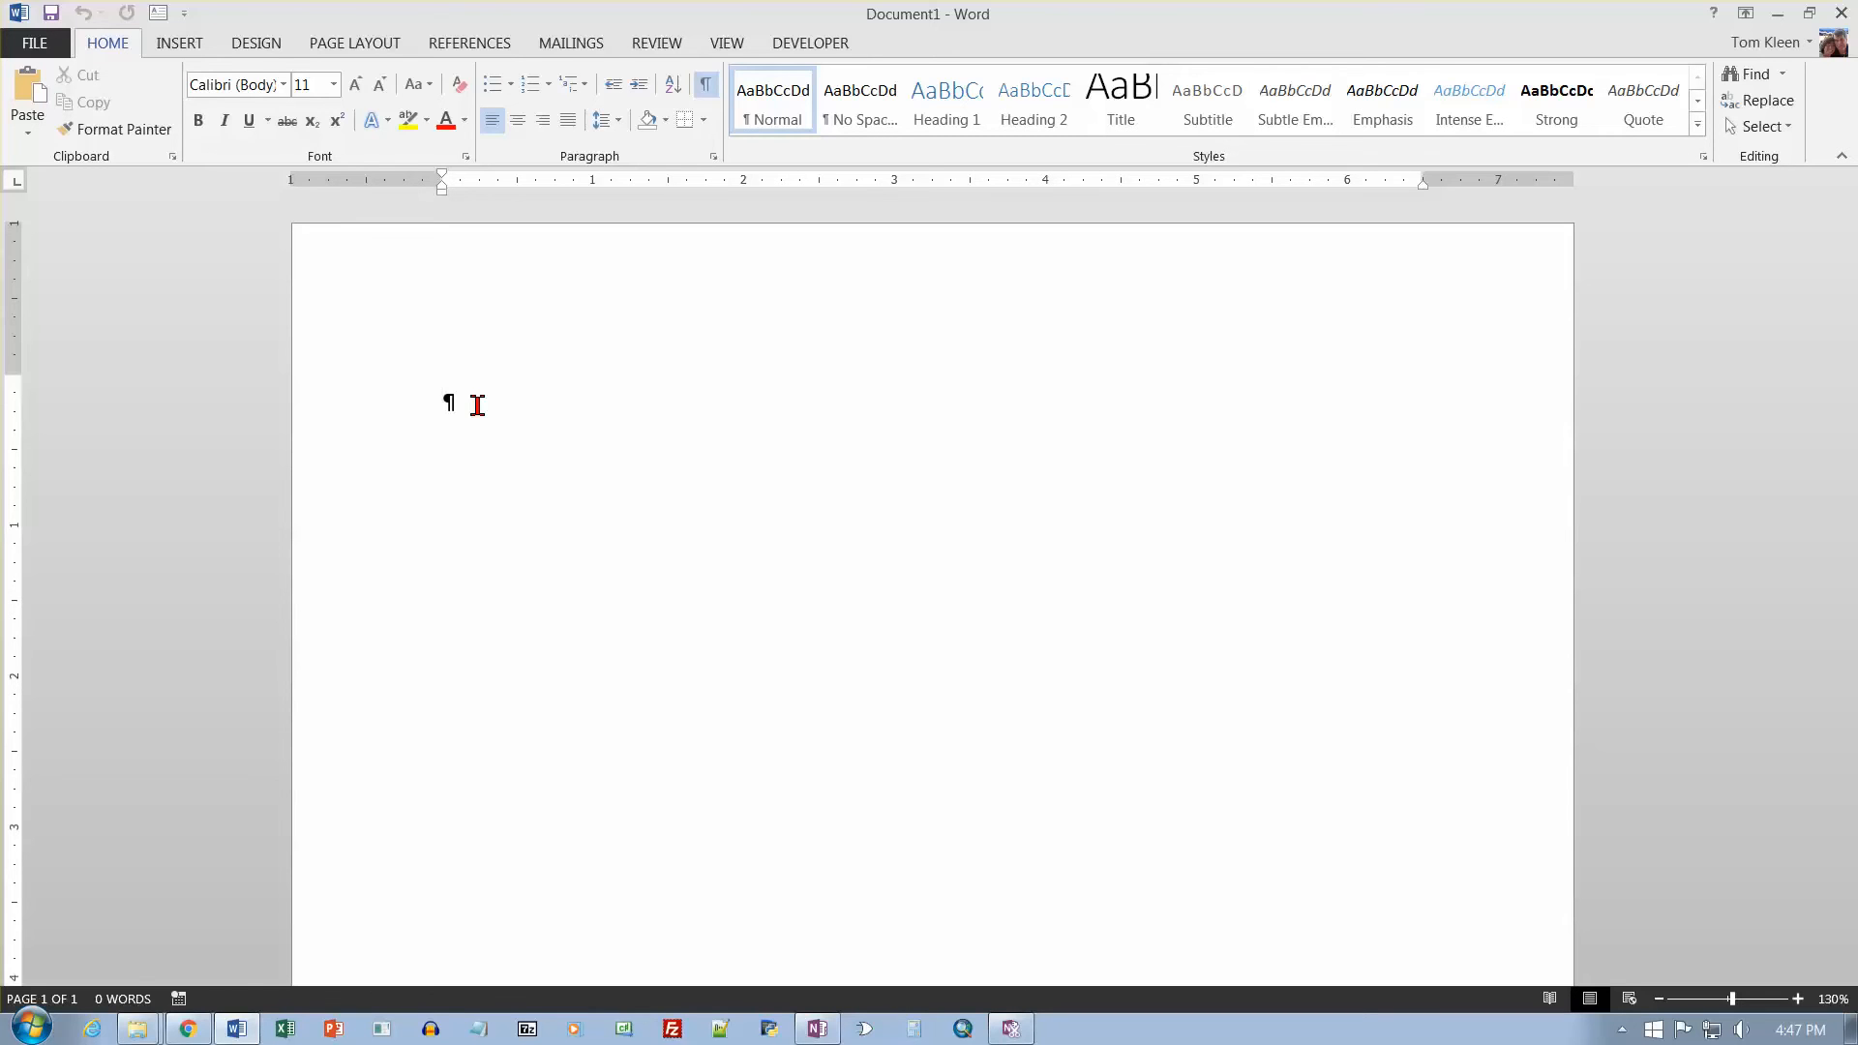
{"action": "type", "text": "Skyline Grille Info"}
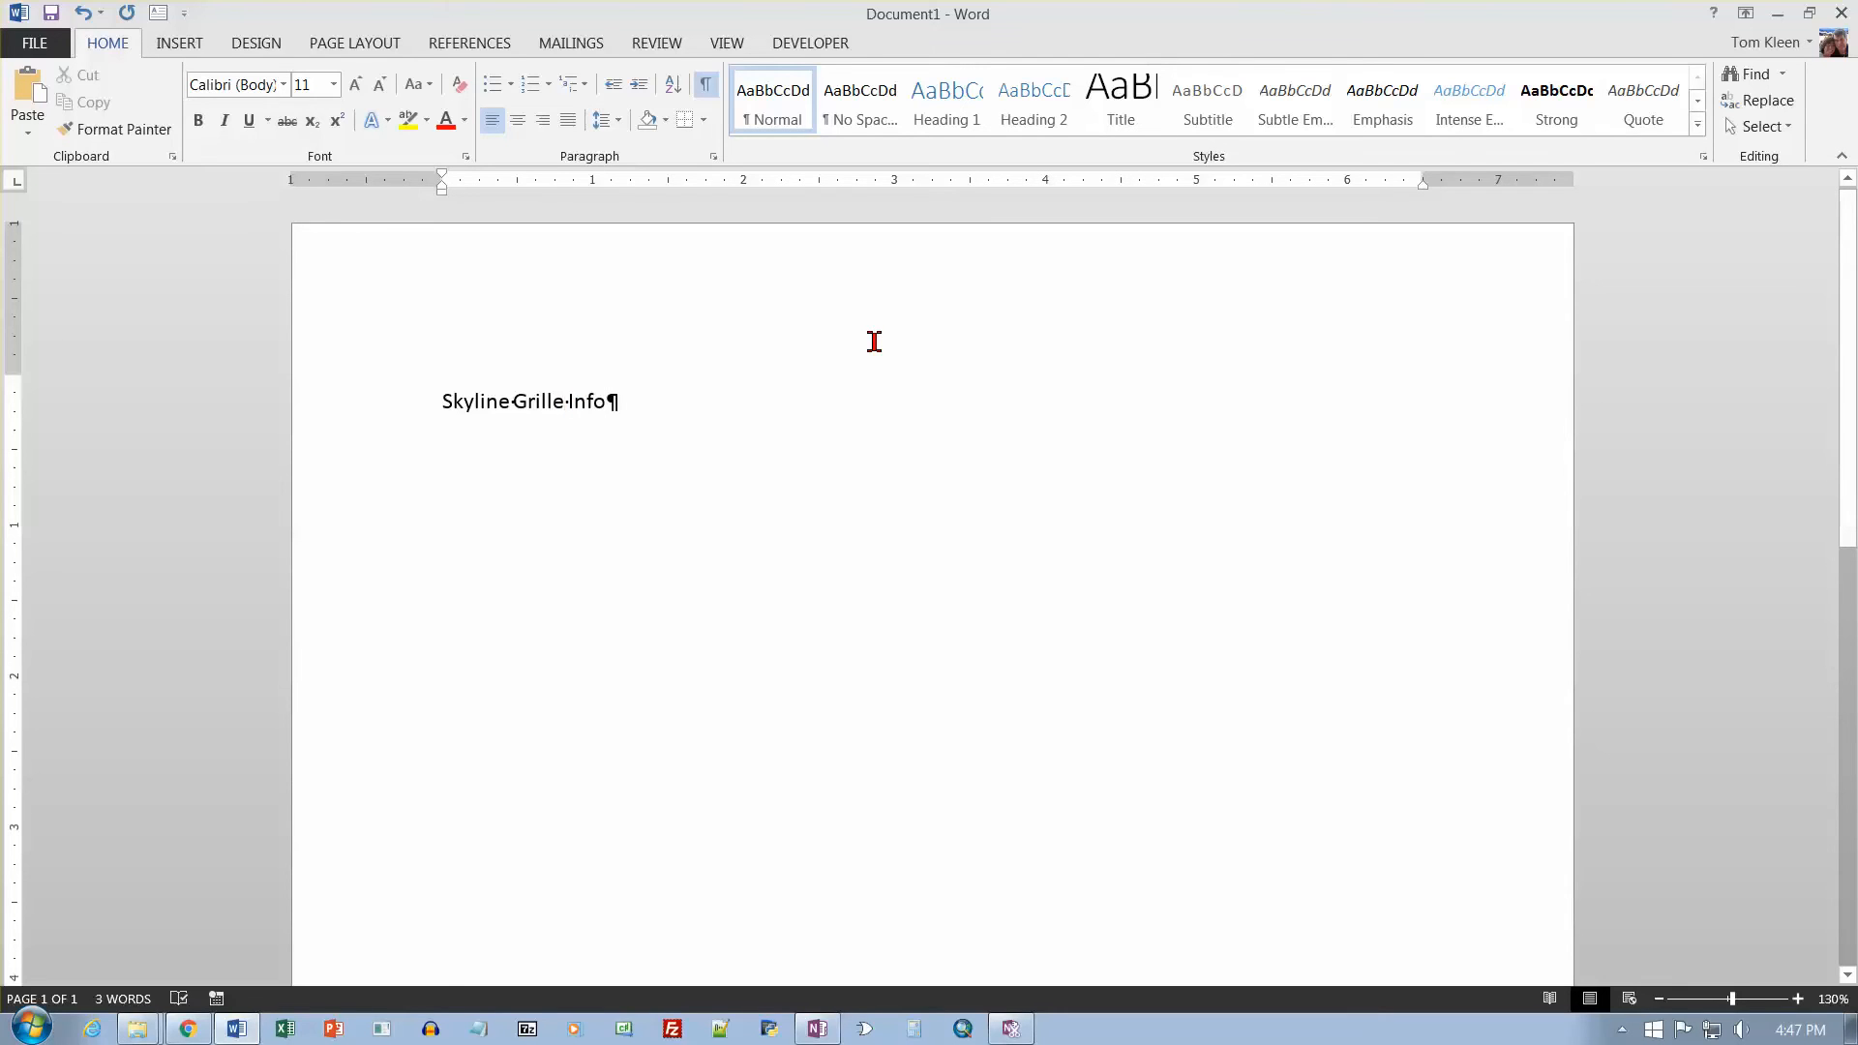
{"action": "key", "text": "BackSpace"}
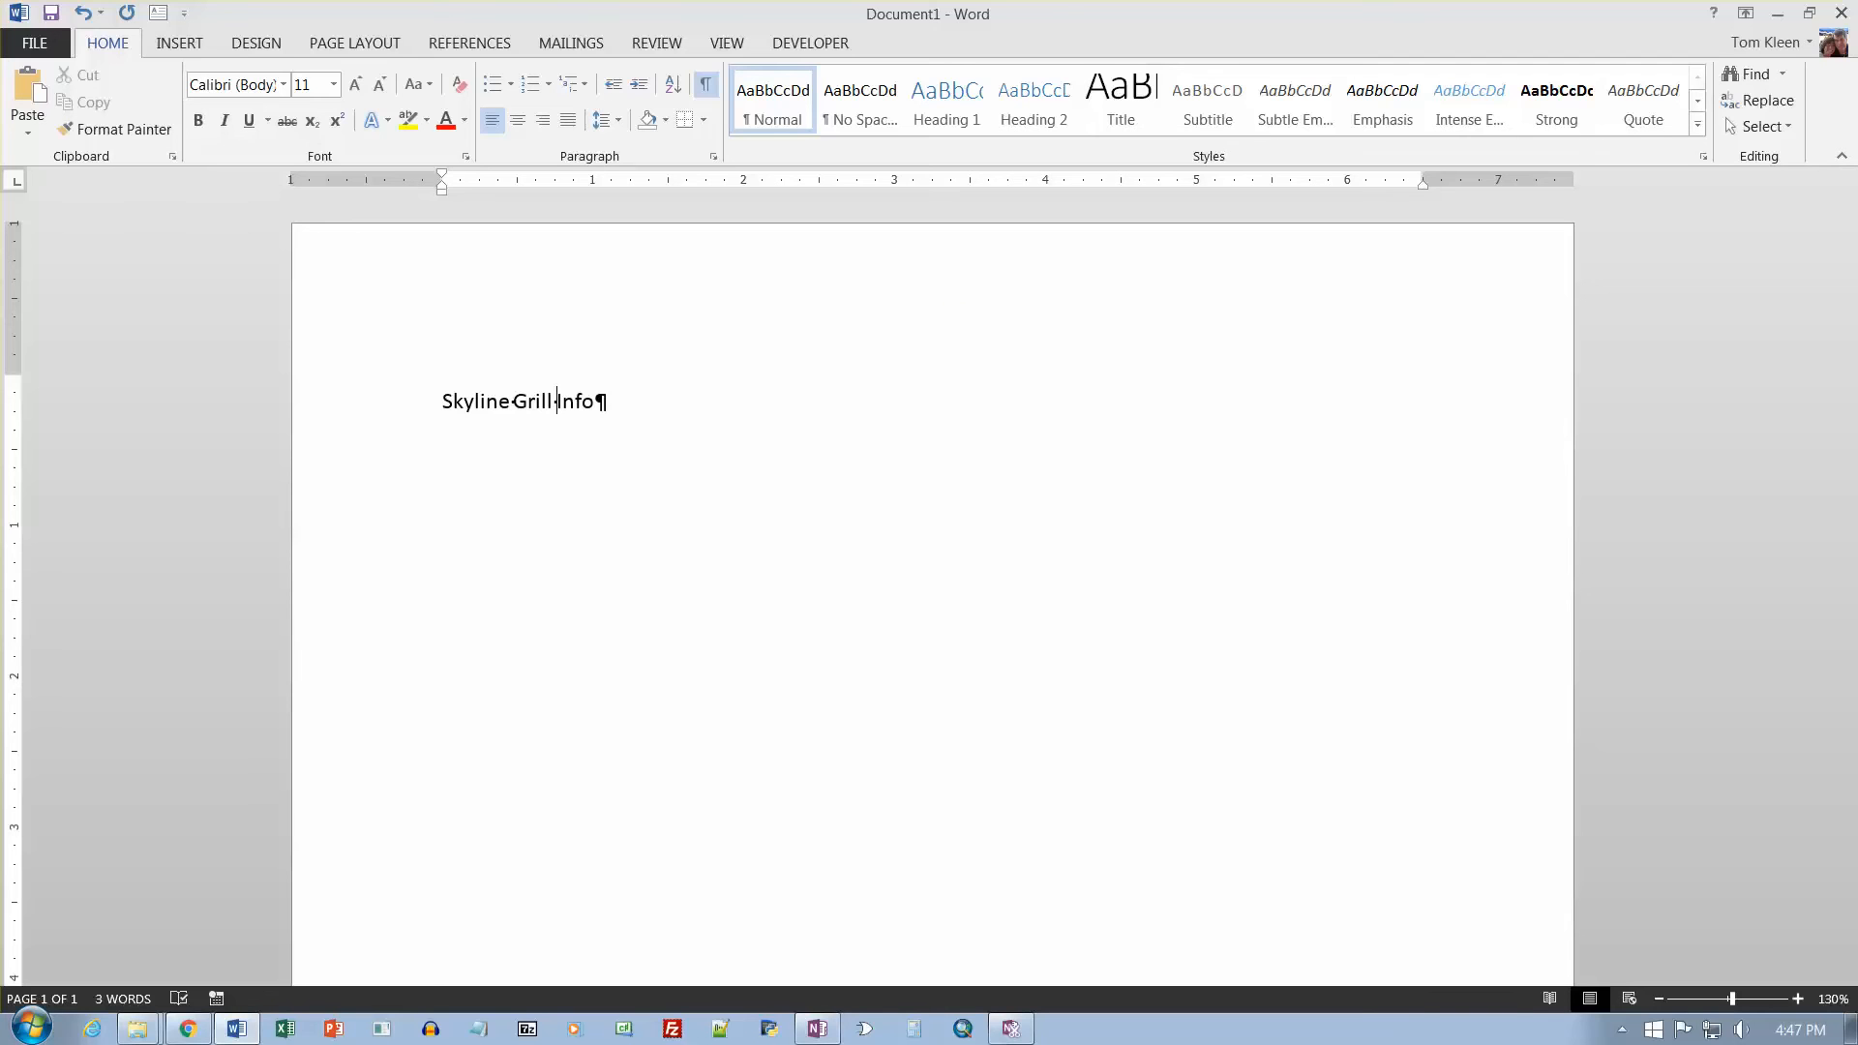
{"action": "left_click", "coordinate": [706, 85]}
{"action": "left_click", "coordinate": [706, 86]}
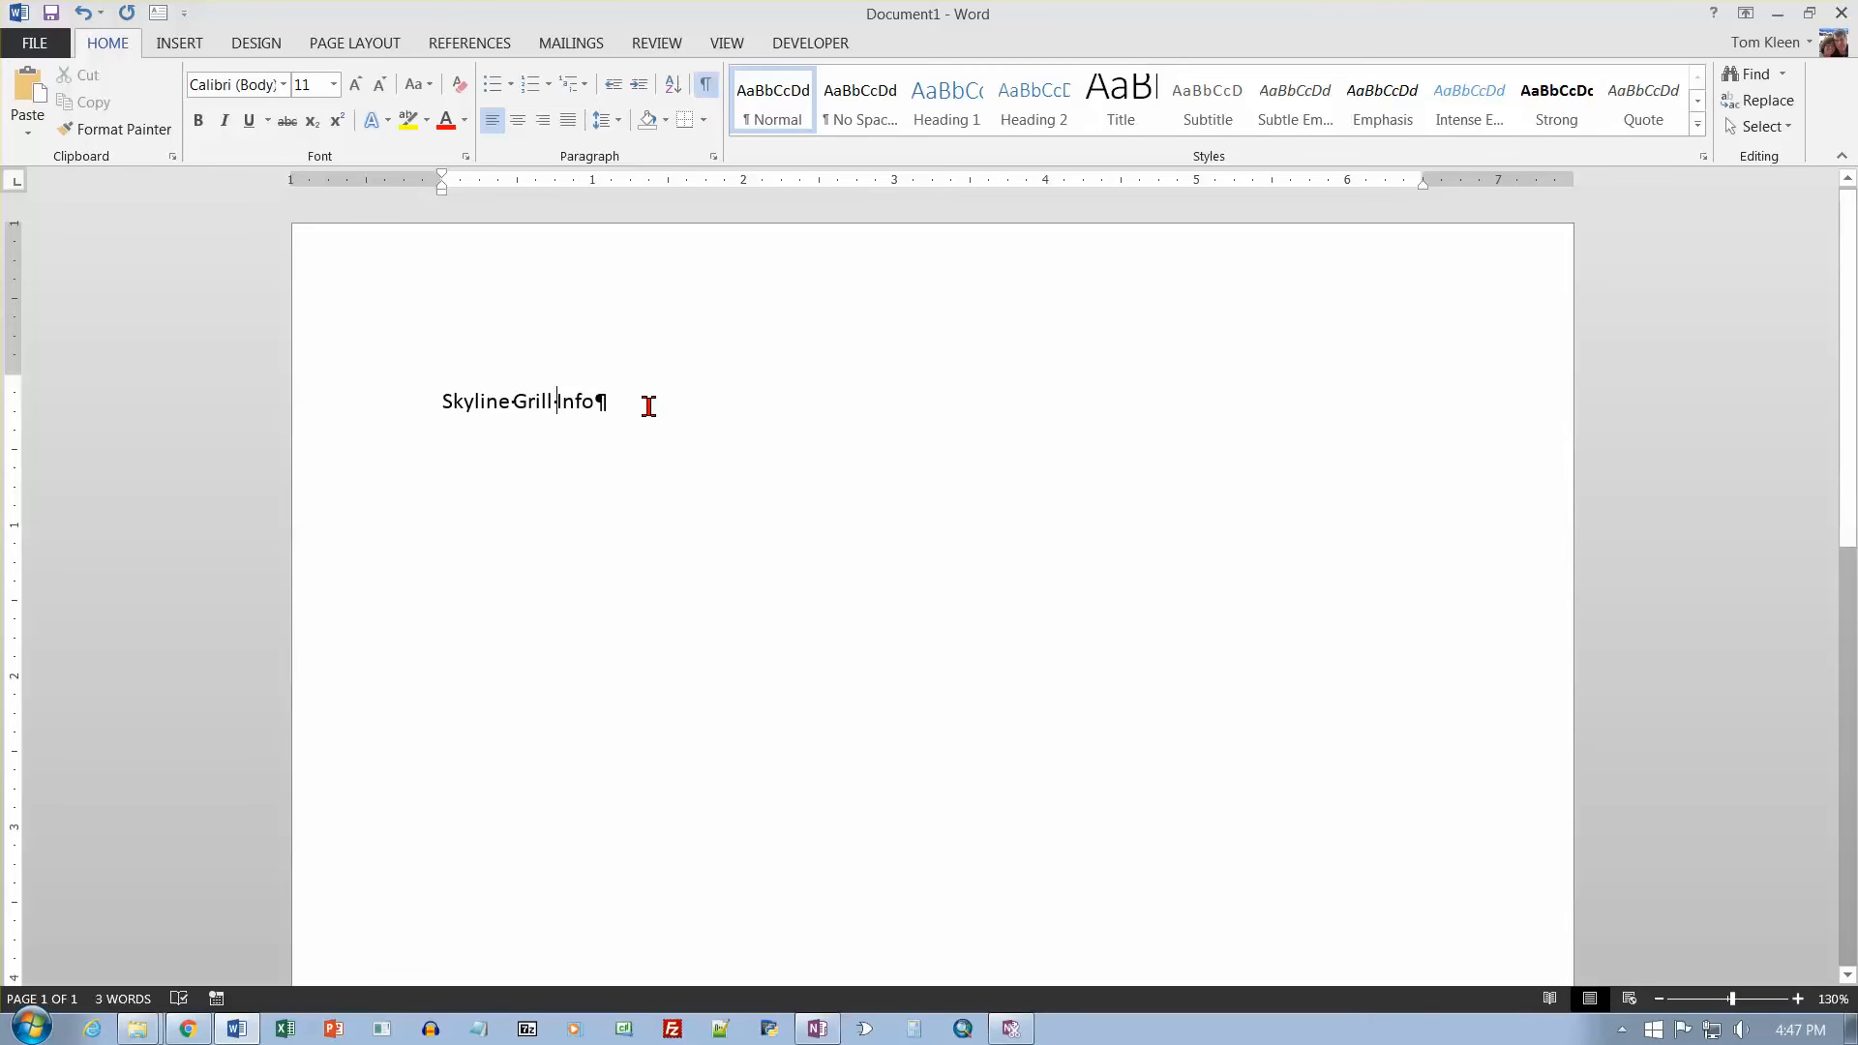
Replace "Info" with "Chef's Notes" and insert "Metro" before "Grill" so the line reads "Skyline Metro Grill Chef's Notes".
{"action": "left_click", "coordinate": [649, 405]}
{"action": "type", "text": "Ch"}
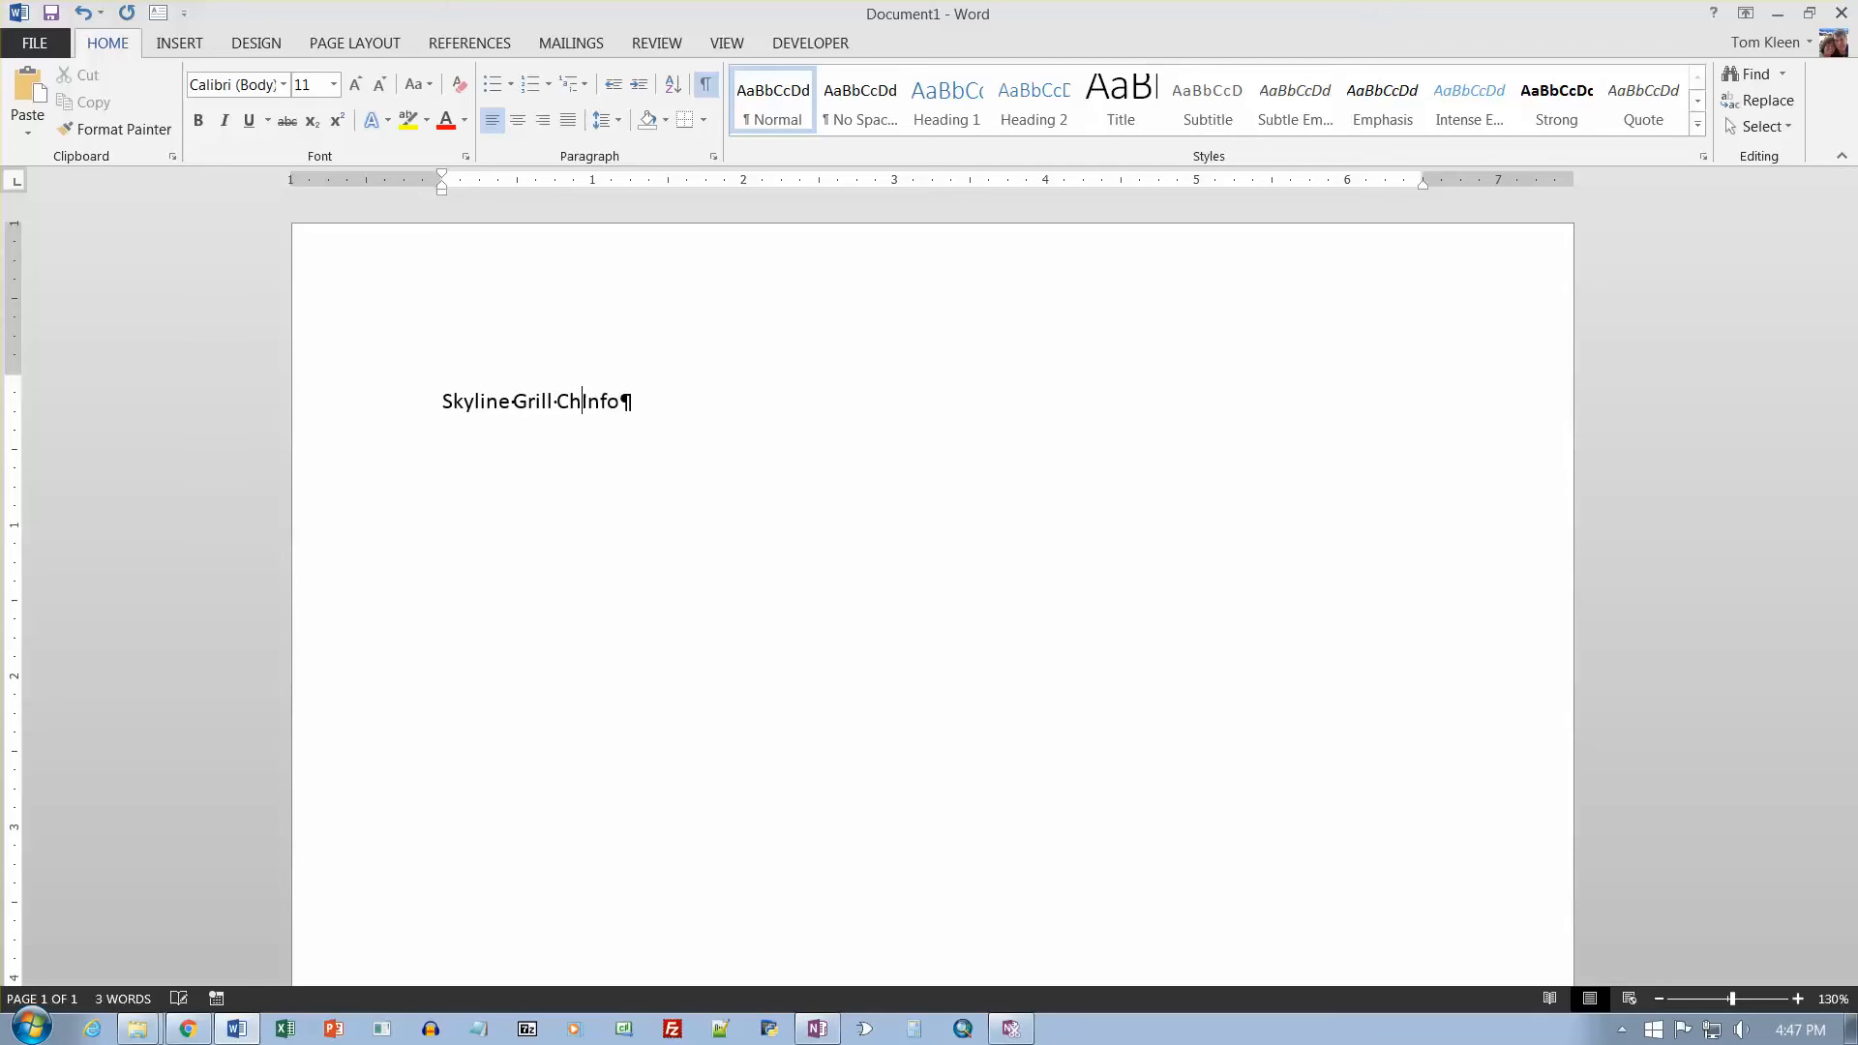
{"action": "type", "text": "ef's"}
{"action": "key", "text": "Delete"}
{"action": "key", "text": "Delete"}
{"action": "key", "text": "Delete"}
{"action": "key", "text": "Delete"}
{"action": "type", "text": "Notes"}
{"action": "key", "text": "ctrl+Left"}
{"action": "type", "text": "Metro"}
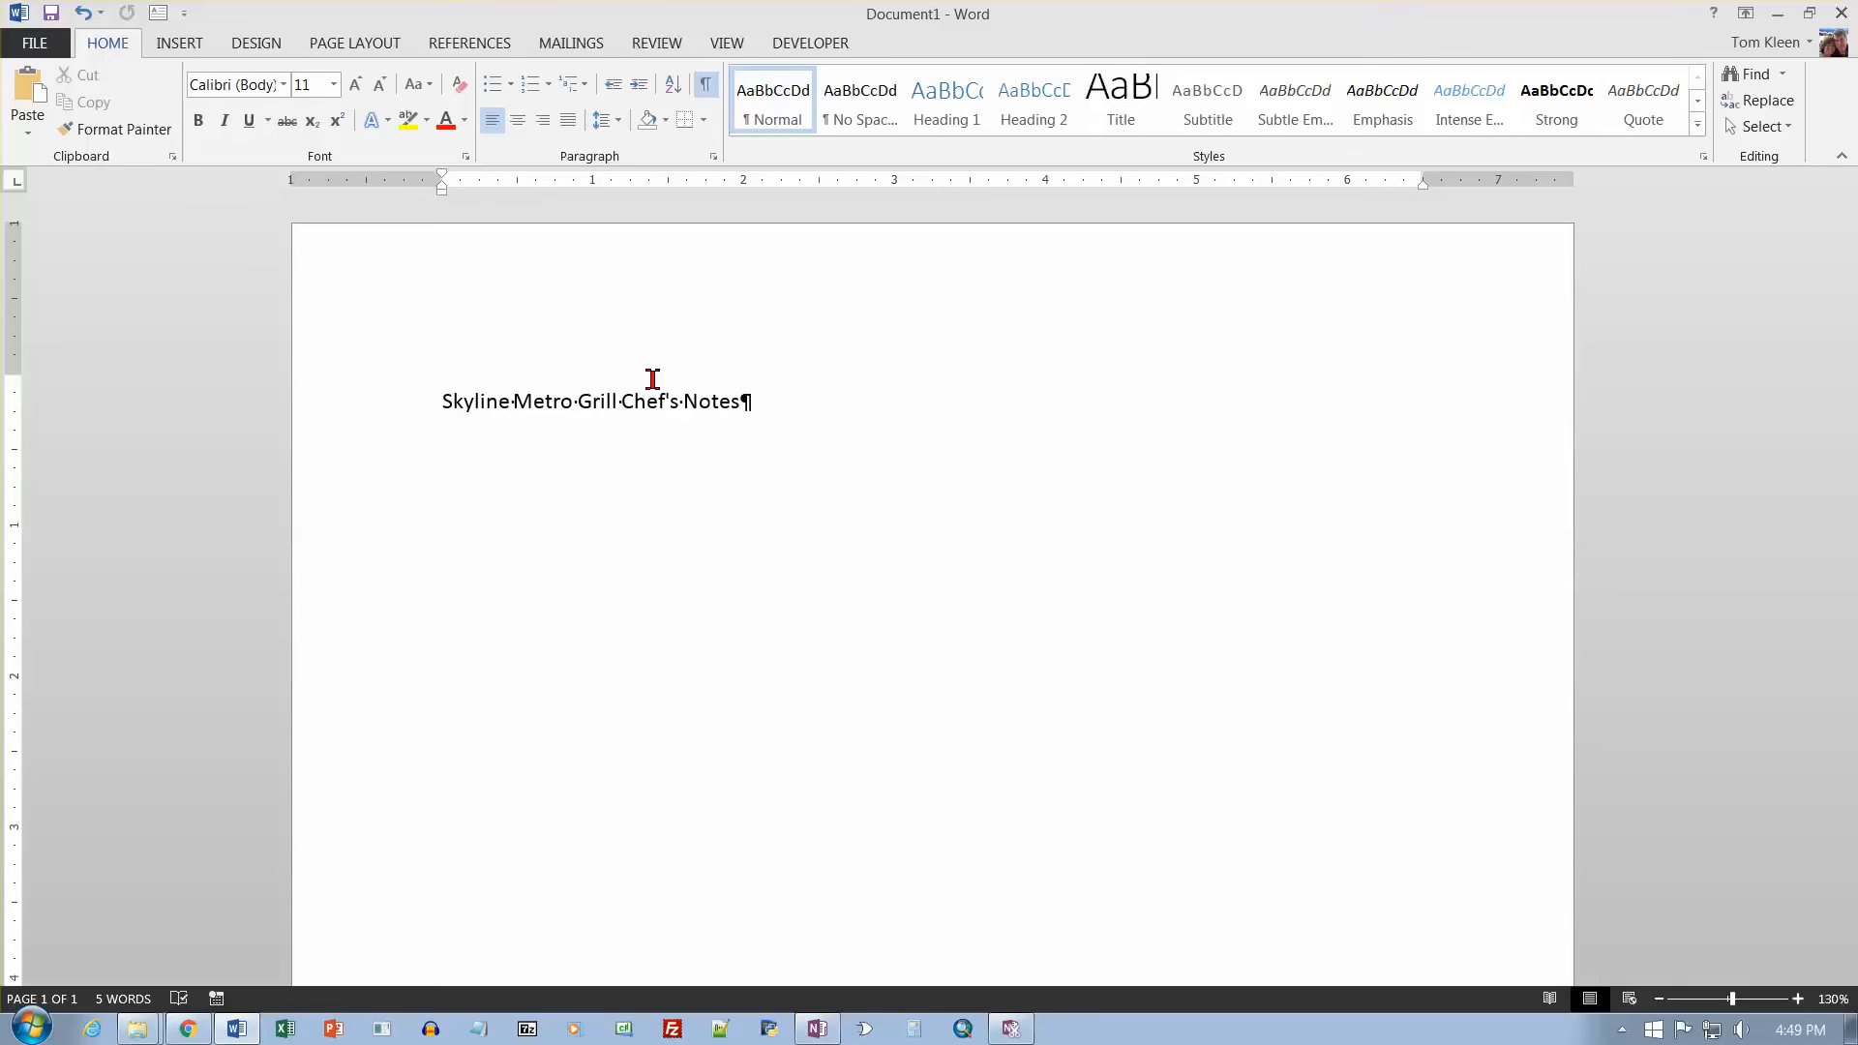
Add a second line reading "Exective Chef," followed by the chef's full name.
{"action": "key", "text": "Return"}
{"action": "type", "text": "Exective Chef, M"}
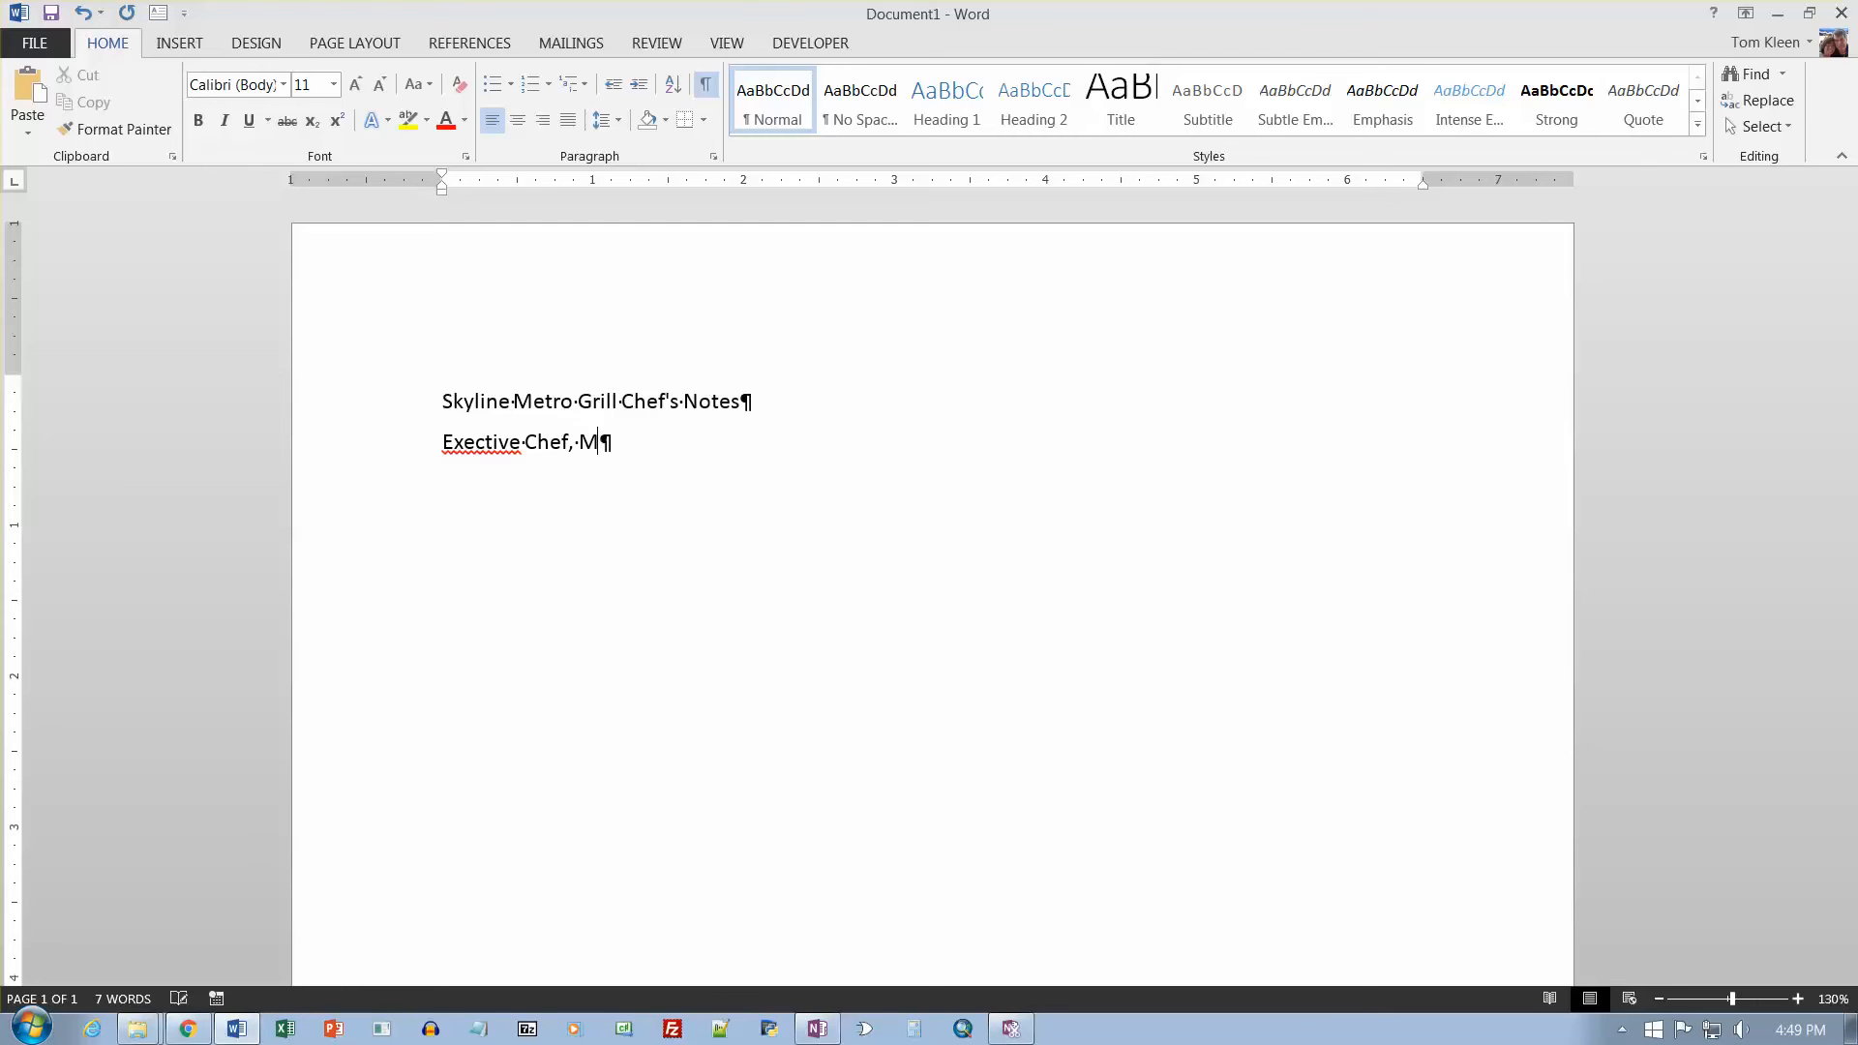
{"action": "type", "text": "adison Dunhyam"}
{"action": "key", "text": "BackSpace"}
{"action": "key", "text": "BackSpace"}
{"action": "key", "text": "BackSpace"}
{"action": "key", "text": "BackSpace"}
{"action": "type", "text": "ham"}
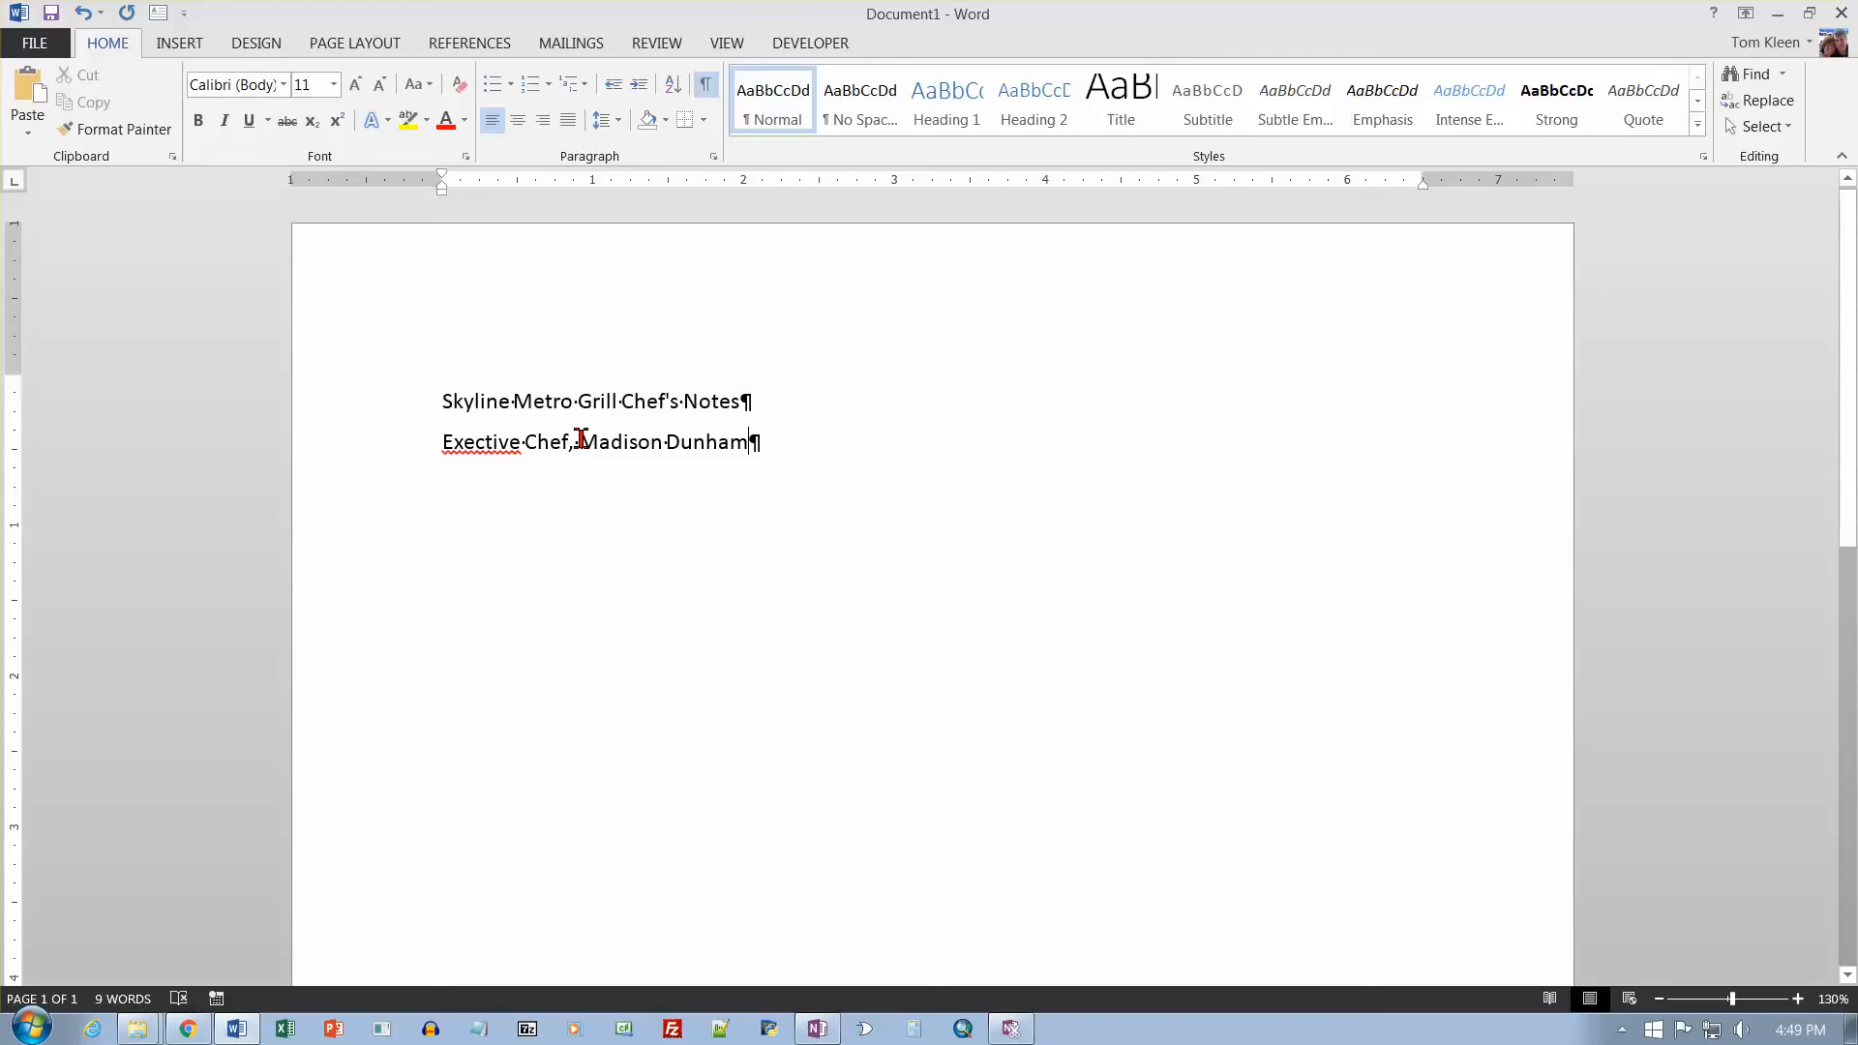
Replace the chef's name on the second line with another full name, and correct the misspelled "Exective" to "Executive".
{"action": "left_click_drag", "start_coordinate": [578, 441], "coordinate": [665, 446]}
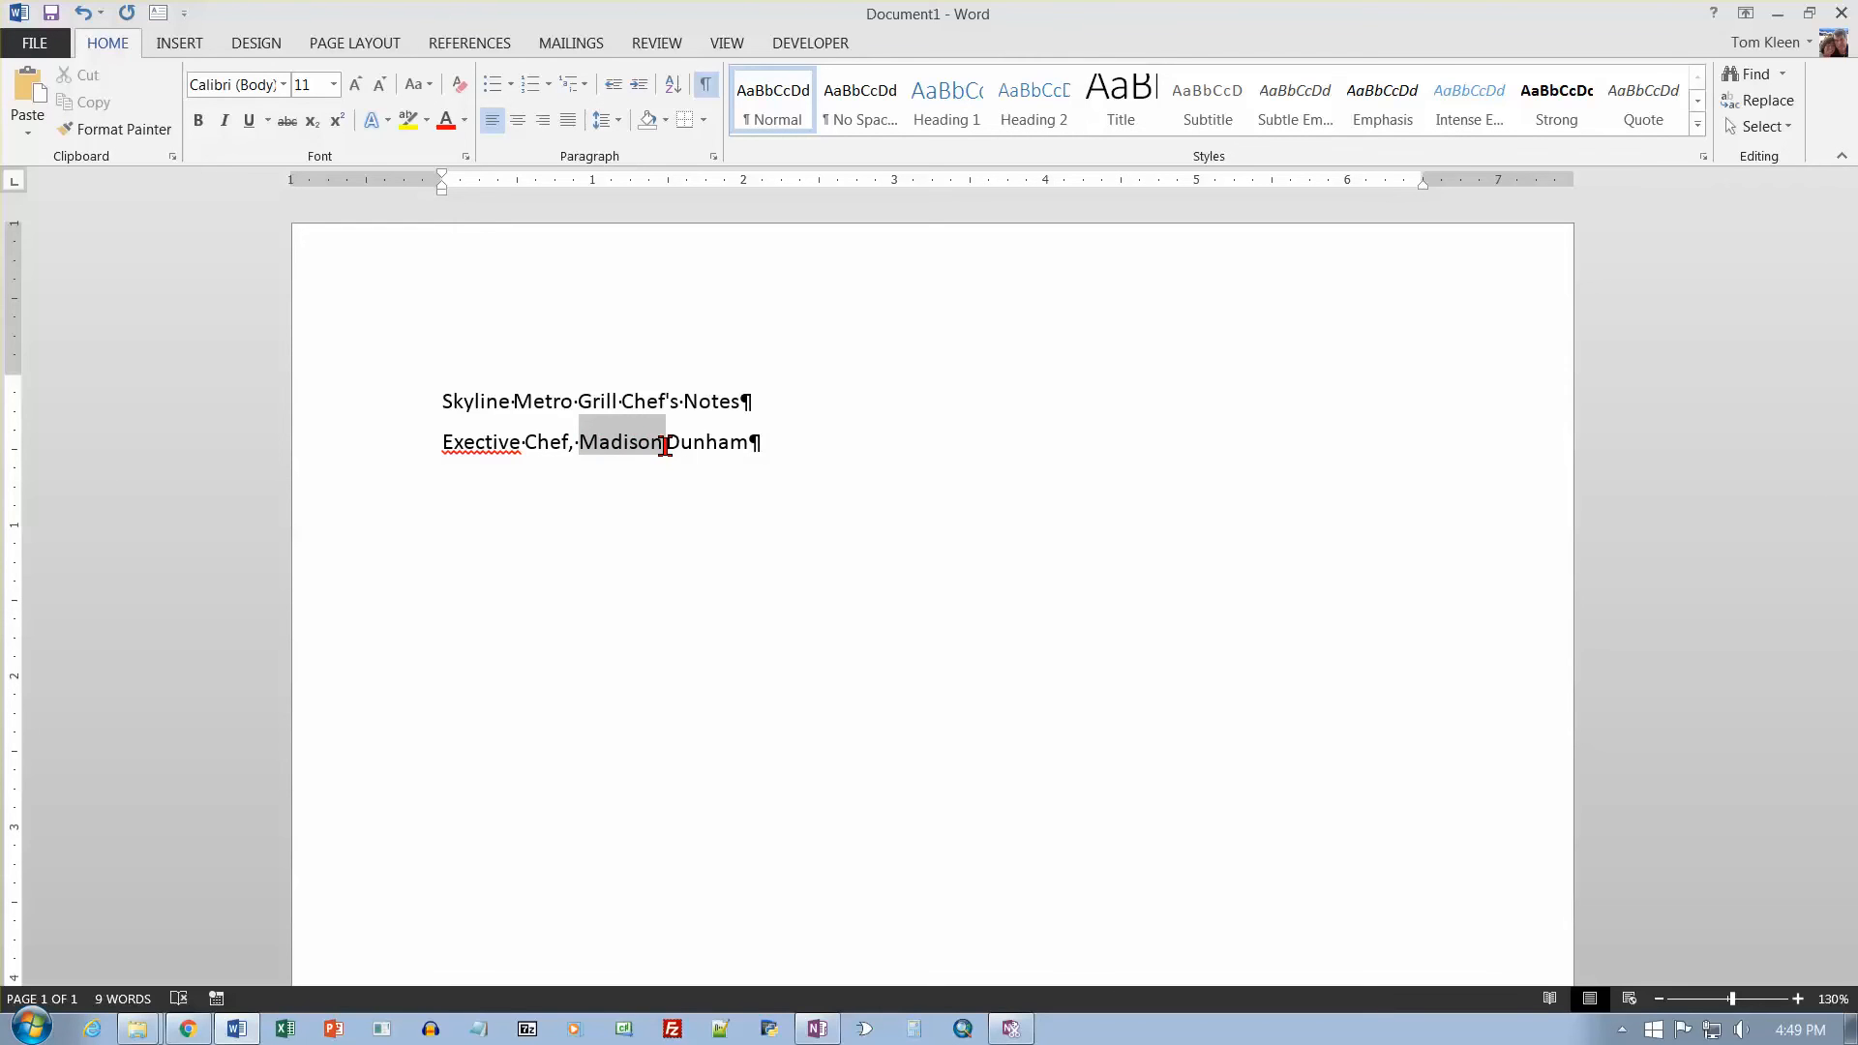
{"action": "left_click_drag", "start_coordinate": [665, 446], "coordinate": [752, 451]}
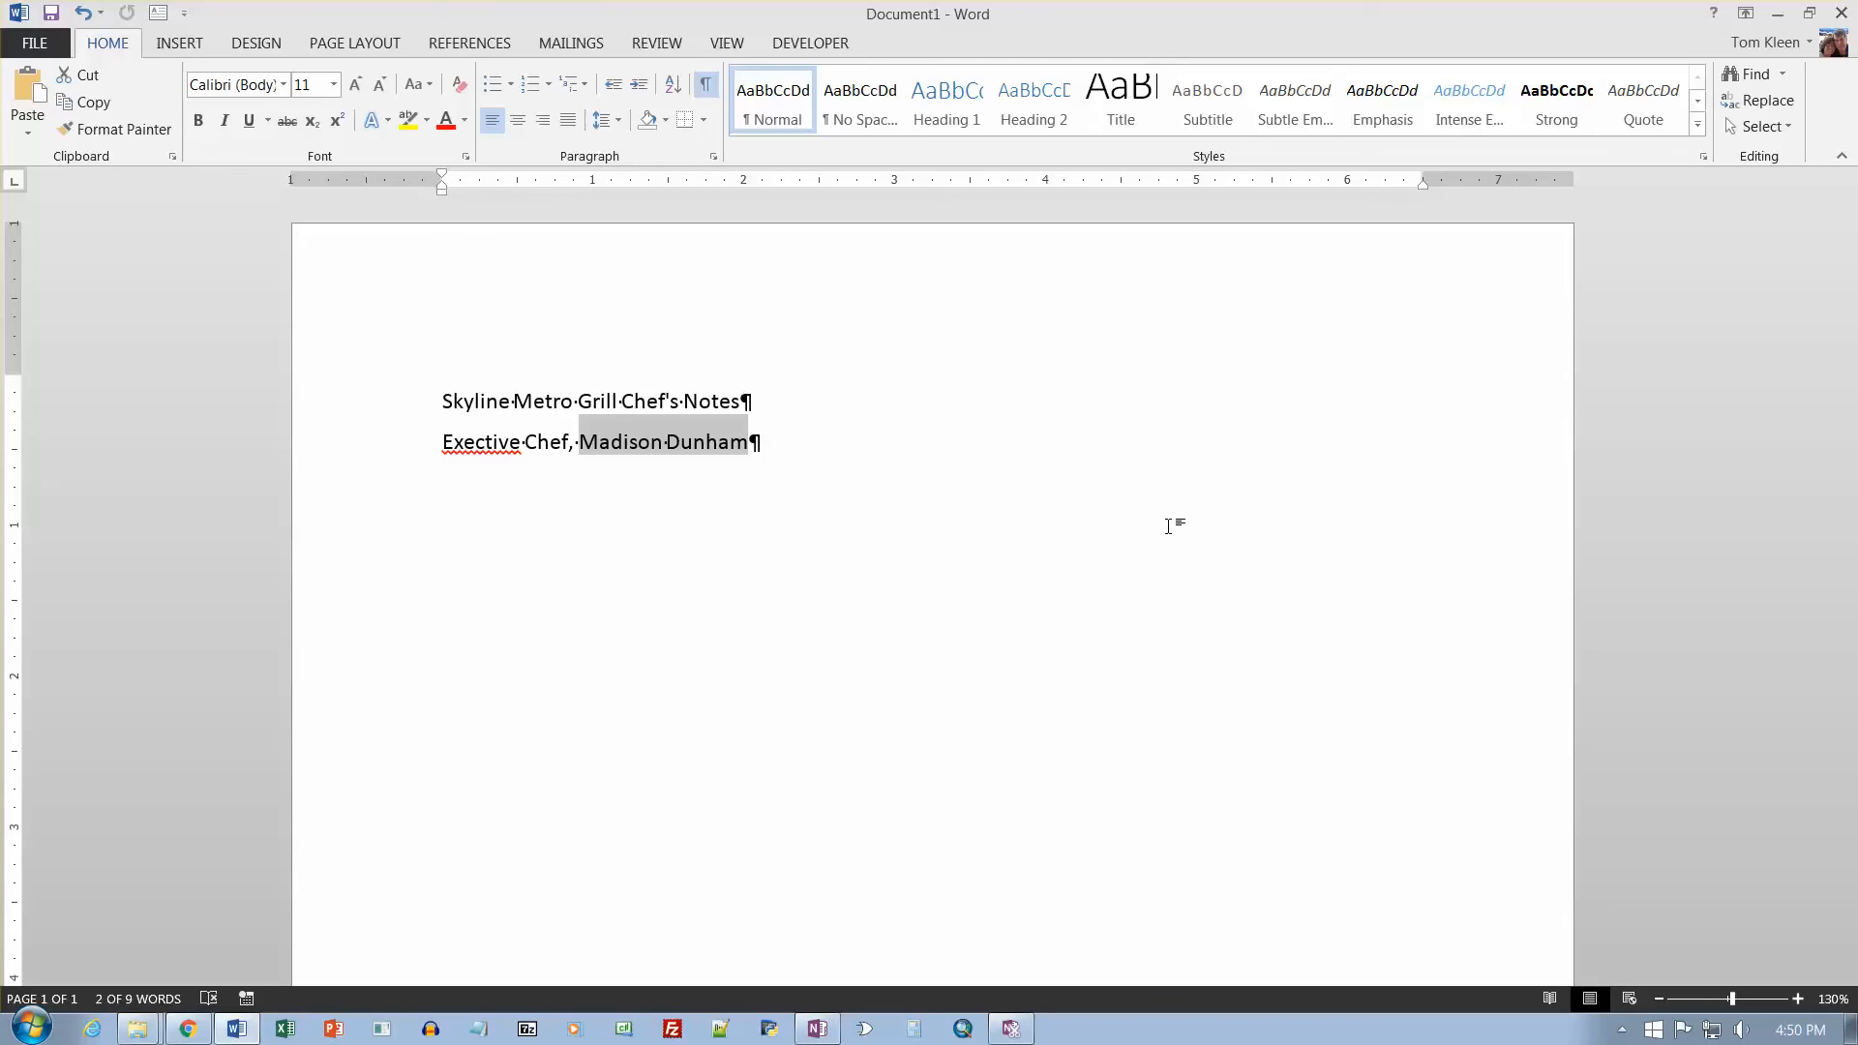
{"action": "key", "text": "ctrl+z"}
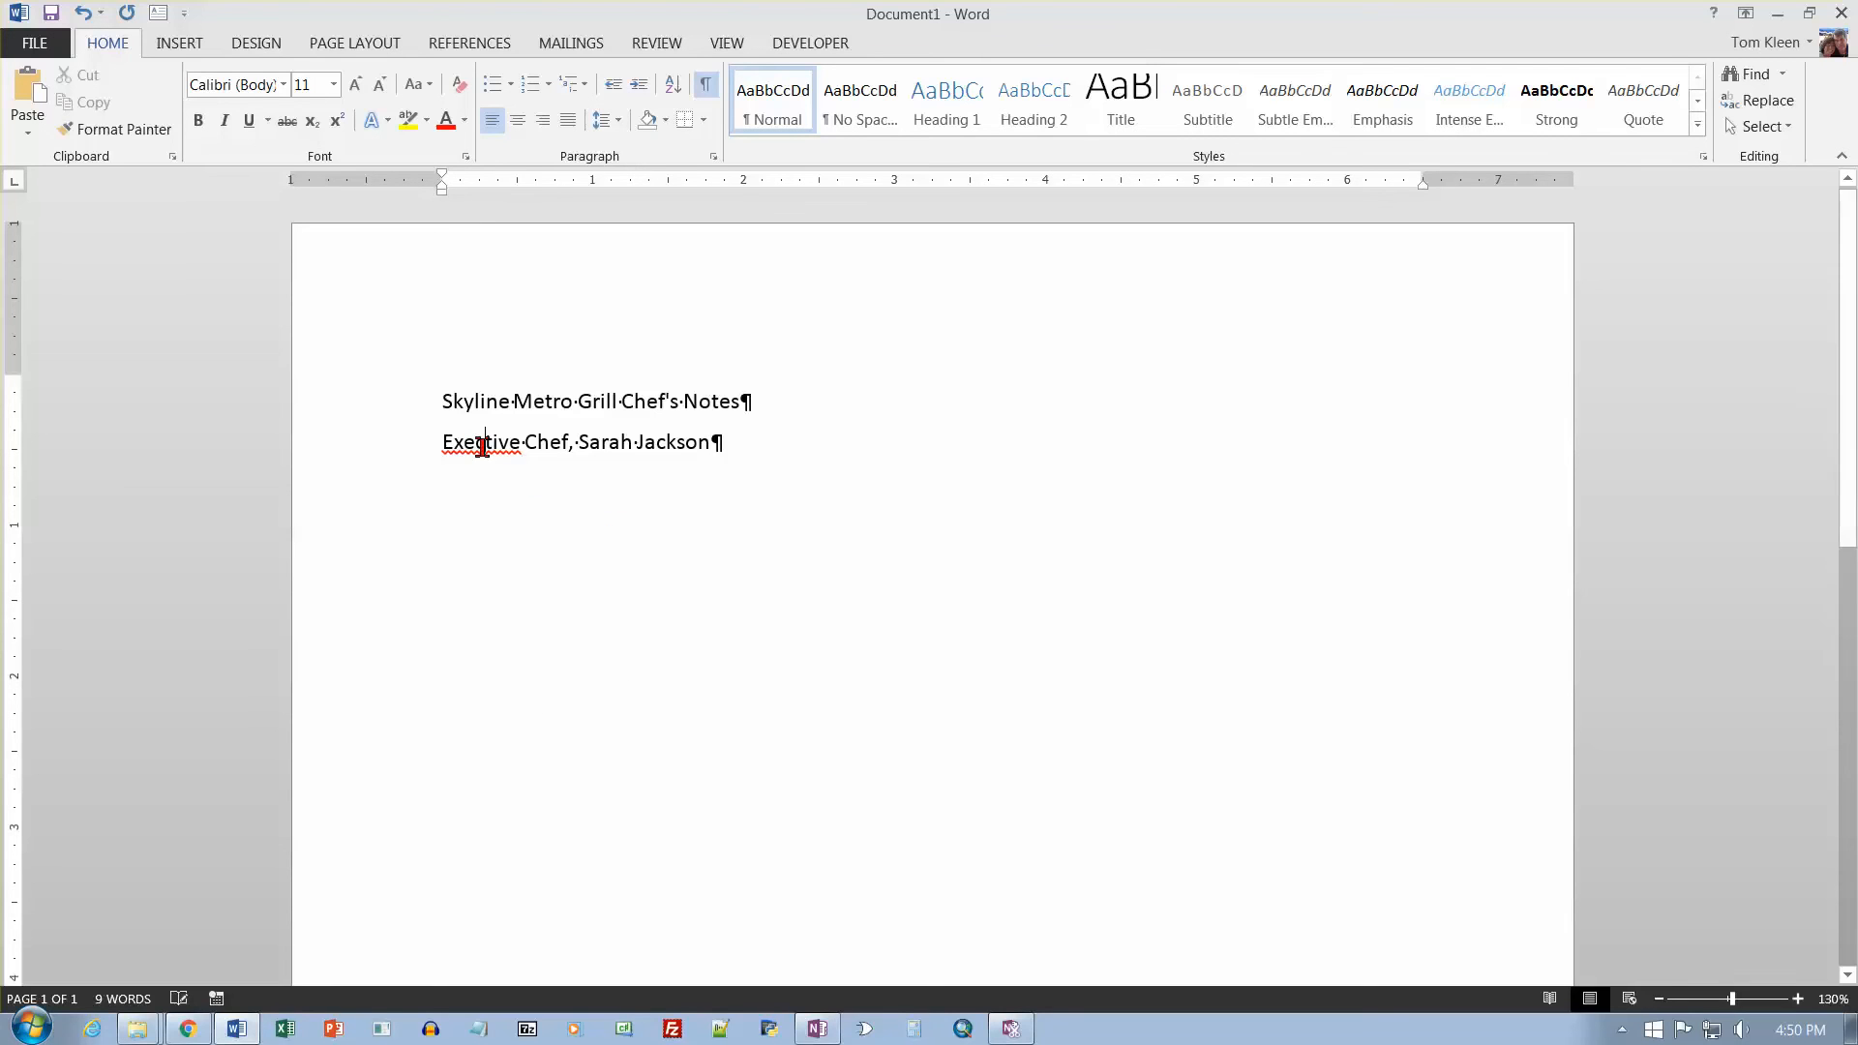
{"action": "right_click", "coordinate": [482, 447]}
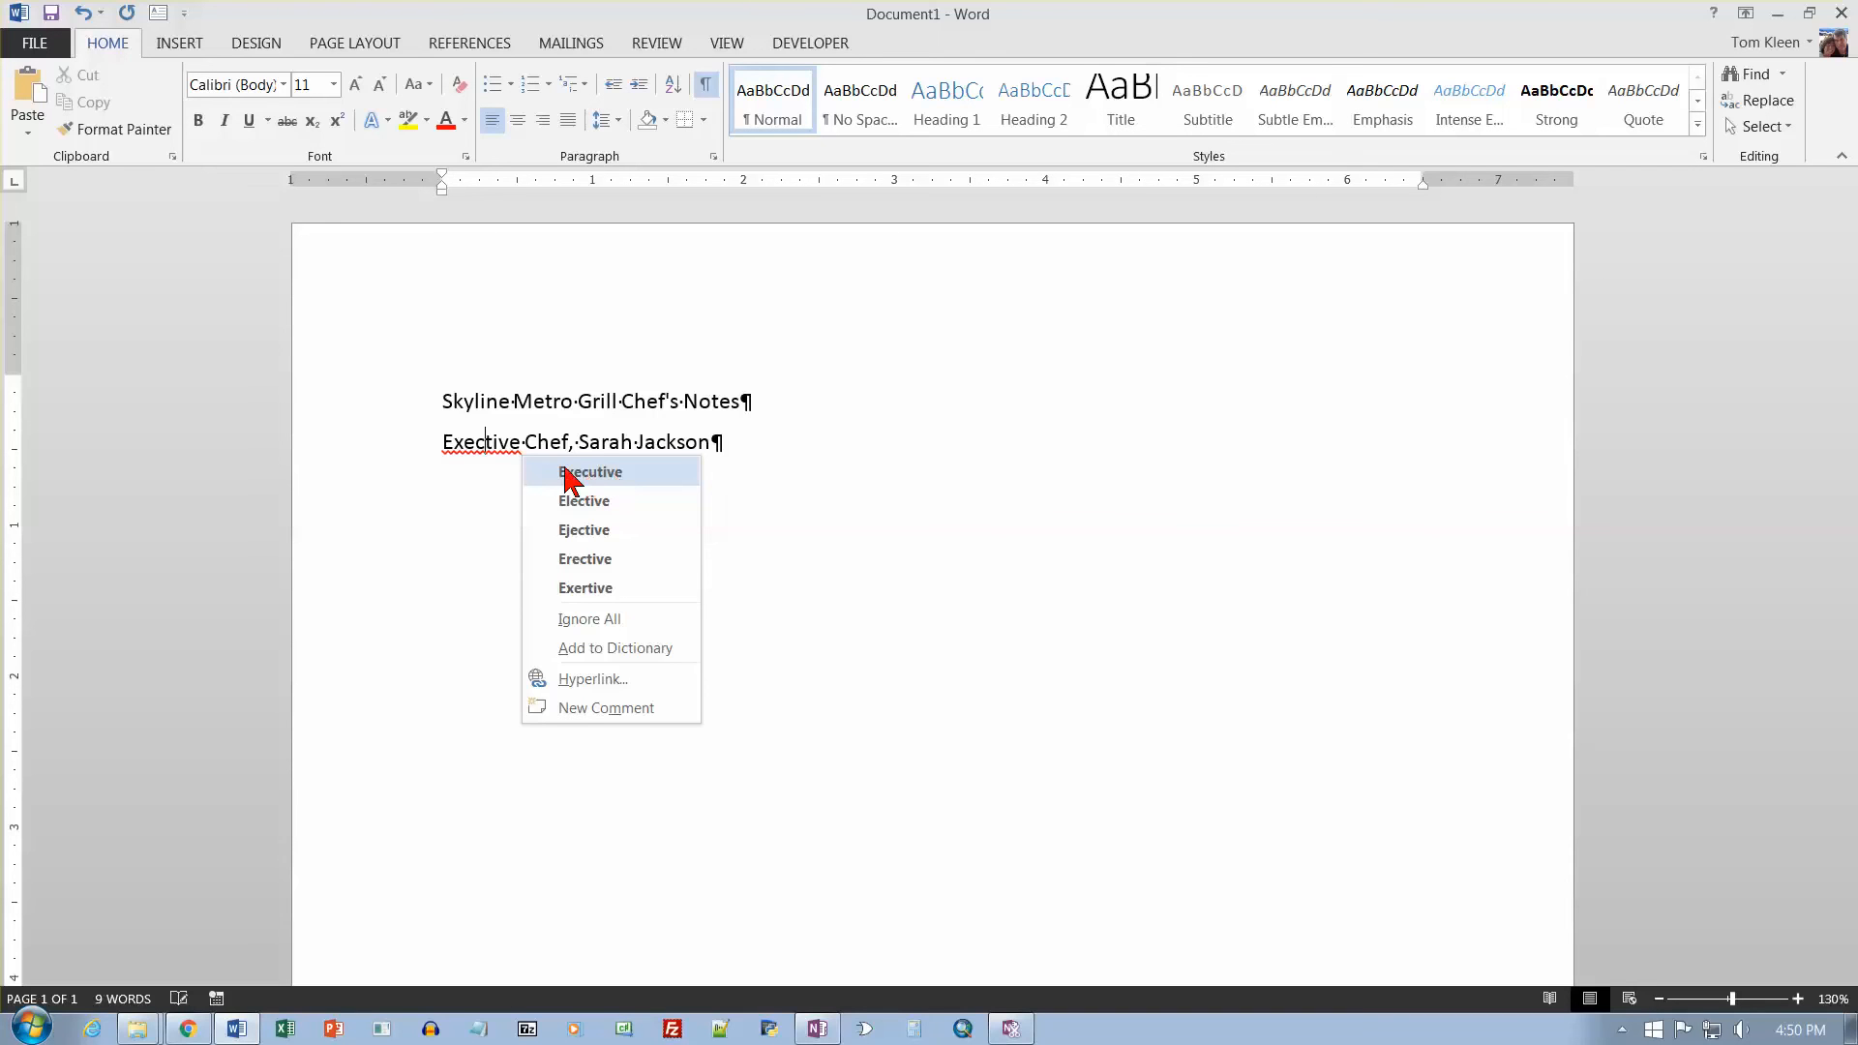
{"action": "left_click", "coordinate": [569, 474]}
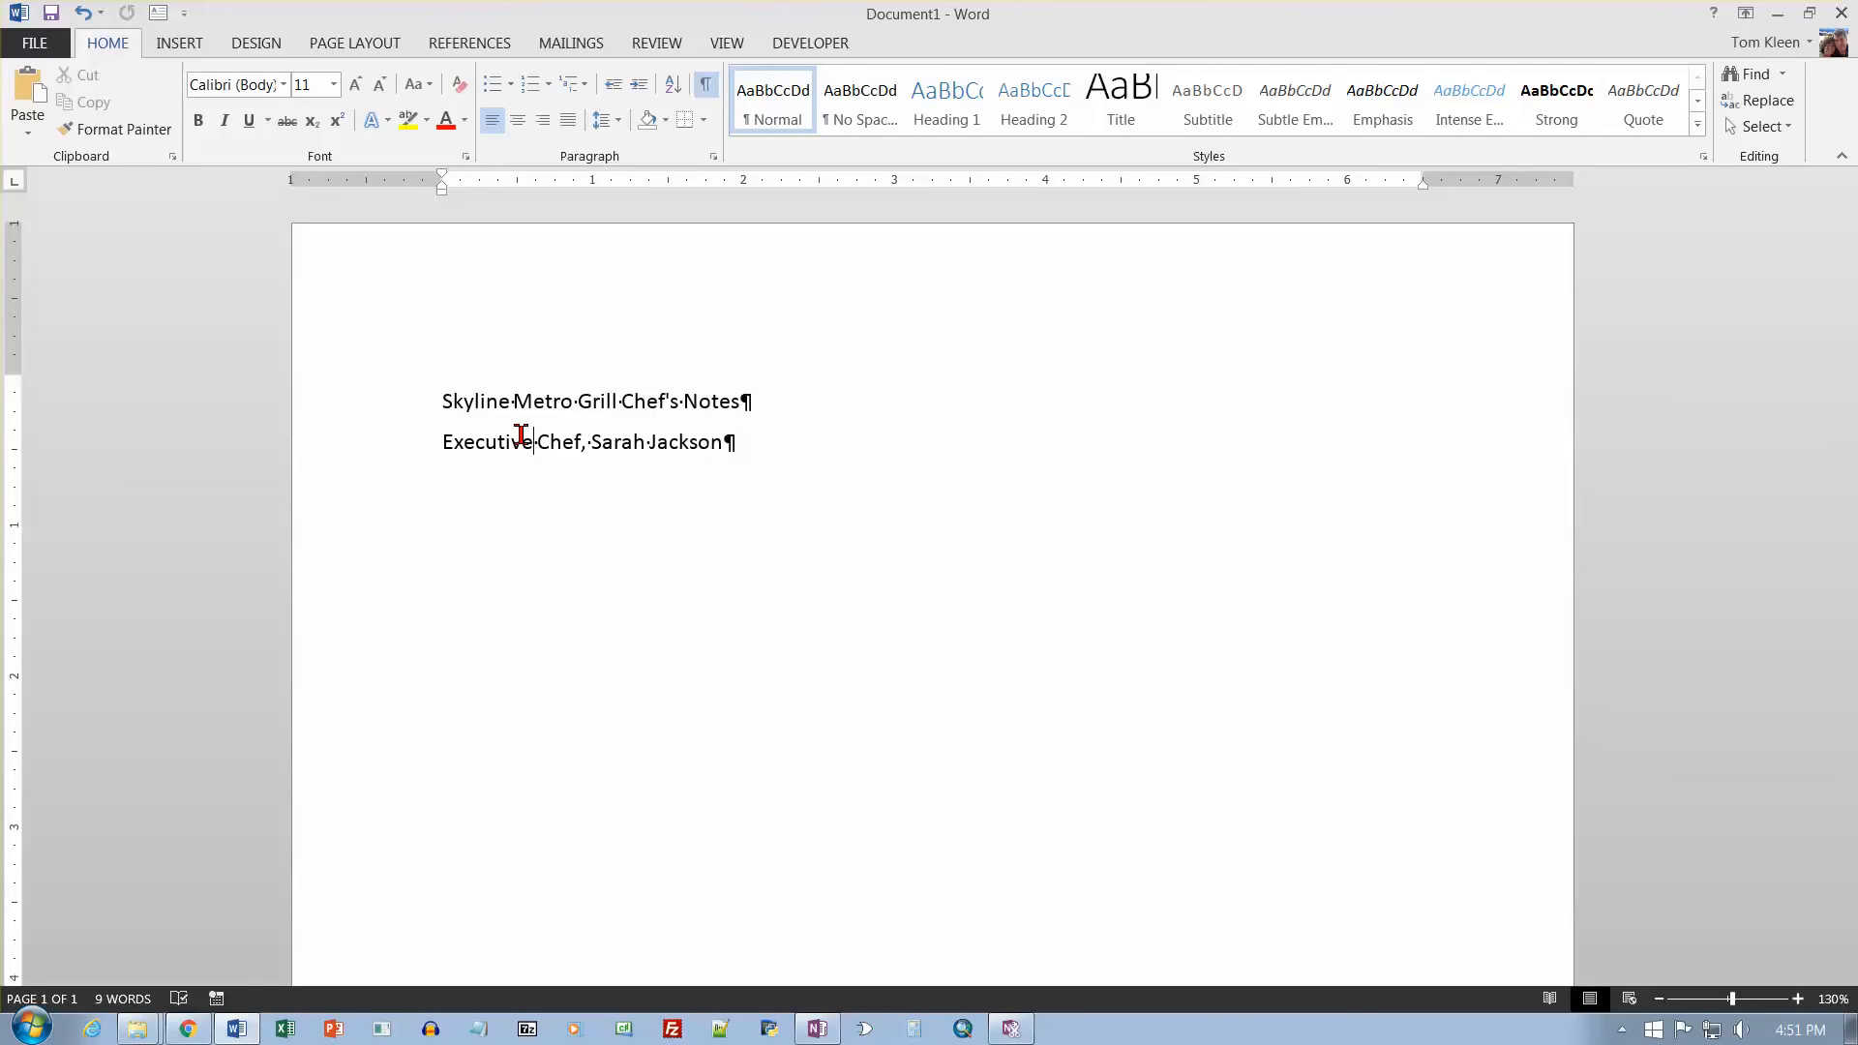
Set up a one-color gradient page fill in light gray from the third theme color column, with brightness moved close to Light.
{"action": "left_click", "coordinate": [267, 45]}
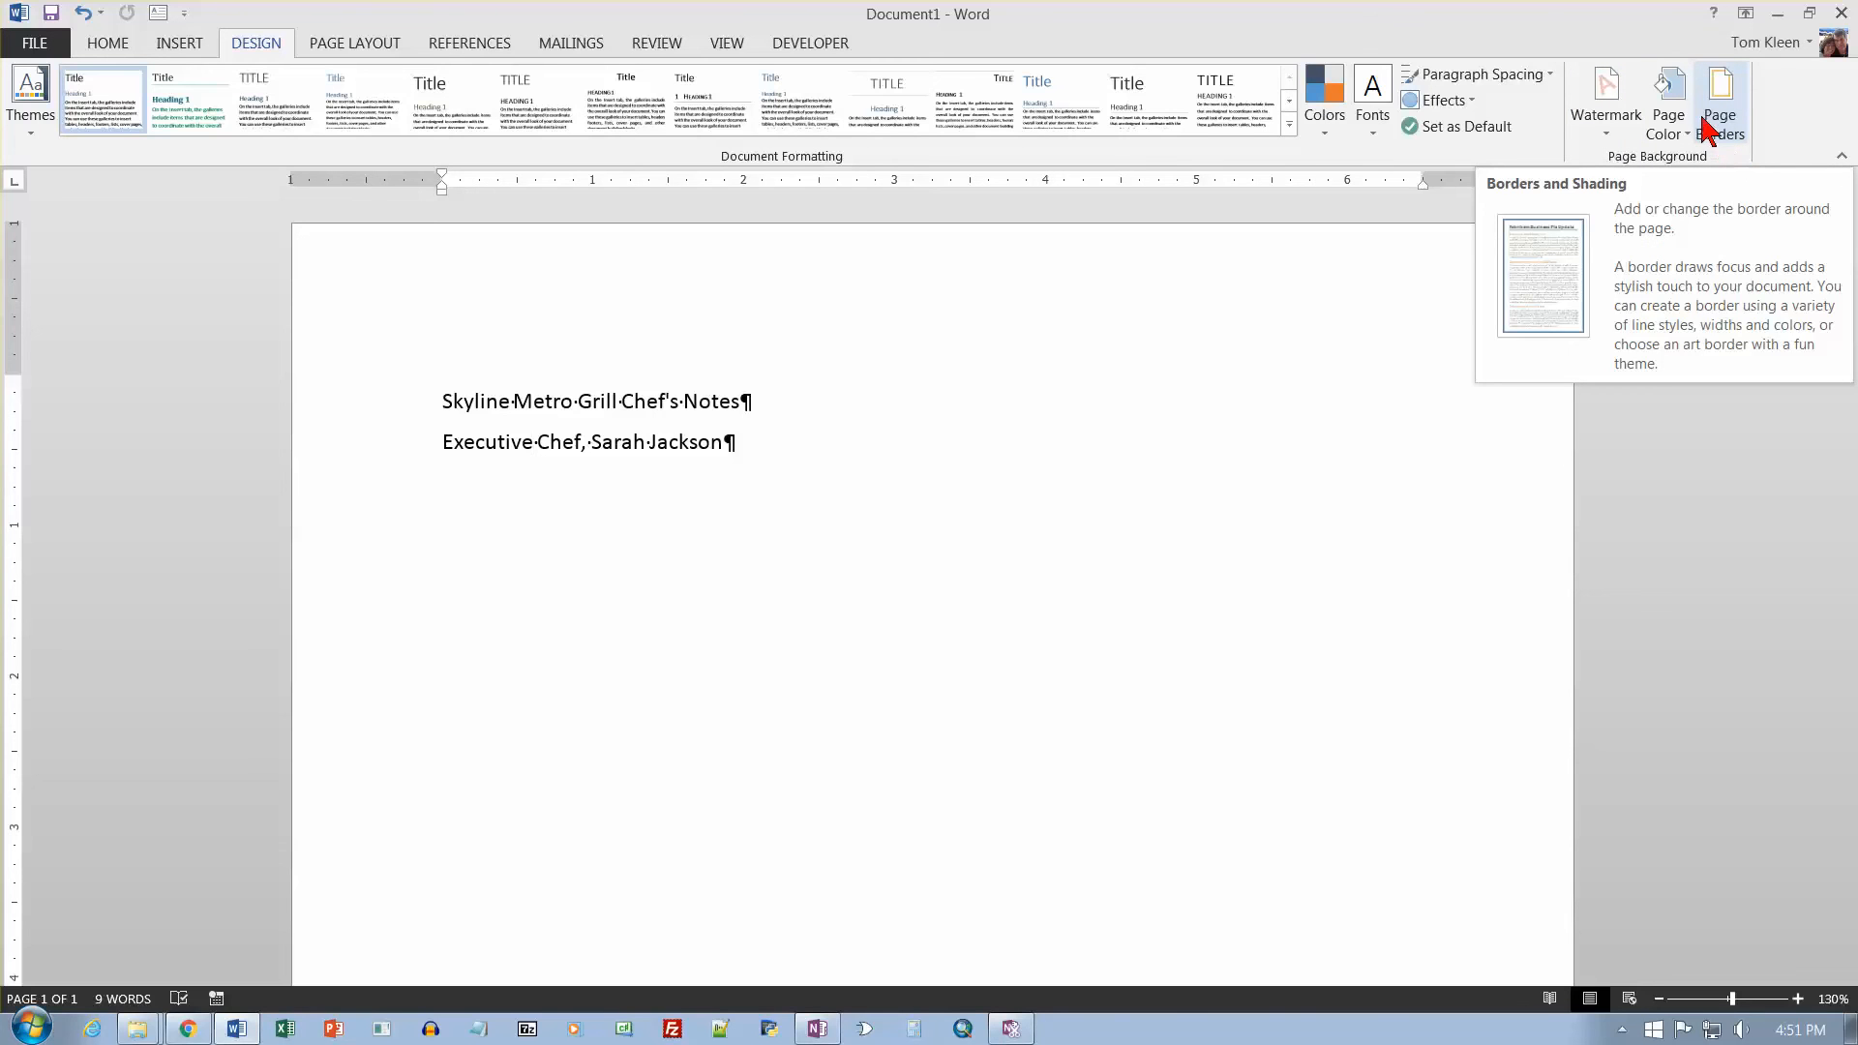
{"action": "left_click", "coordinate": [1724, 89]}
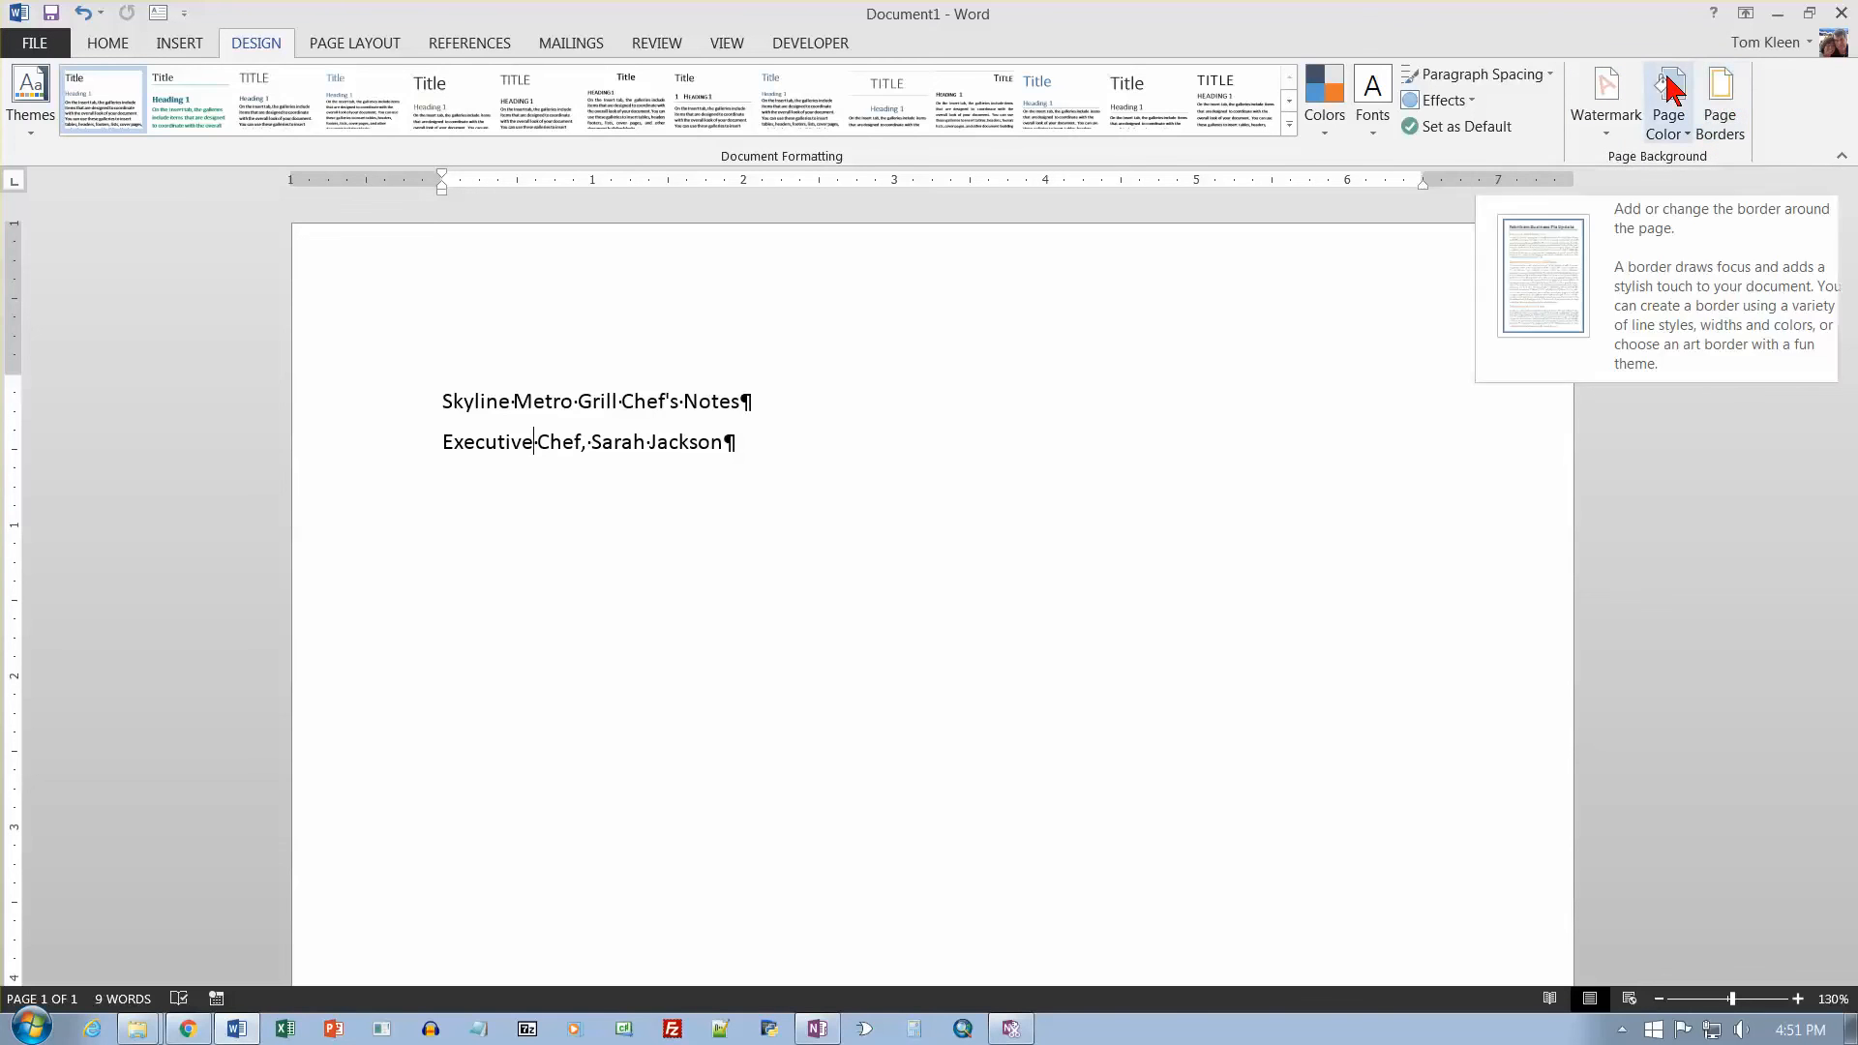
{"action": "left_click", "coordinate": [1680, 128]}
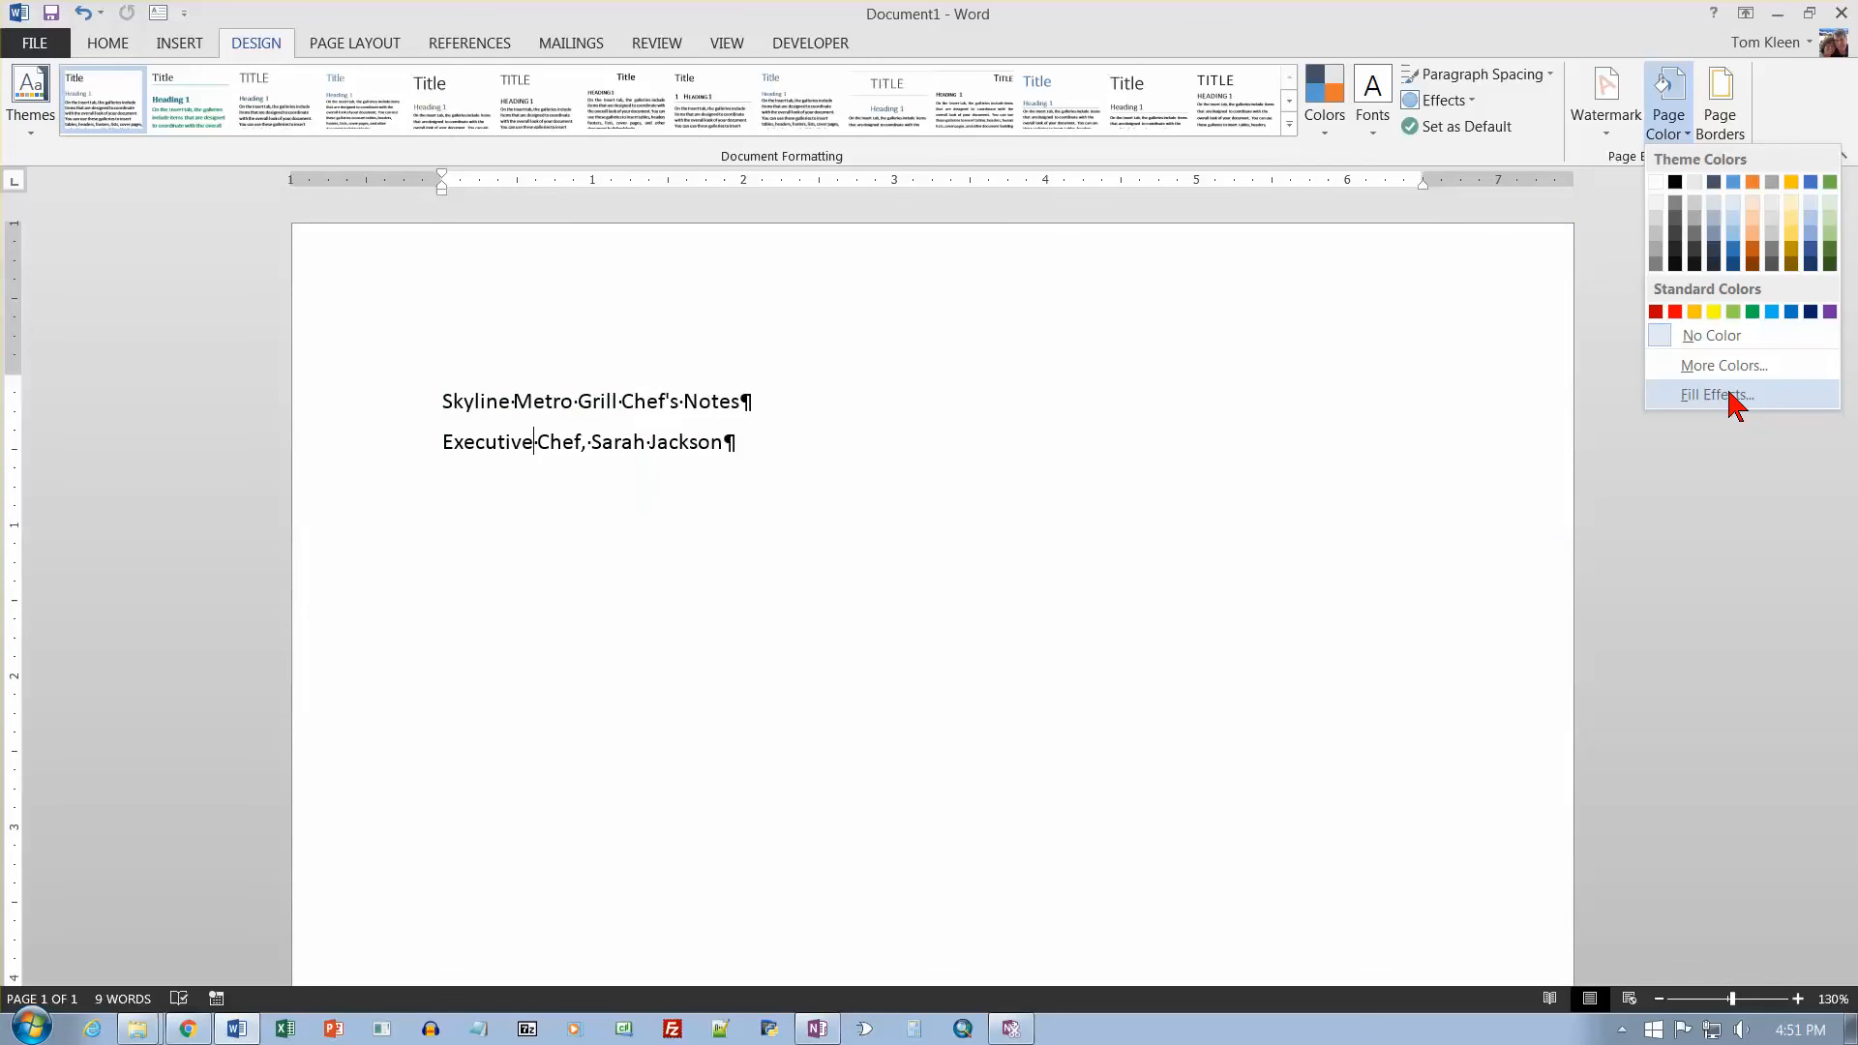
{"action": "left_click", "coordinate": [1731, 401]}
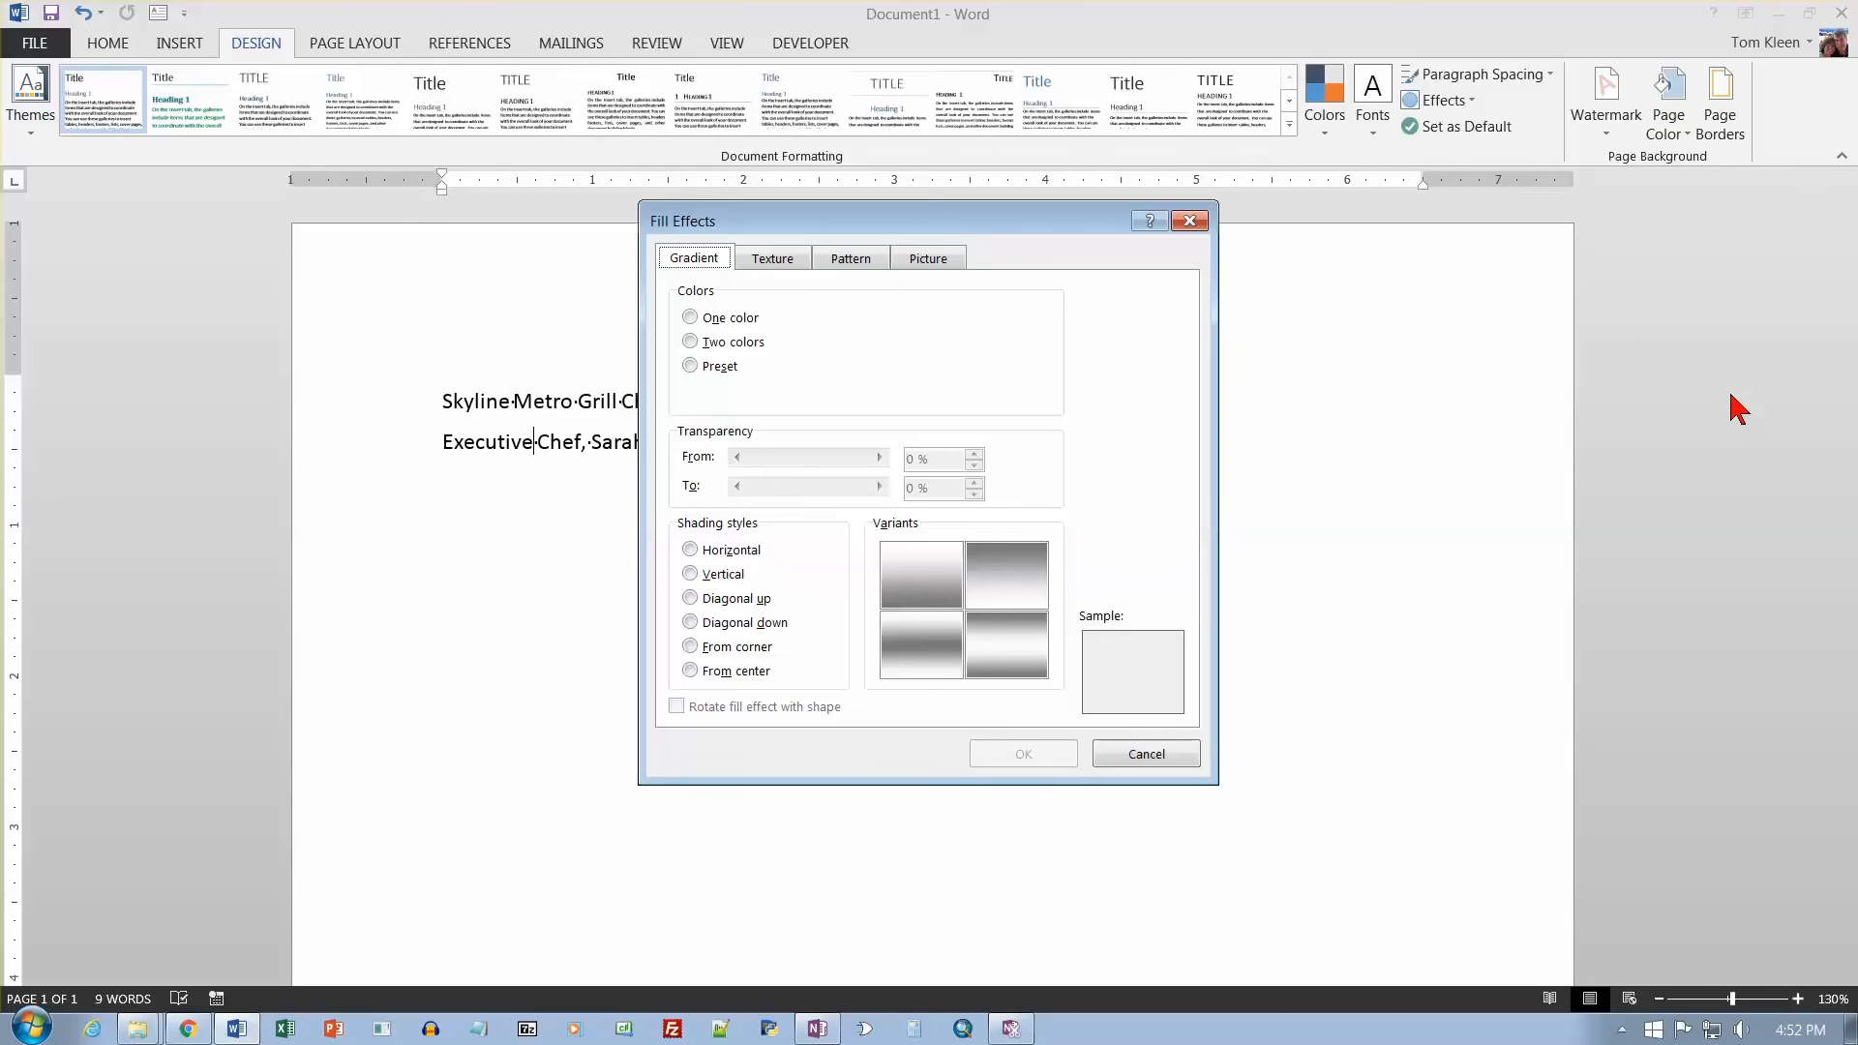
{"action": "left_click", "coordinate": [690, 319]}
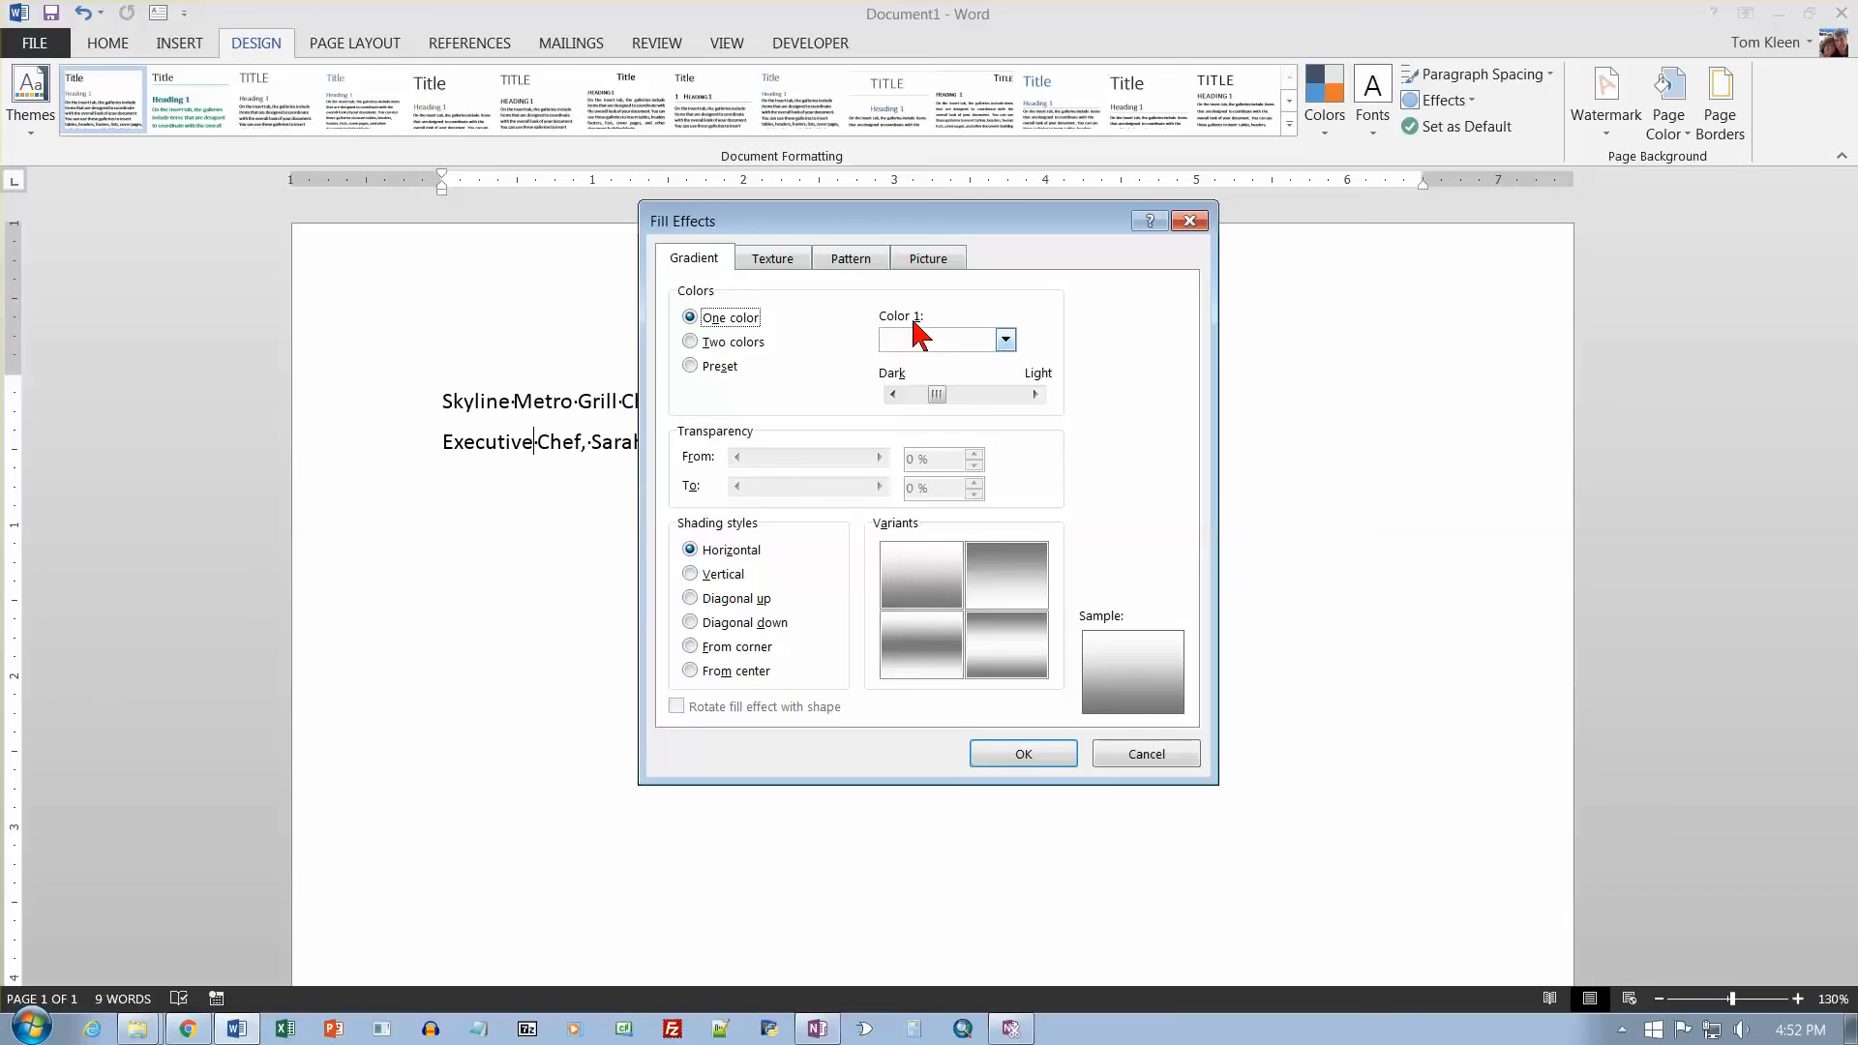
{"action": "left_click", "coordinate": [1007, 340]}
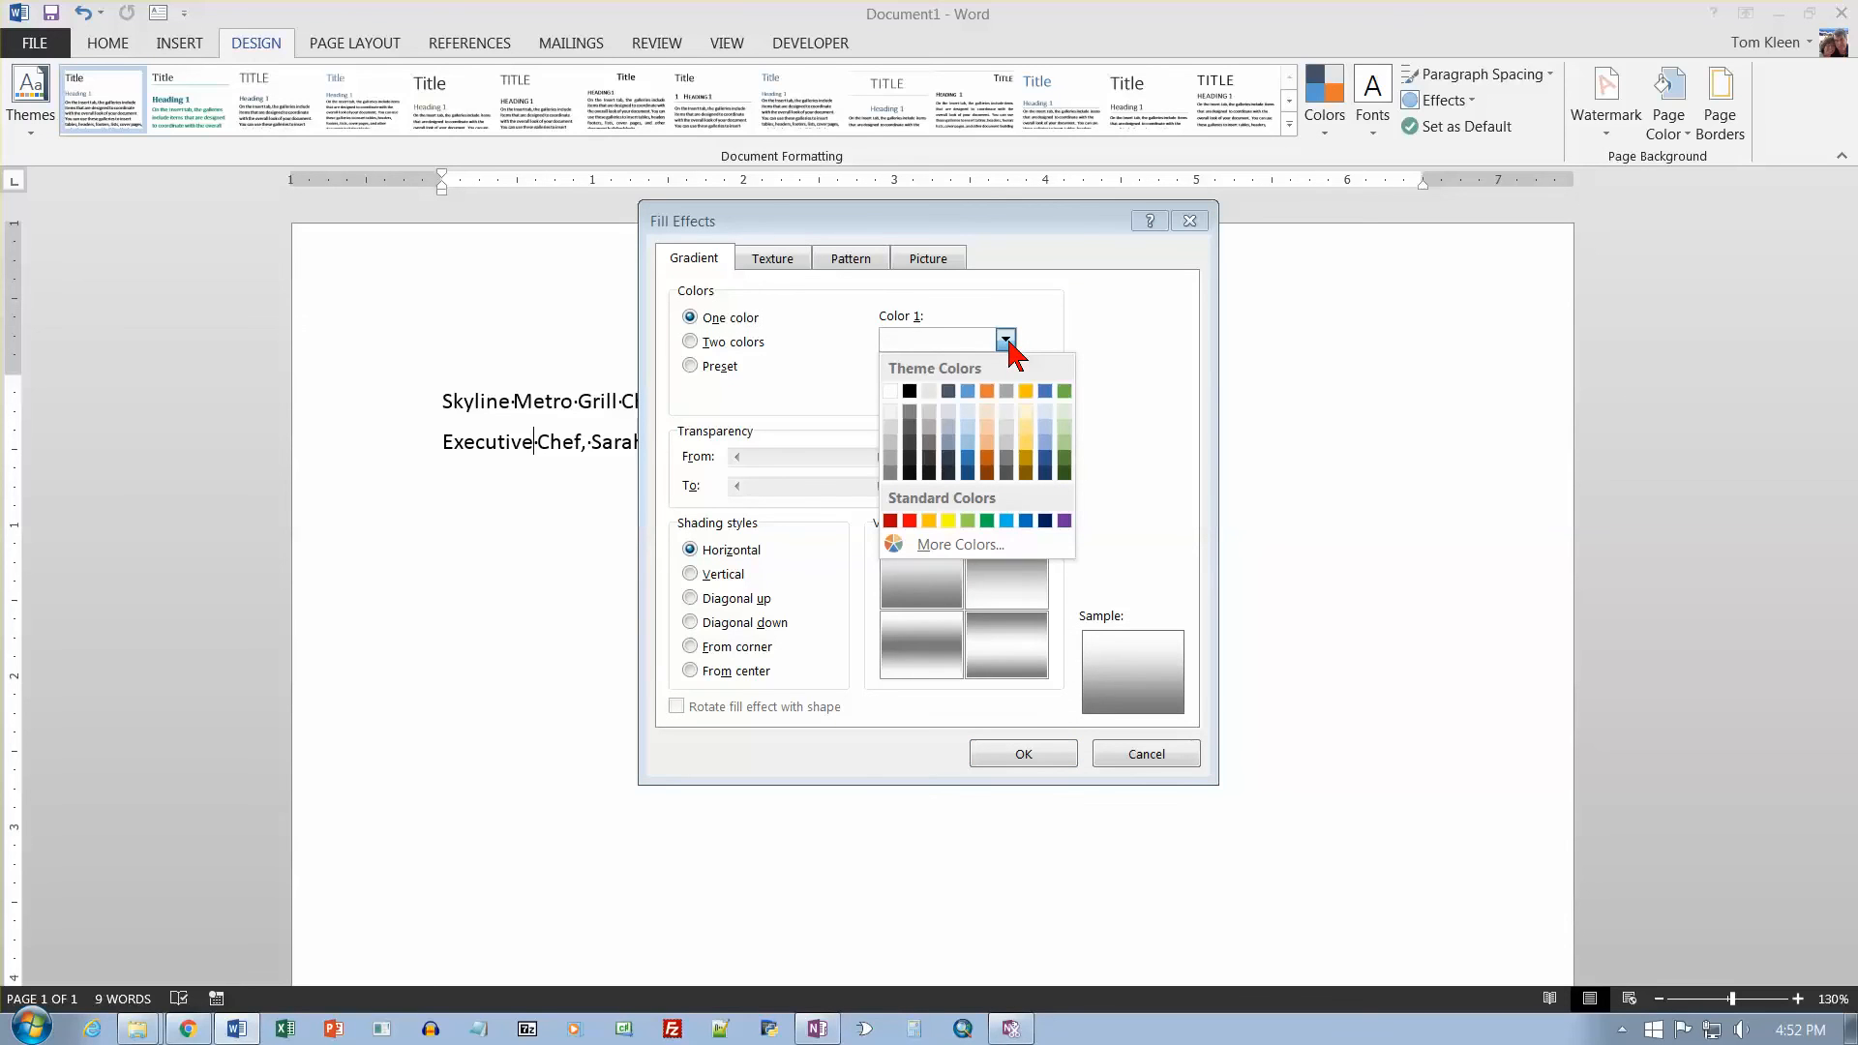
{"action": "left_click", "coordinate": [929, 420]}
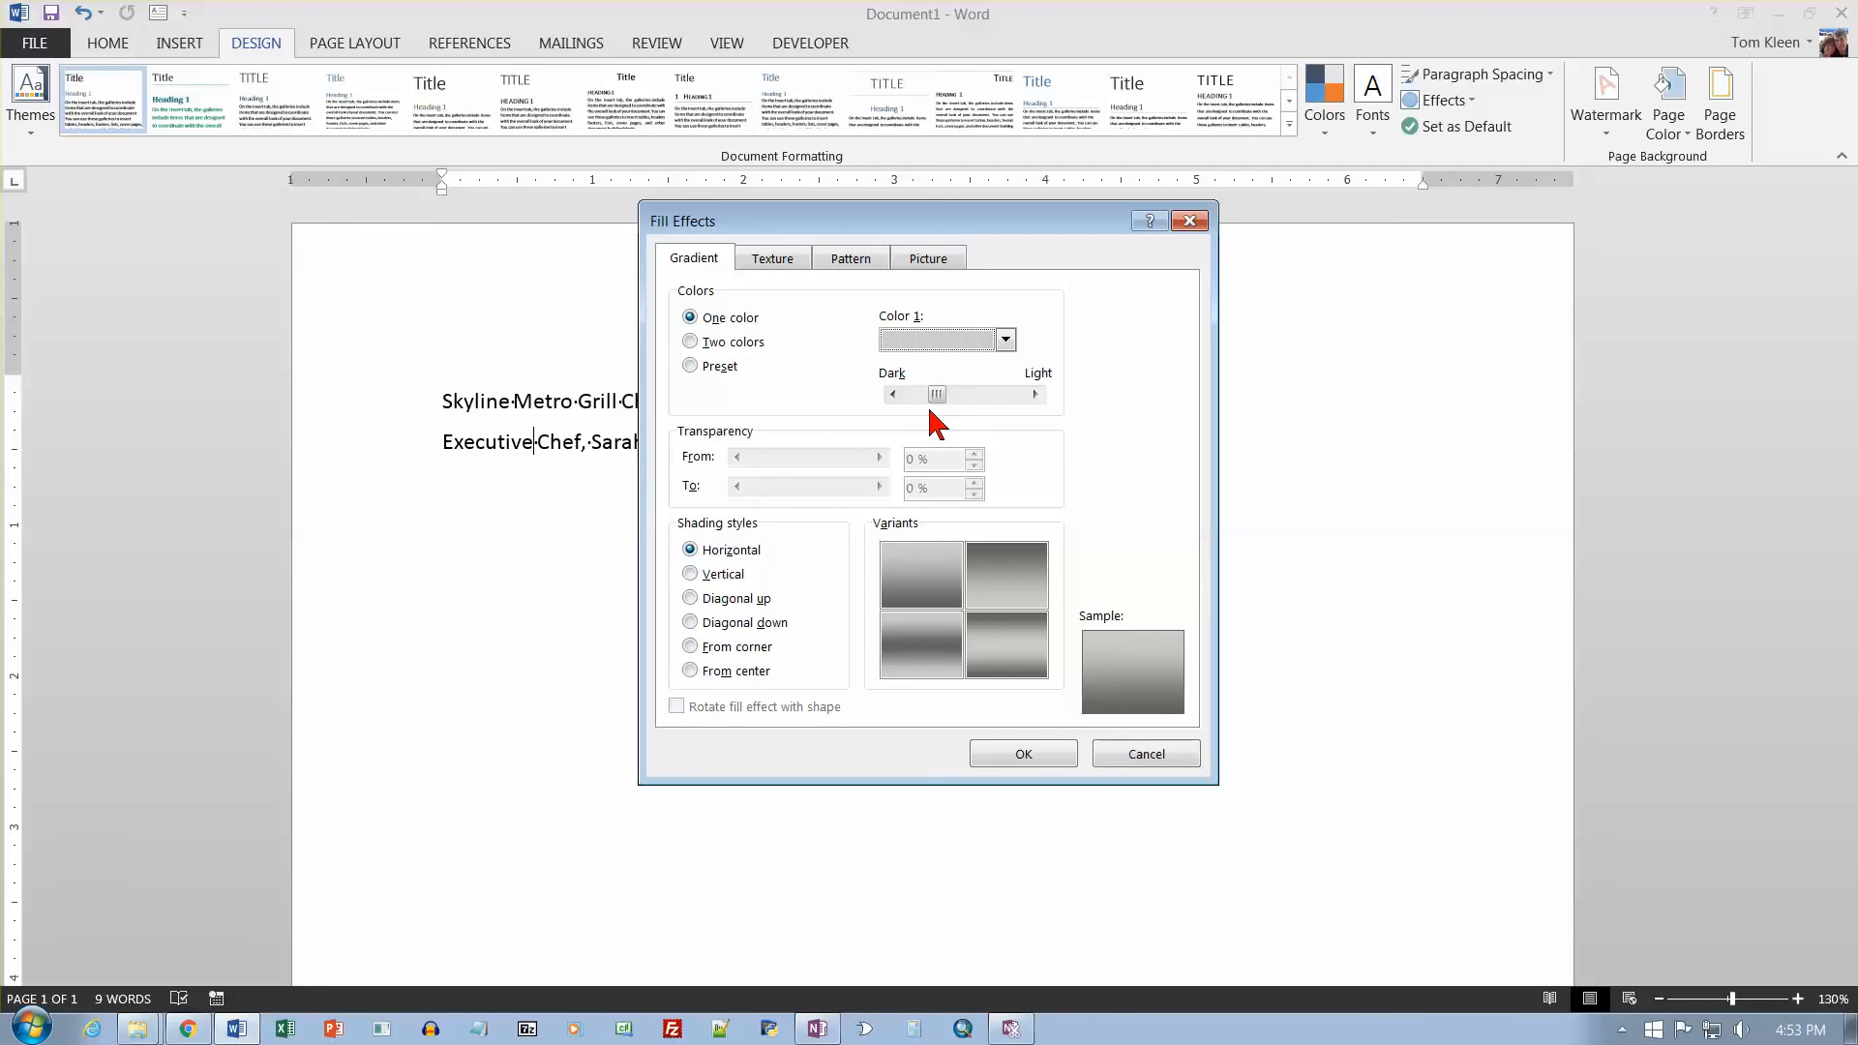
{"action": "left_click", "coordinate": [1006, 338]}
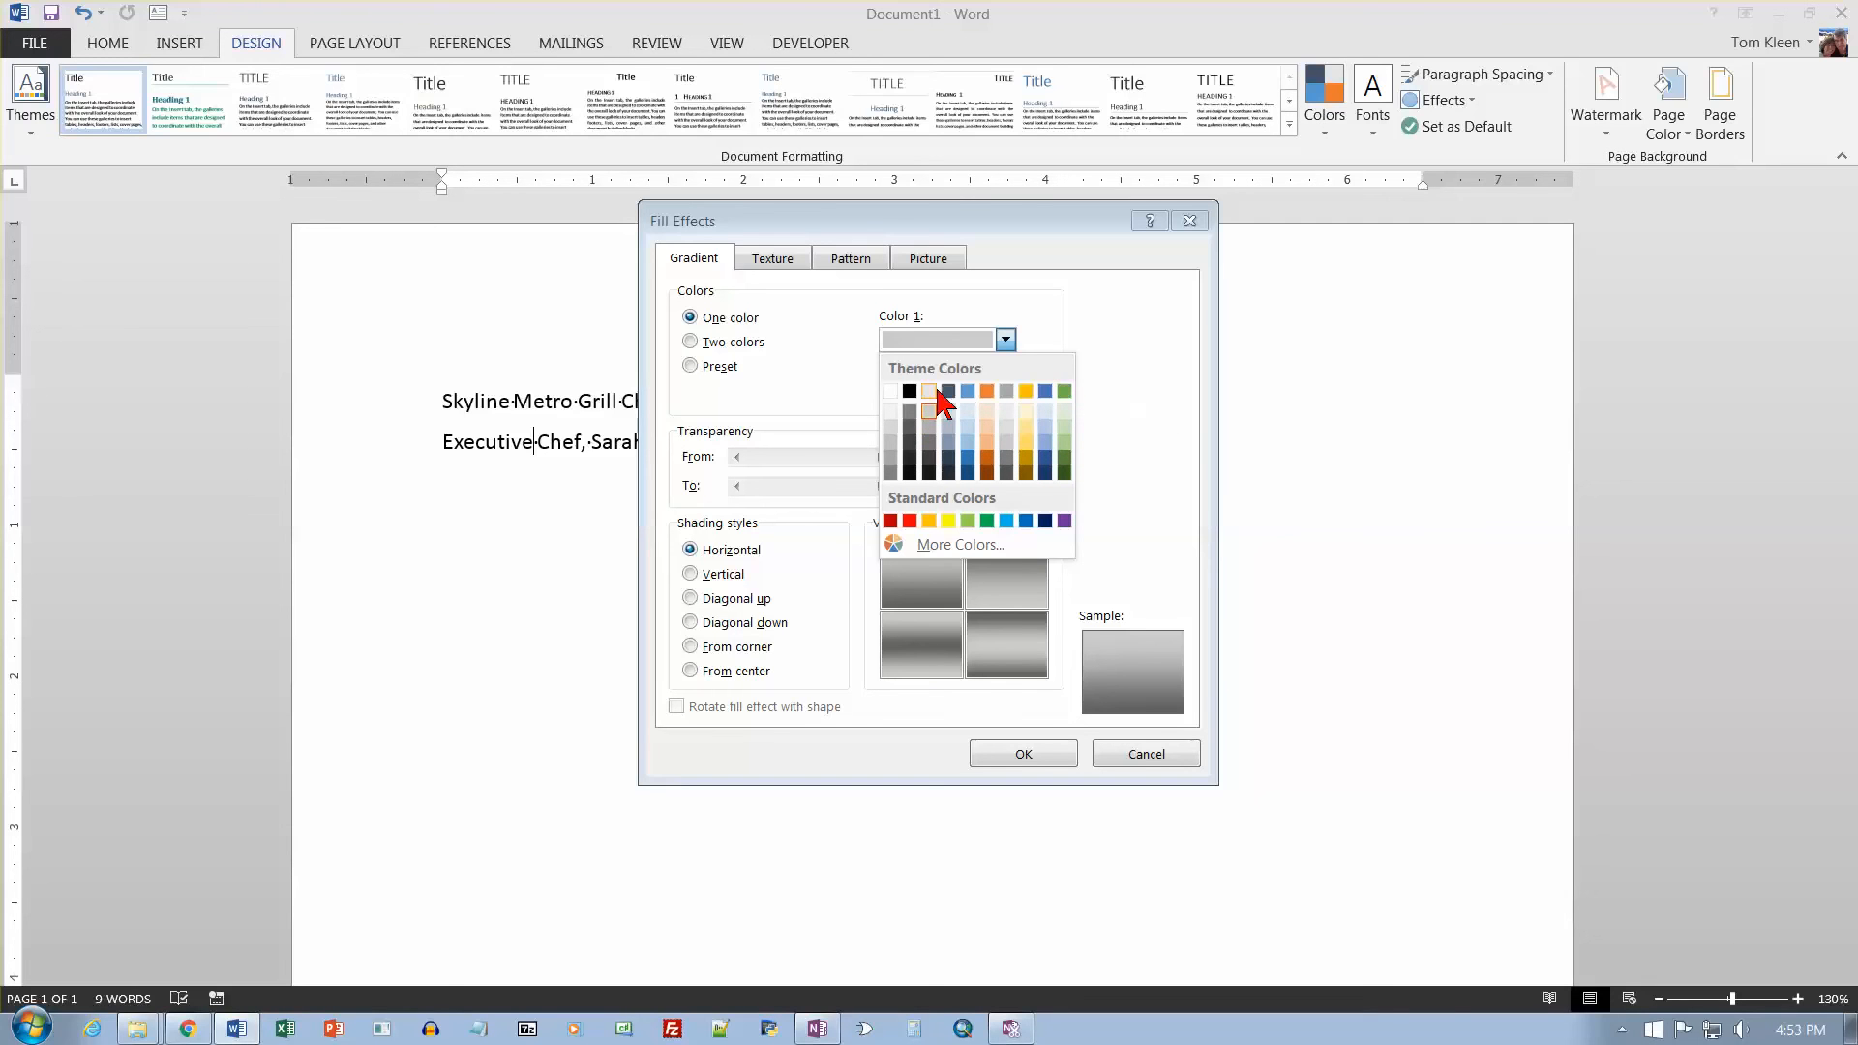
{"action": "left_click", "coordinate": [1105, 358]}
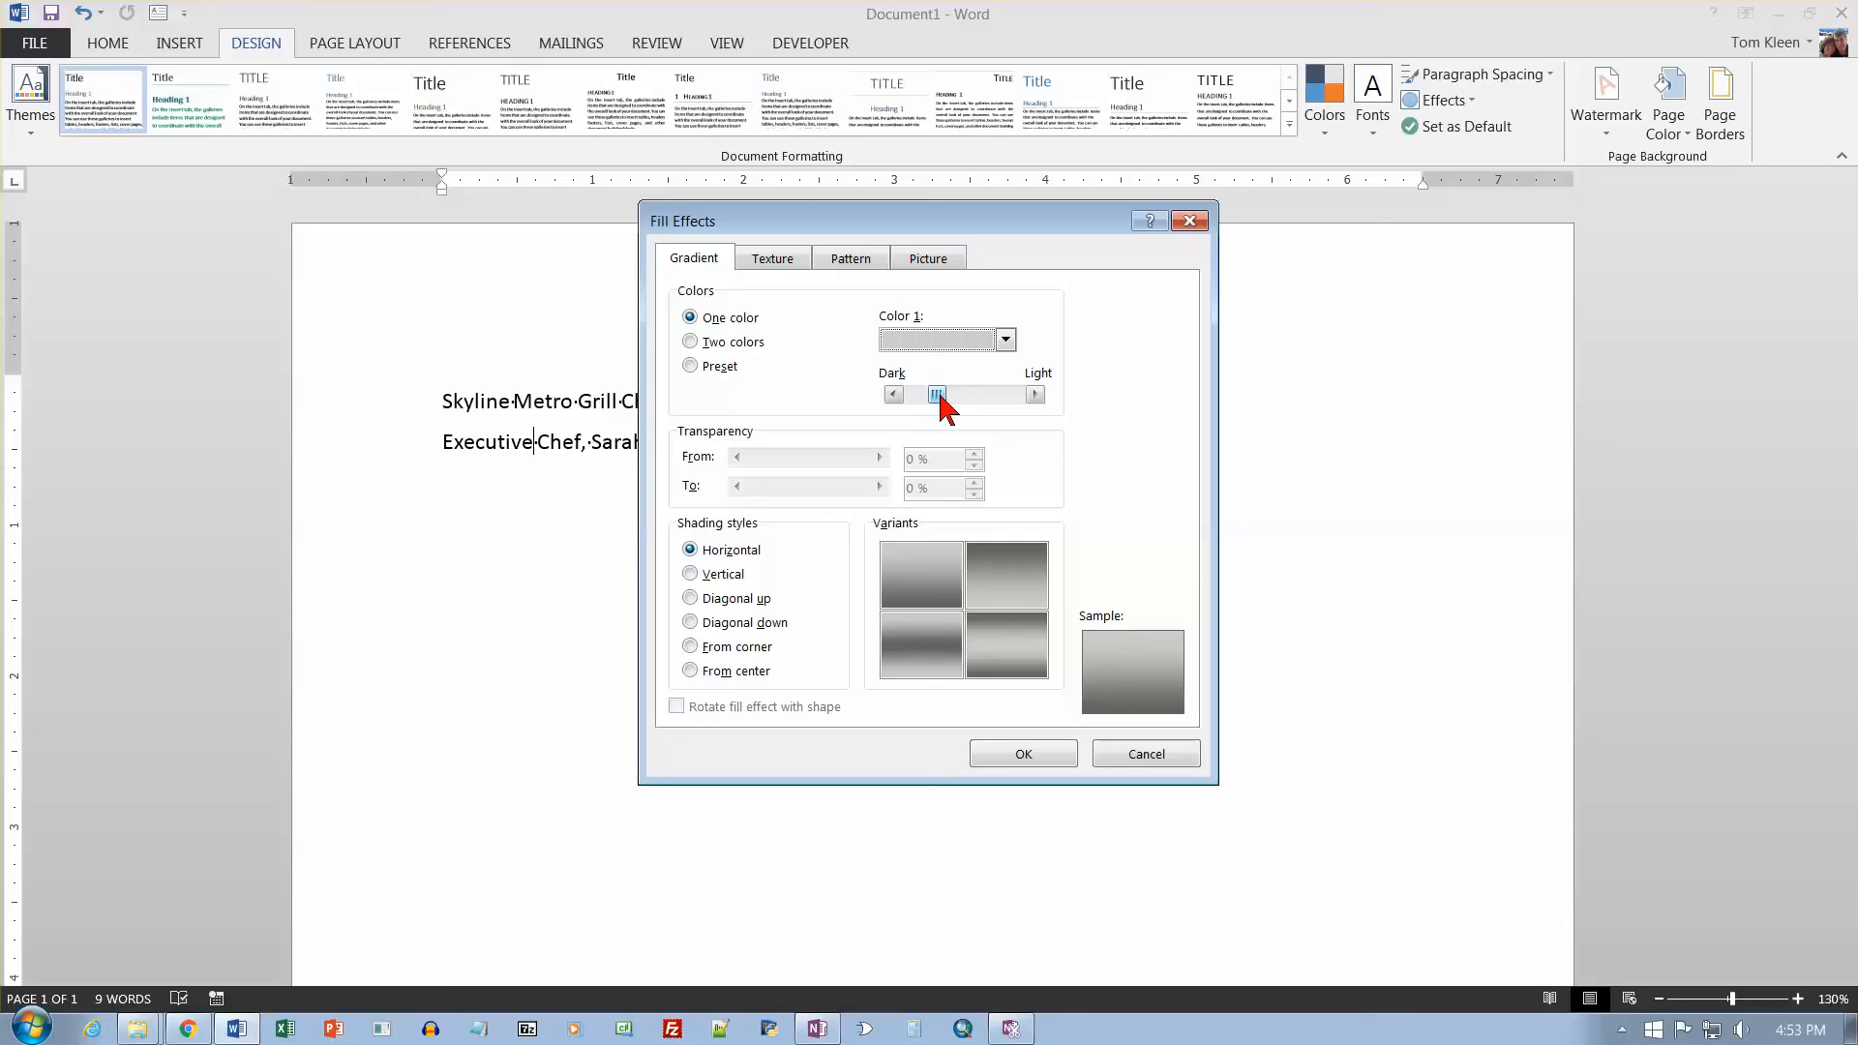
{"action": "left_click", "coordinate": [987, 397]}
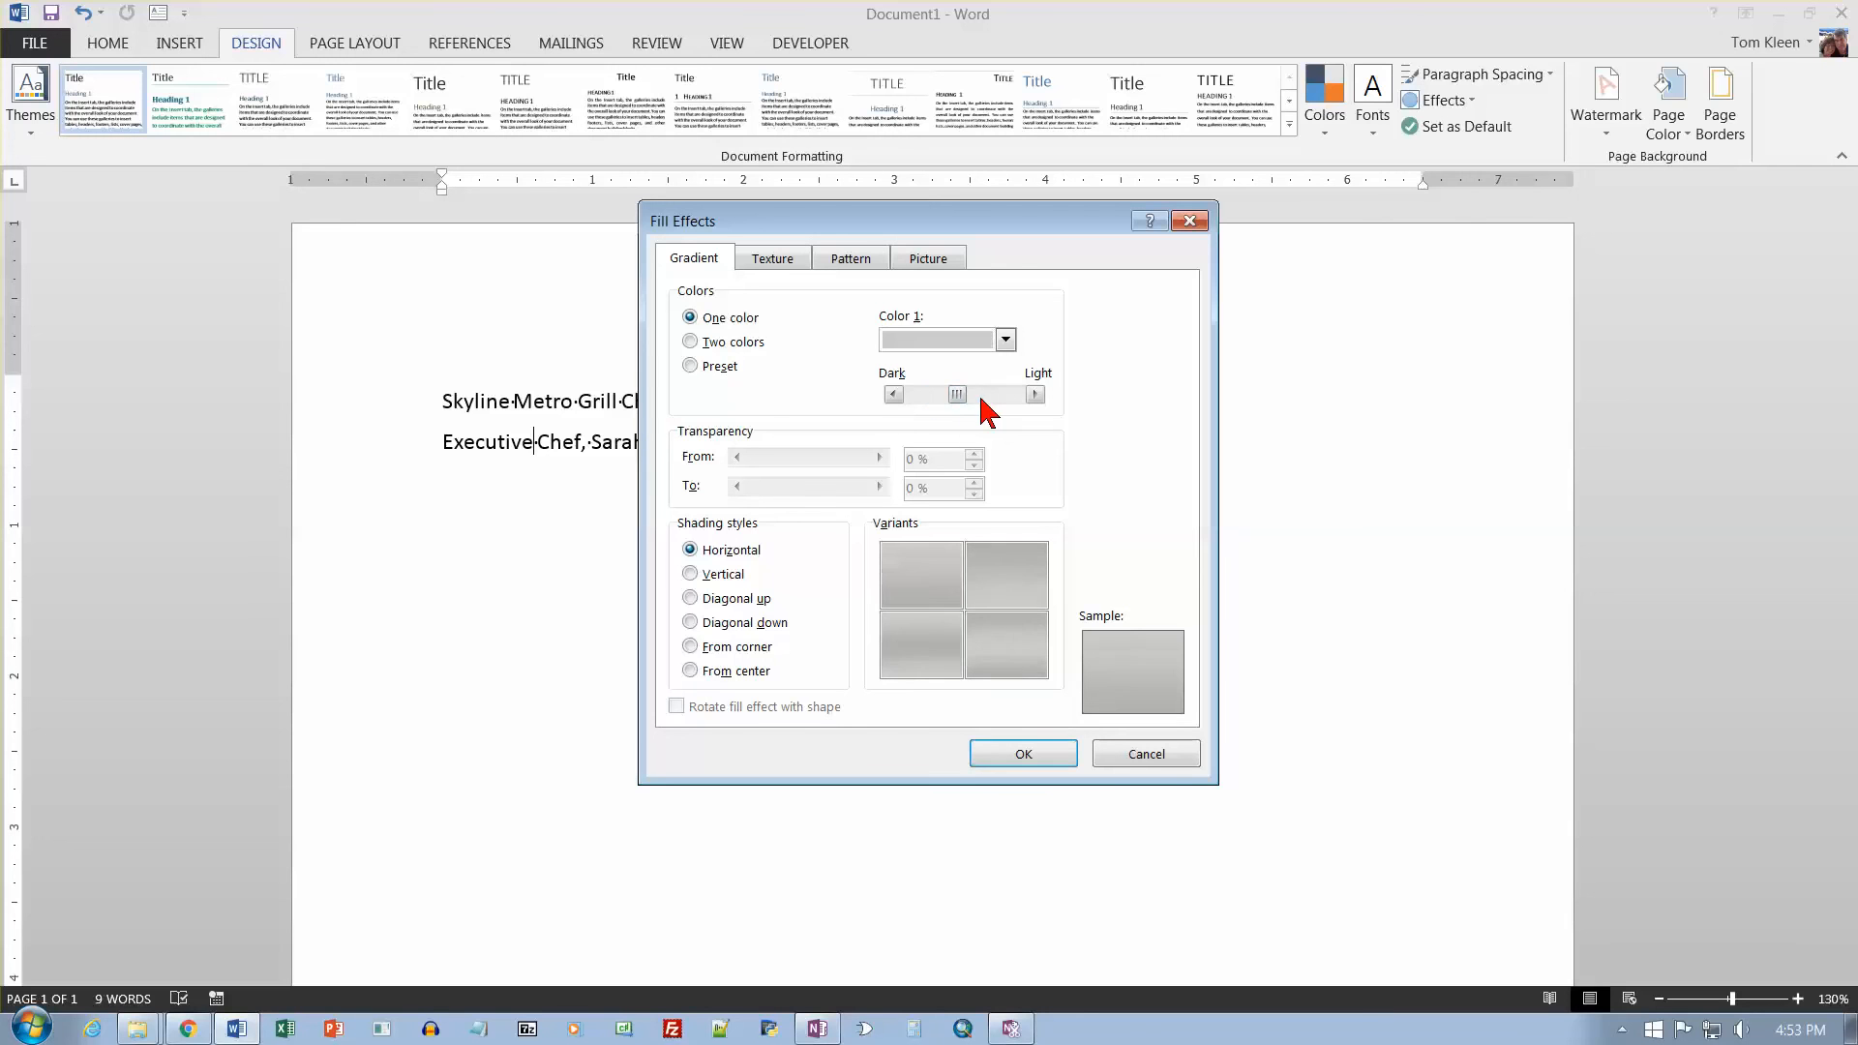
{"action": "left_click_drag", "start_coordinate": [964, 408], "coordinate": [1058, 414]}
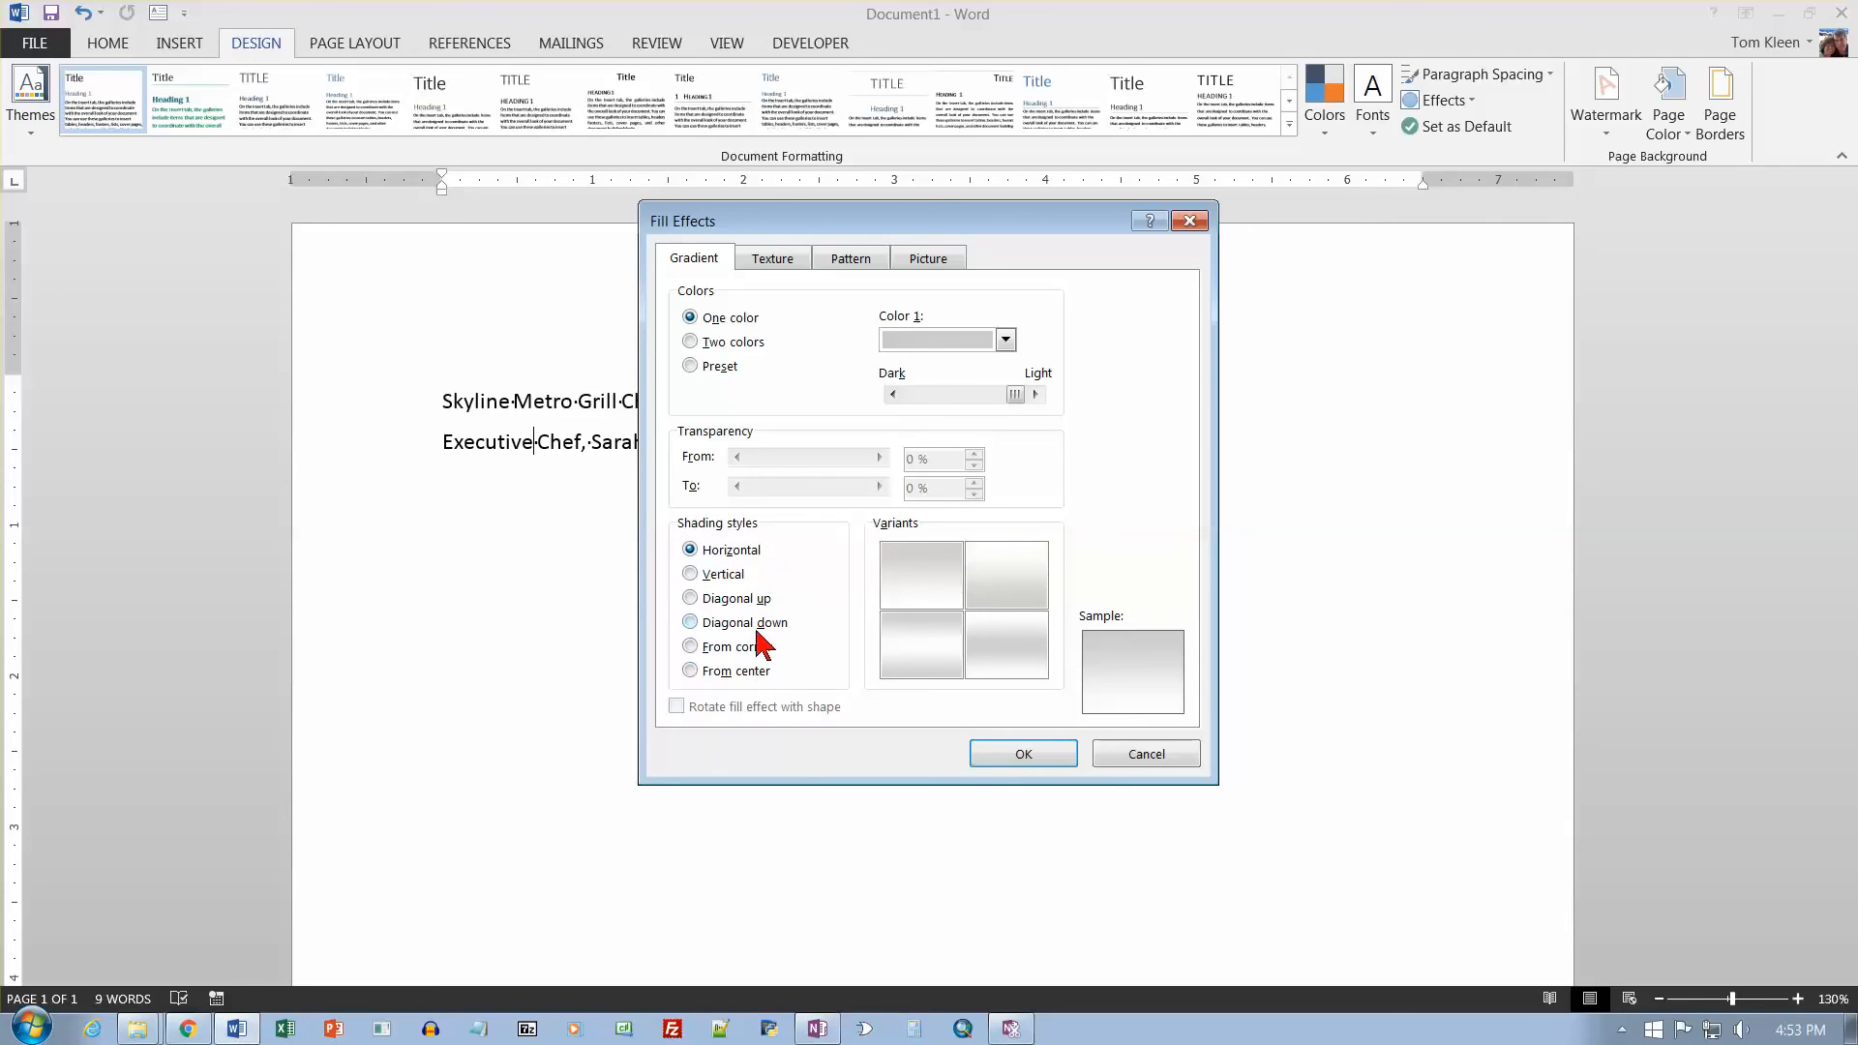
Set the gradient's shading style to Diagonal down with the upper-right variant and apply the fill to the page.
{"action": "left_click", "coordinate": [692, 623]}
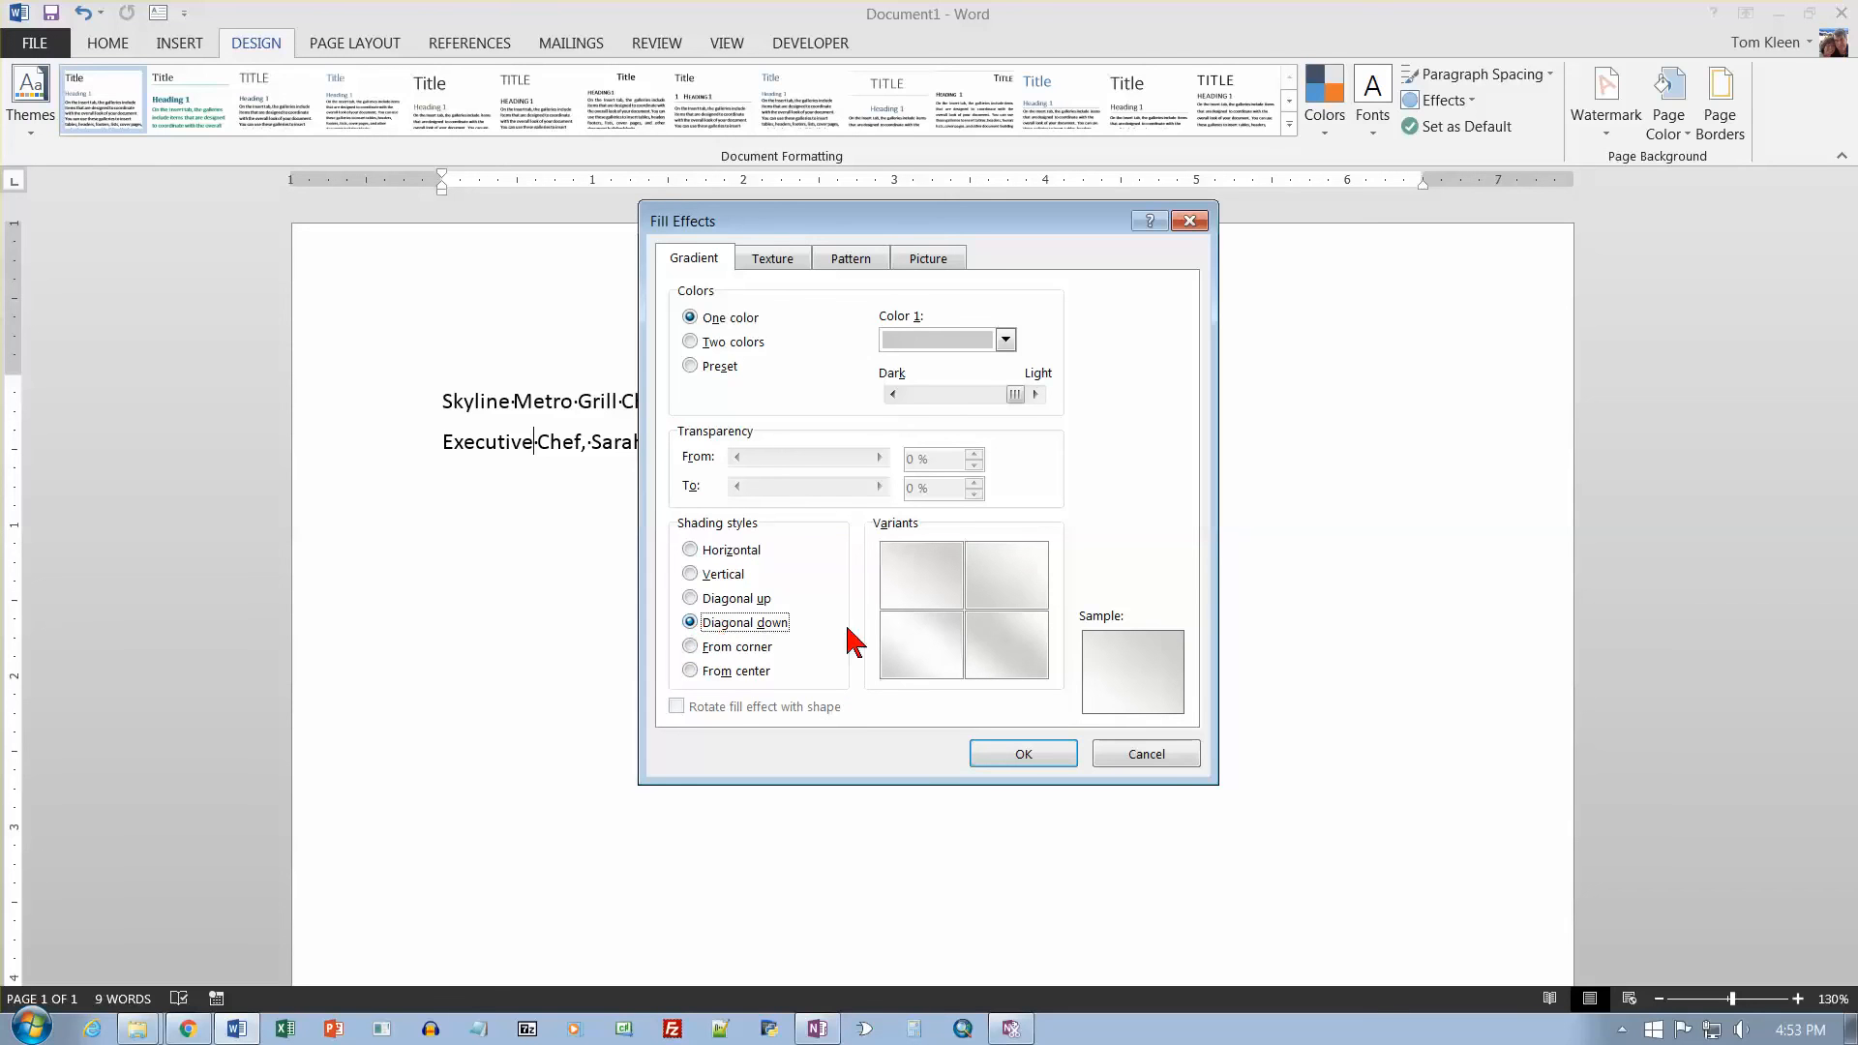
{"action": "left_click", "coordinate": [1013, 573]}
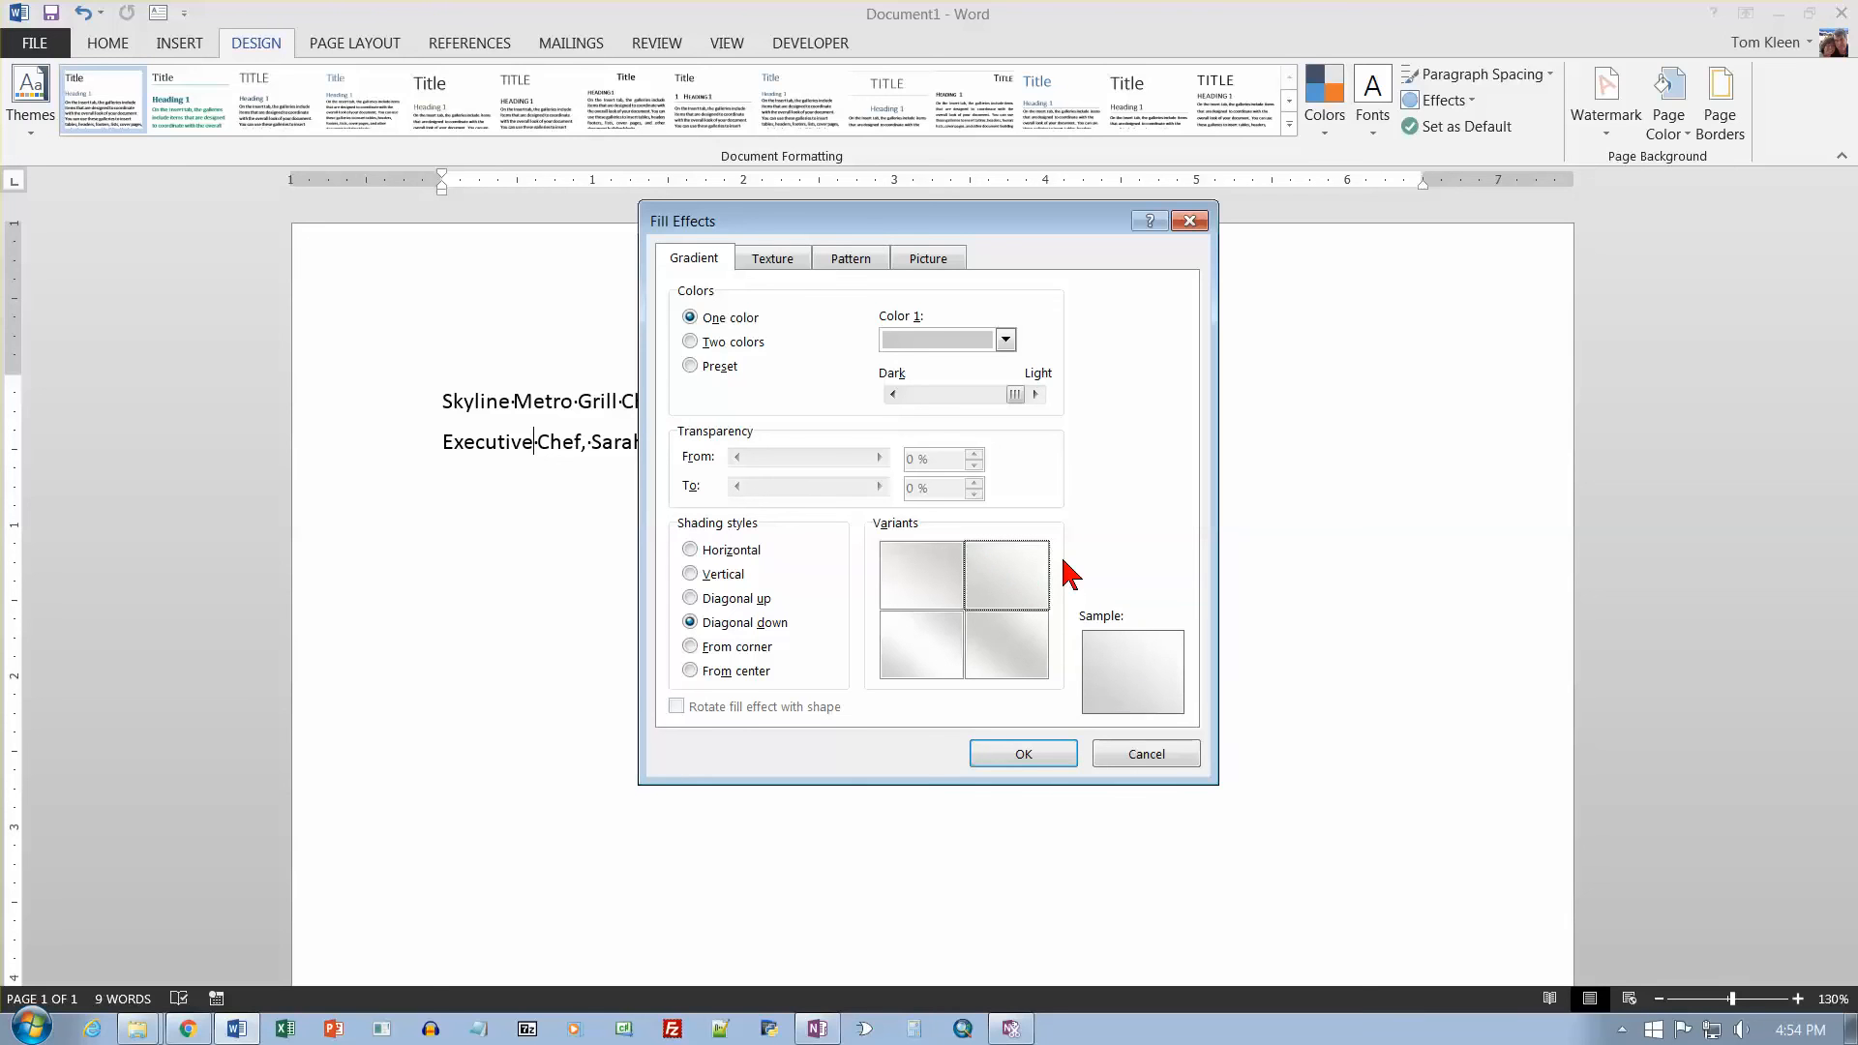
{"action": "left_click", "coordinate": [1045, 761]}
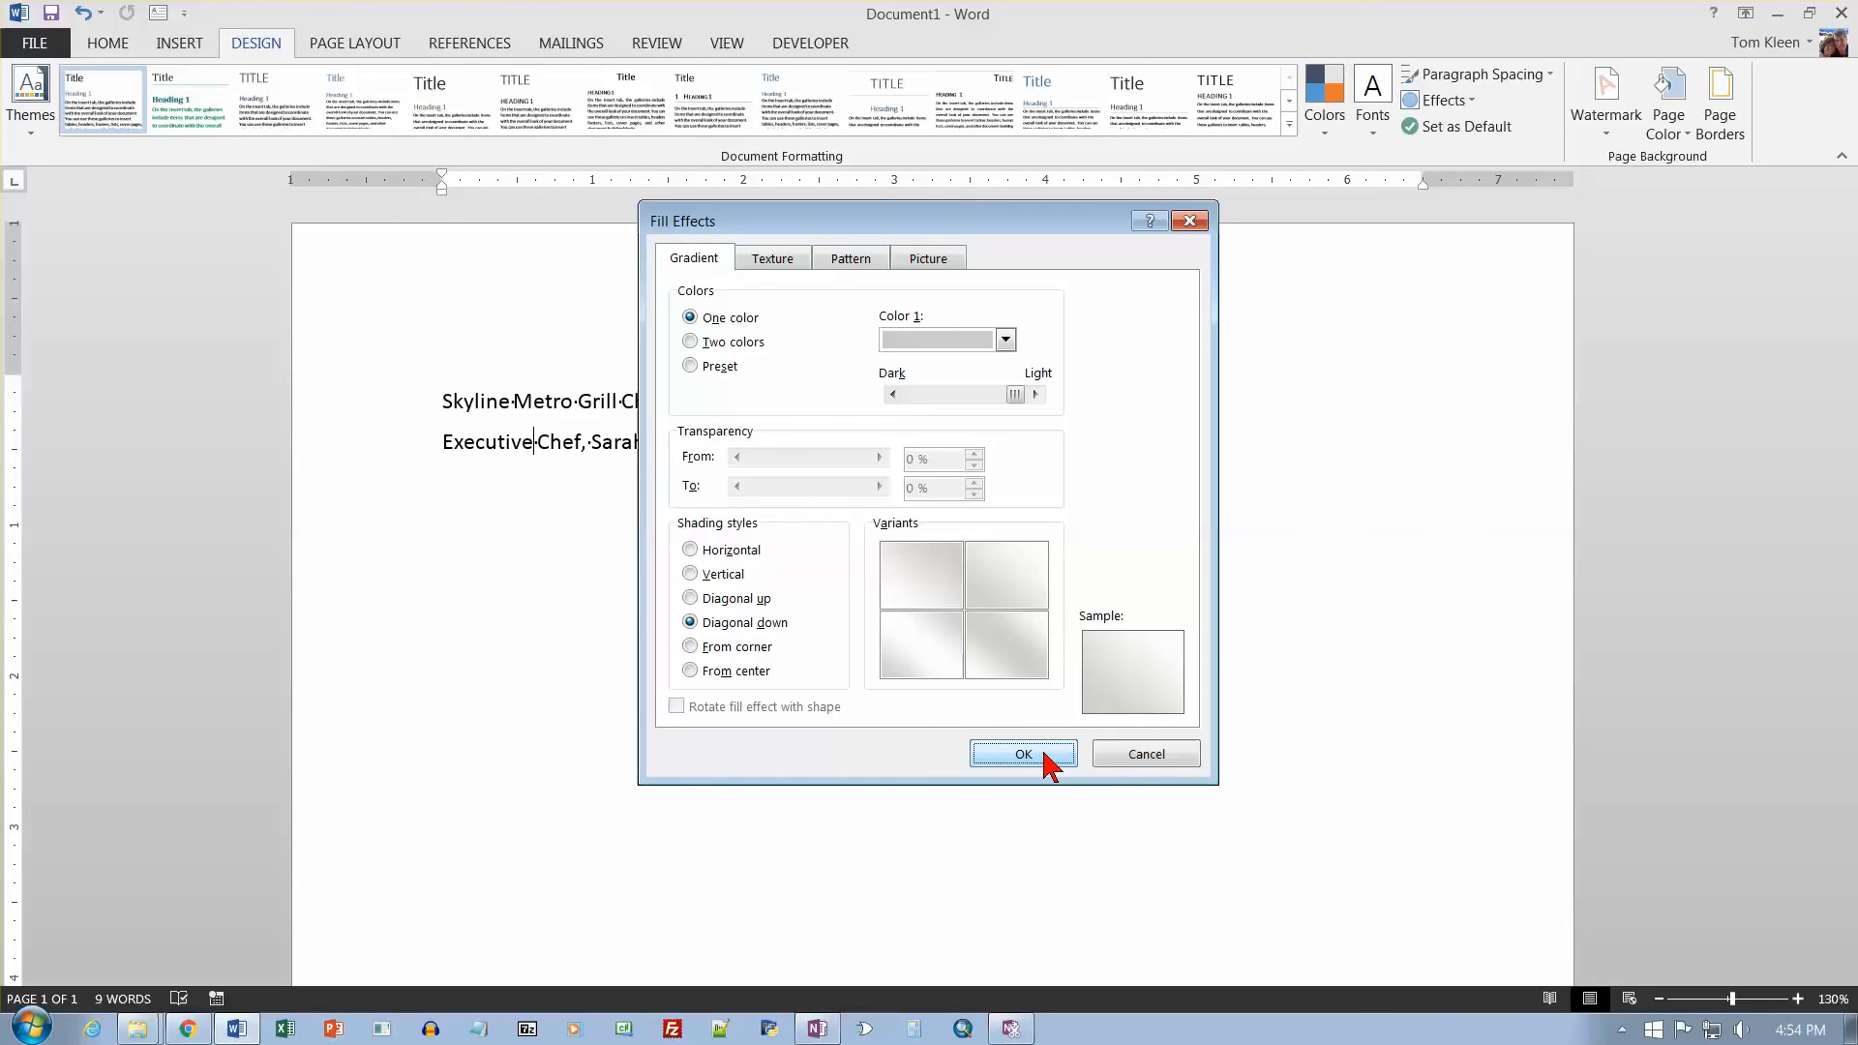
{"action": "left_click", "coordinate": [1045, 760]}
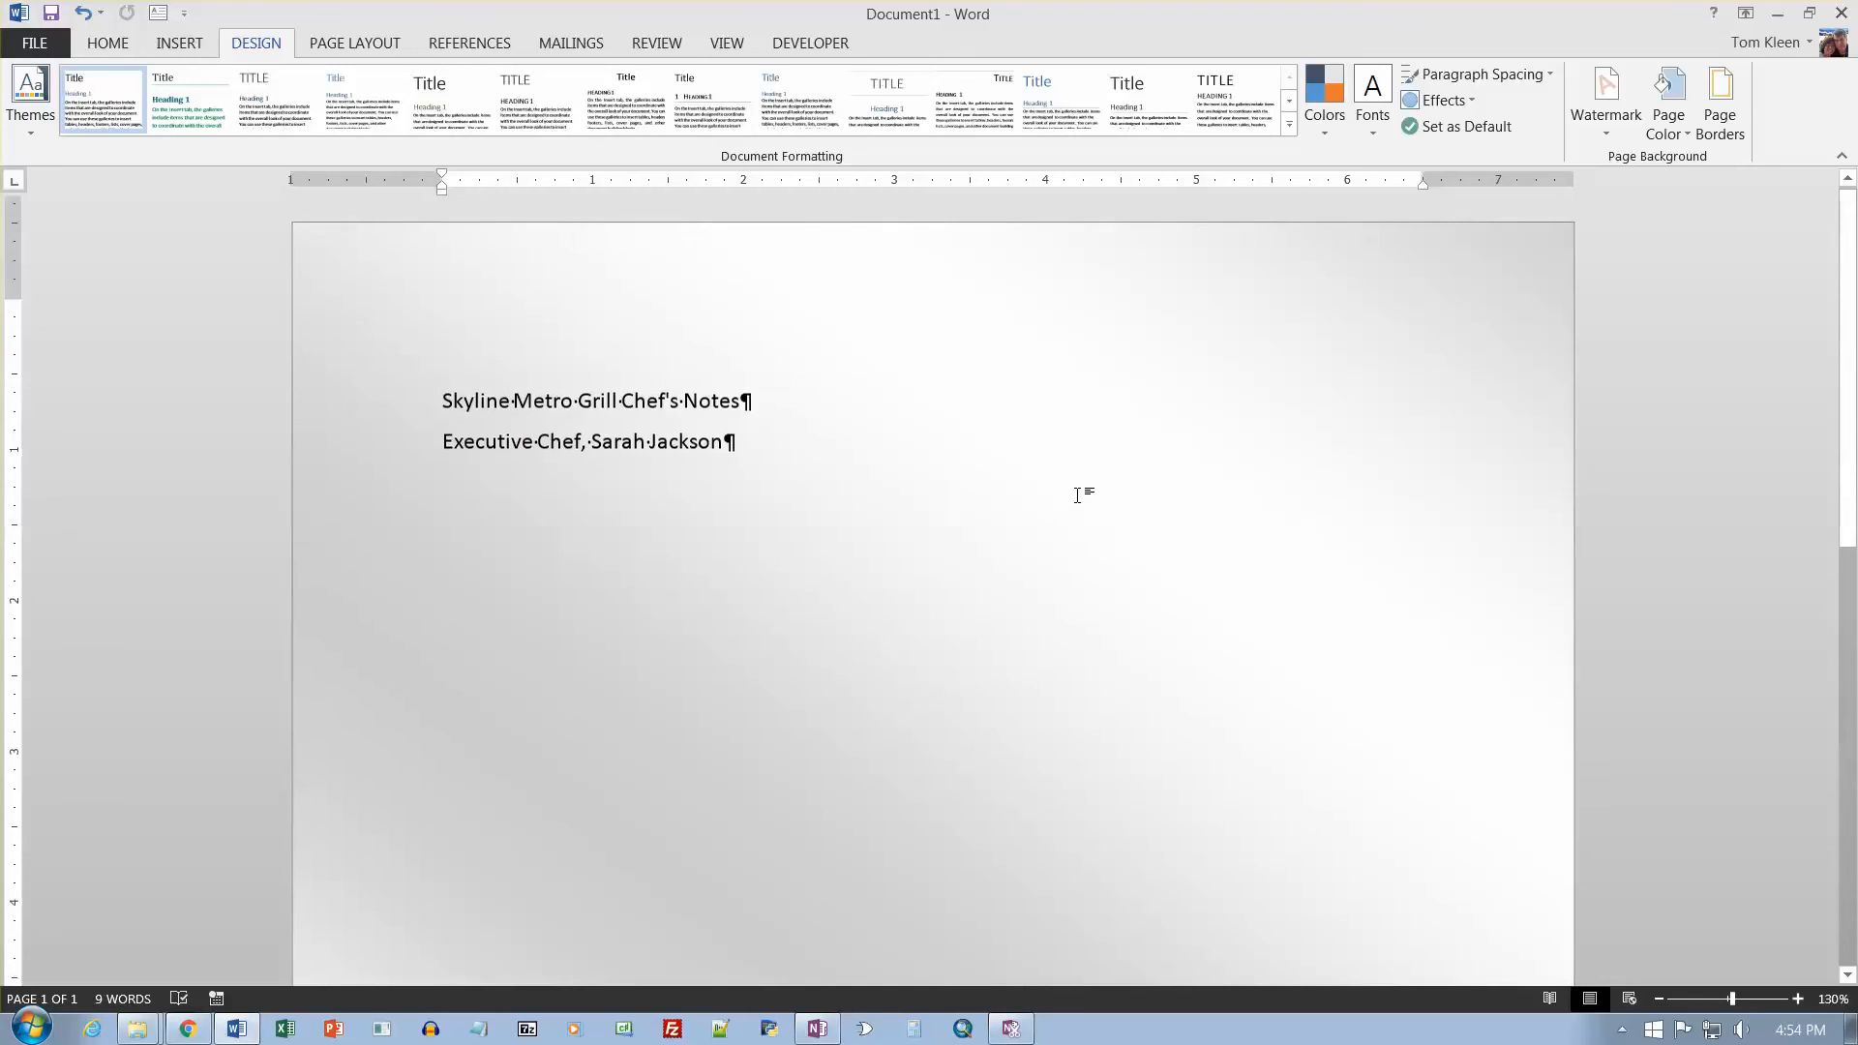
Apply the Title style to both text lines and center them.
{"action": "scroll", "coordinate": [1082, 493], "scroll_direction": "down", "scroll_amount": 10}
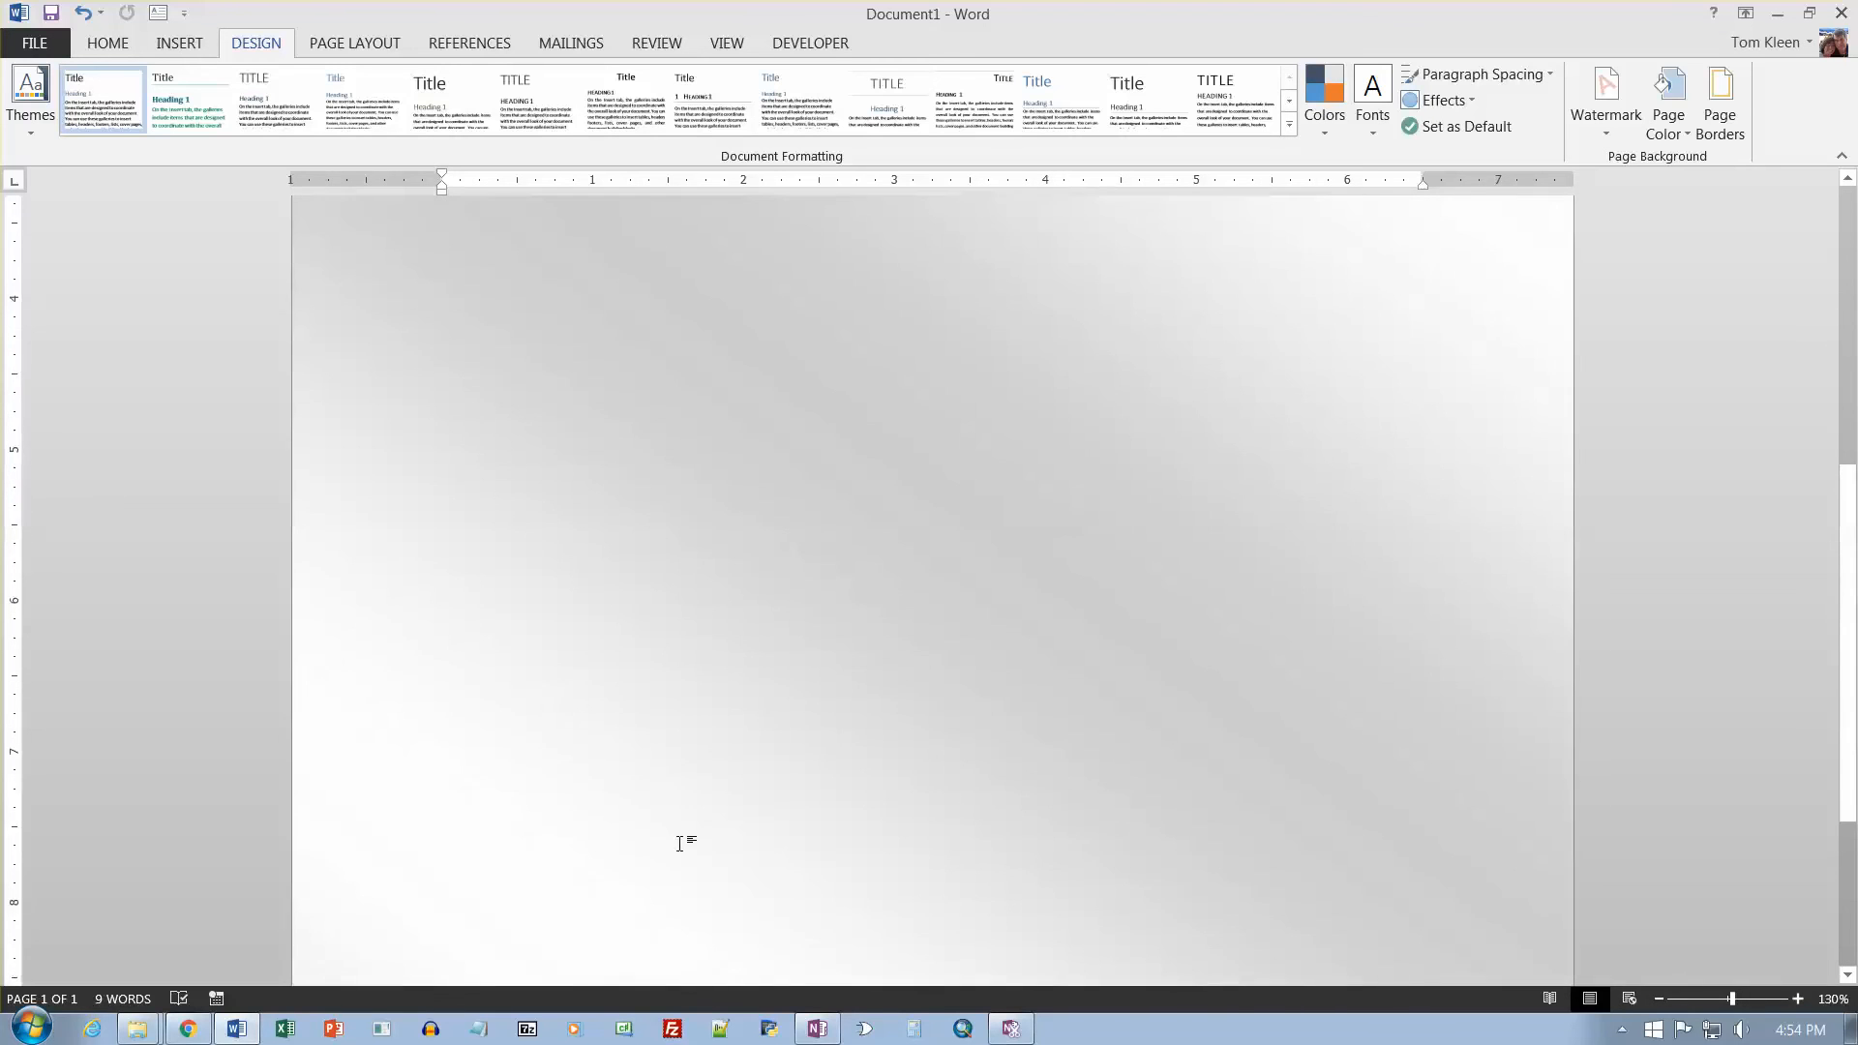
{"action": "scroll", "coordinate": [692, 829], "scroll_direction": "up", "scroll_amount": 7}
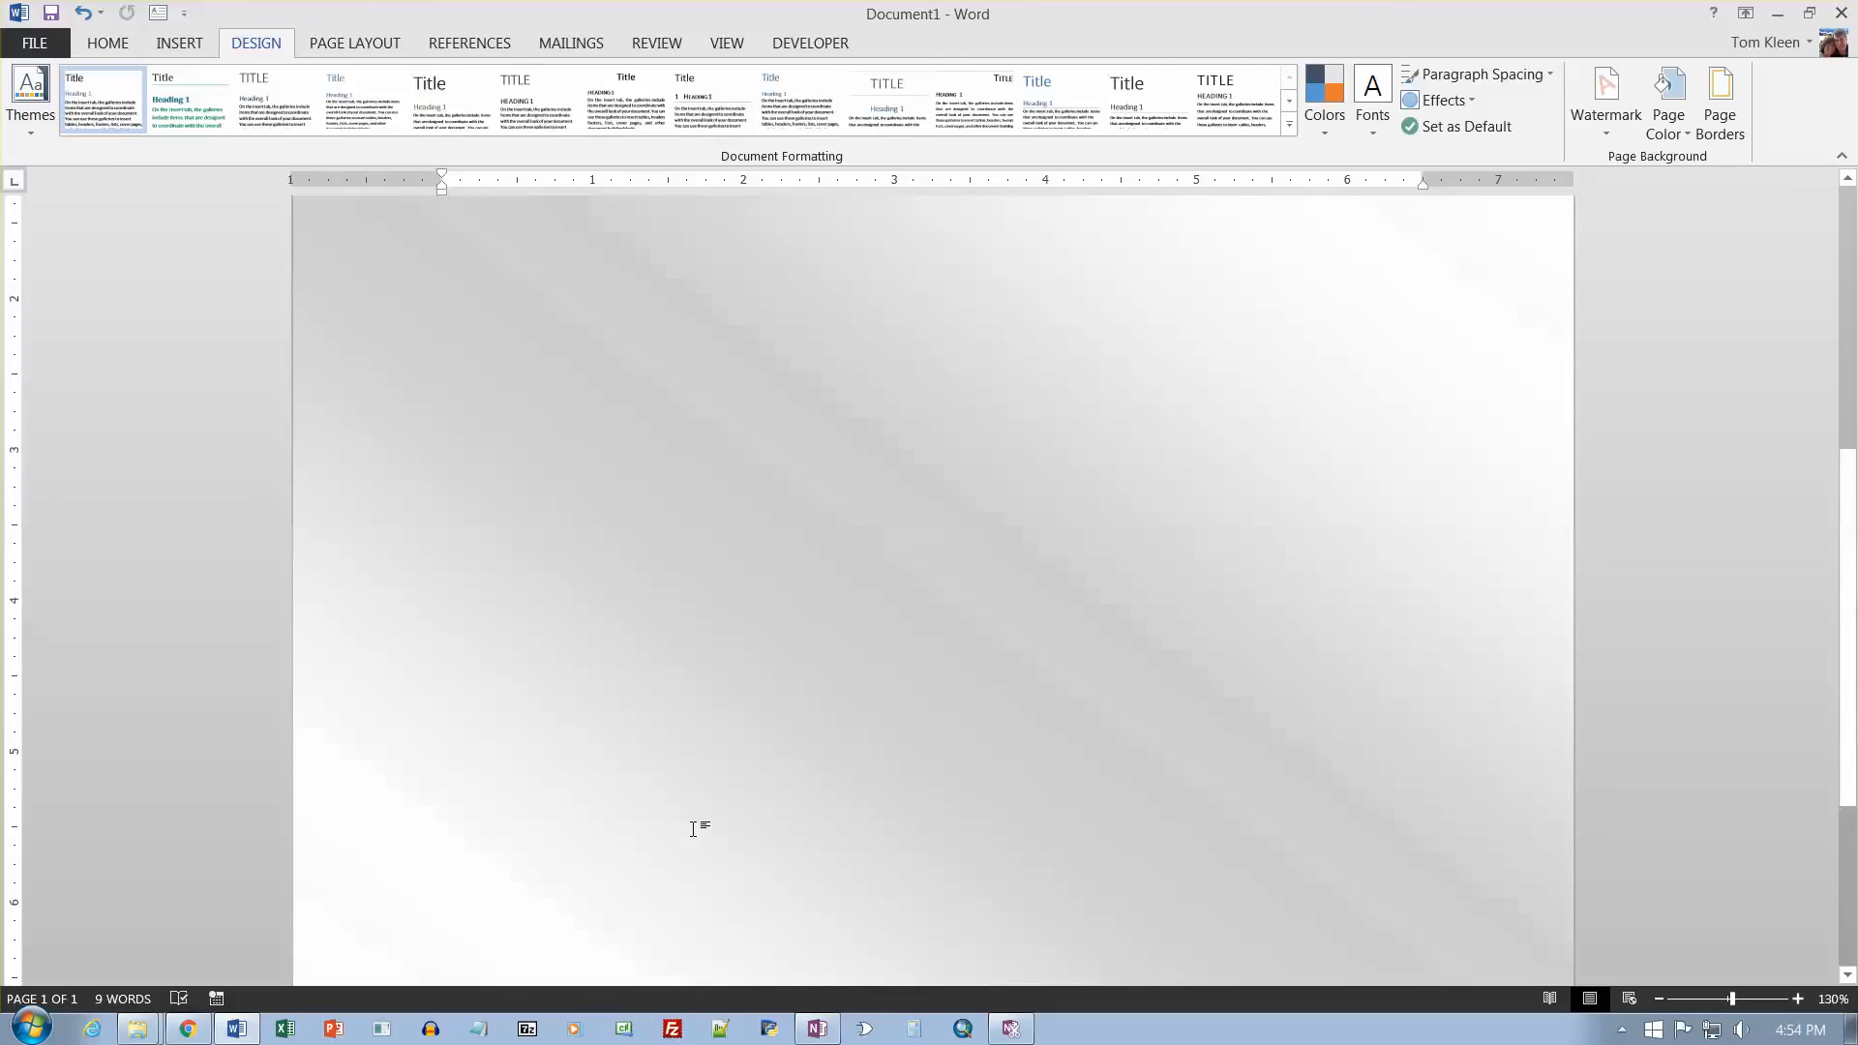
{"action": "scroll", "coordinate": [948, 623], "scroll_direction": "up", "scroll_amount": 10}
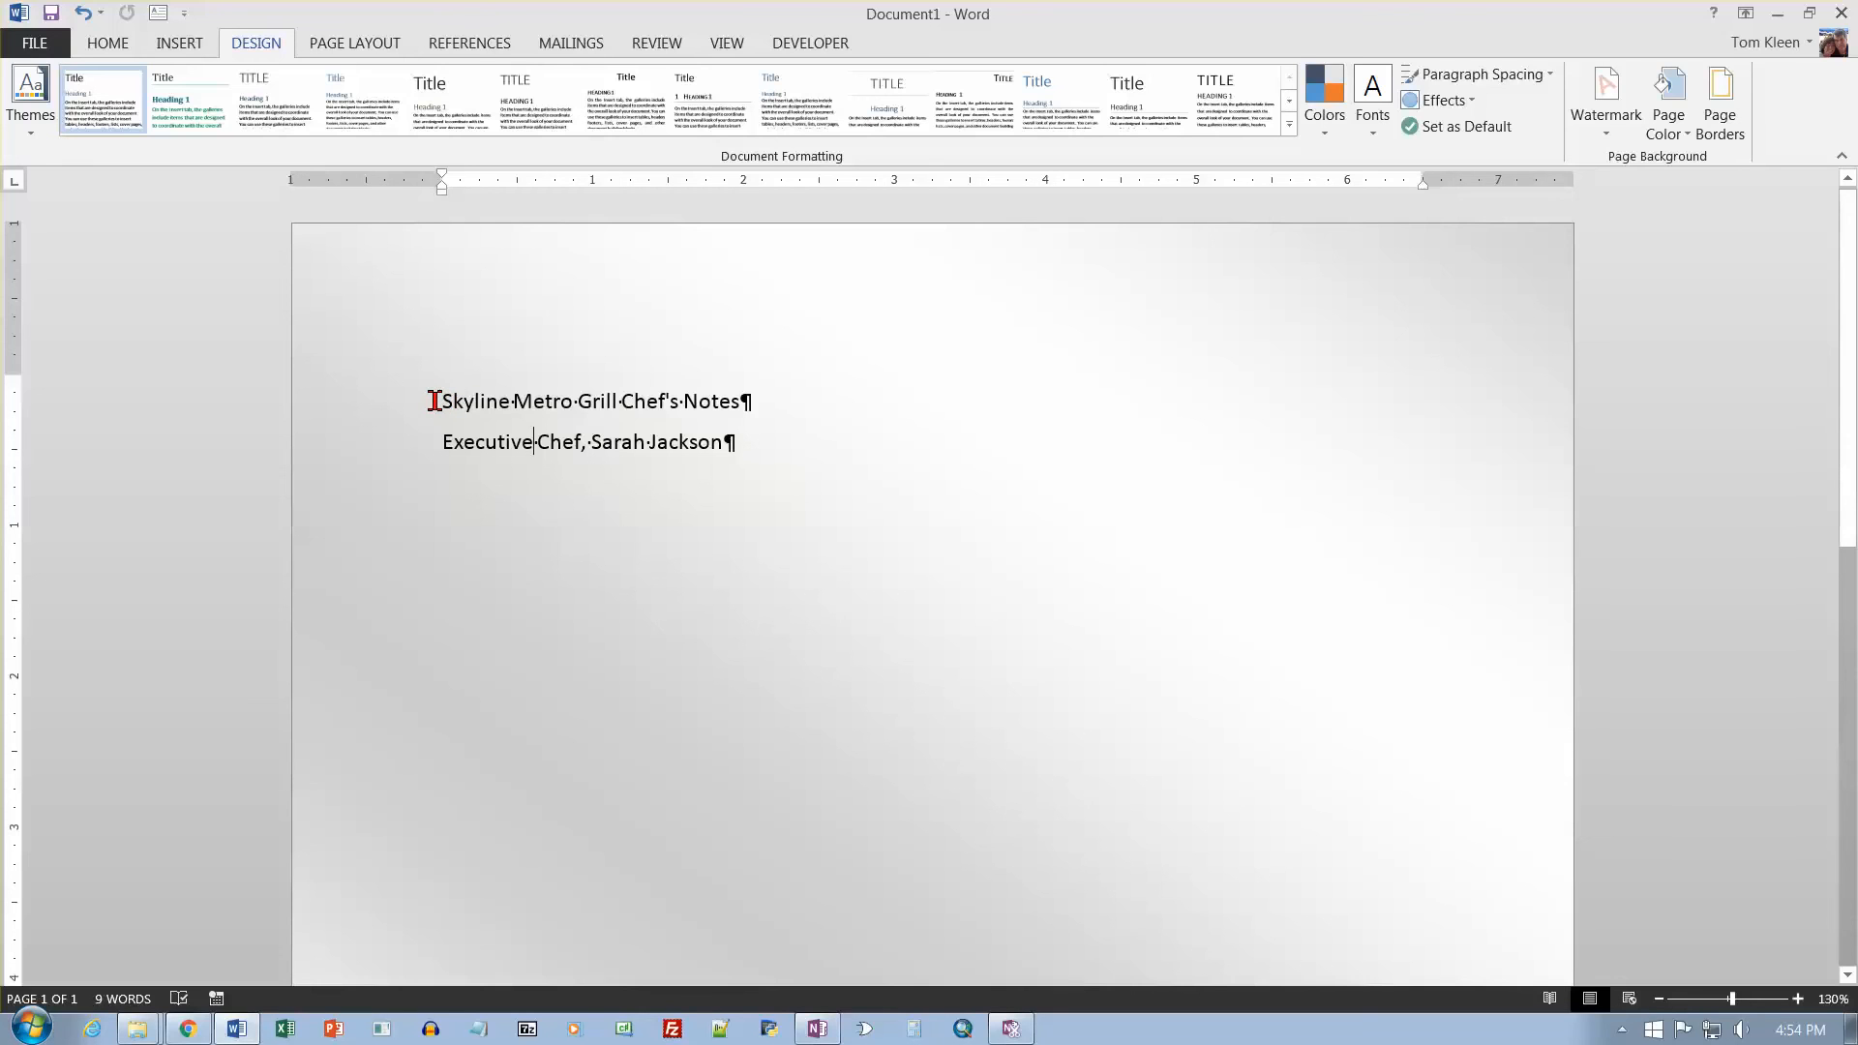
{"action": "left_click_drag", "start_coordinate": [434, 401], "coordinate": [680, 409]}
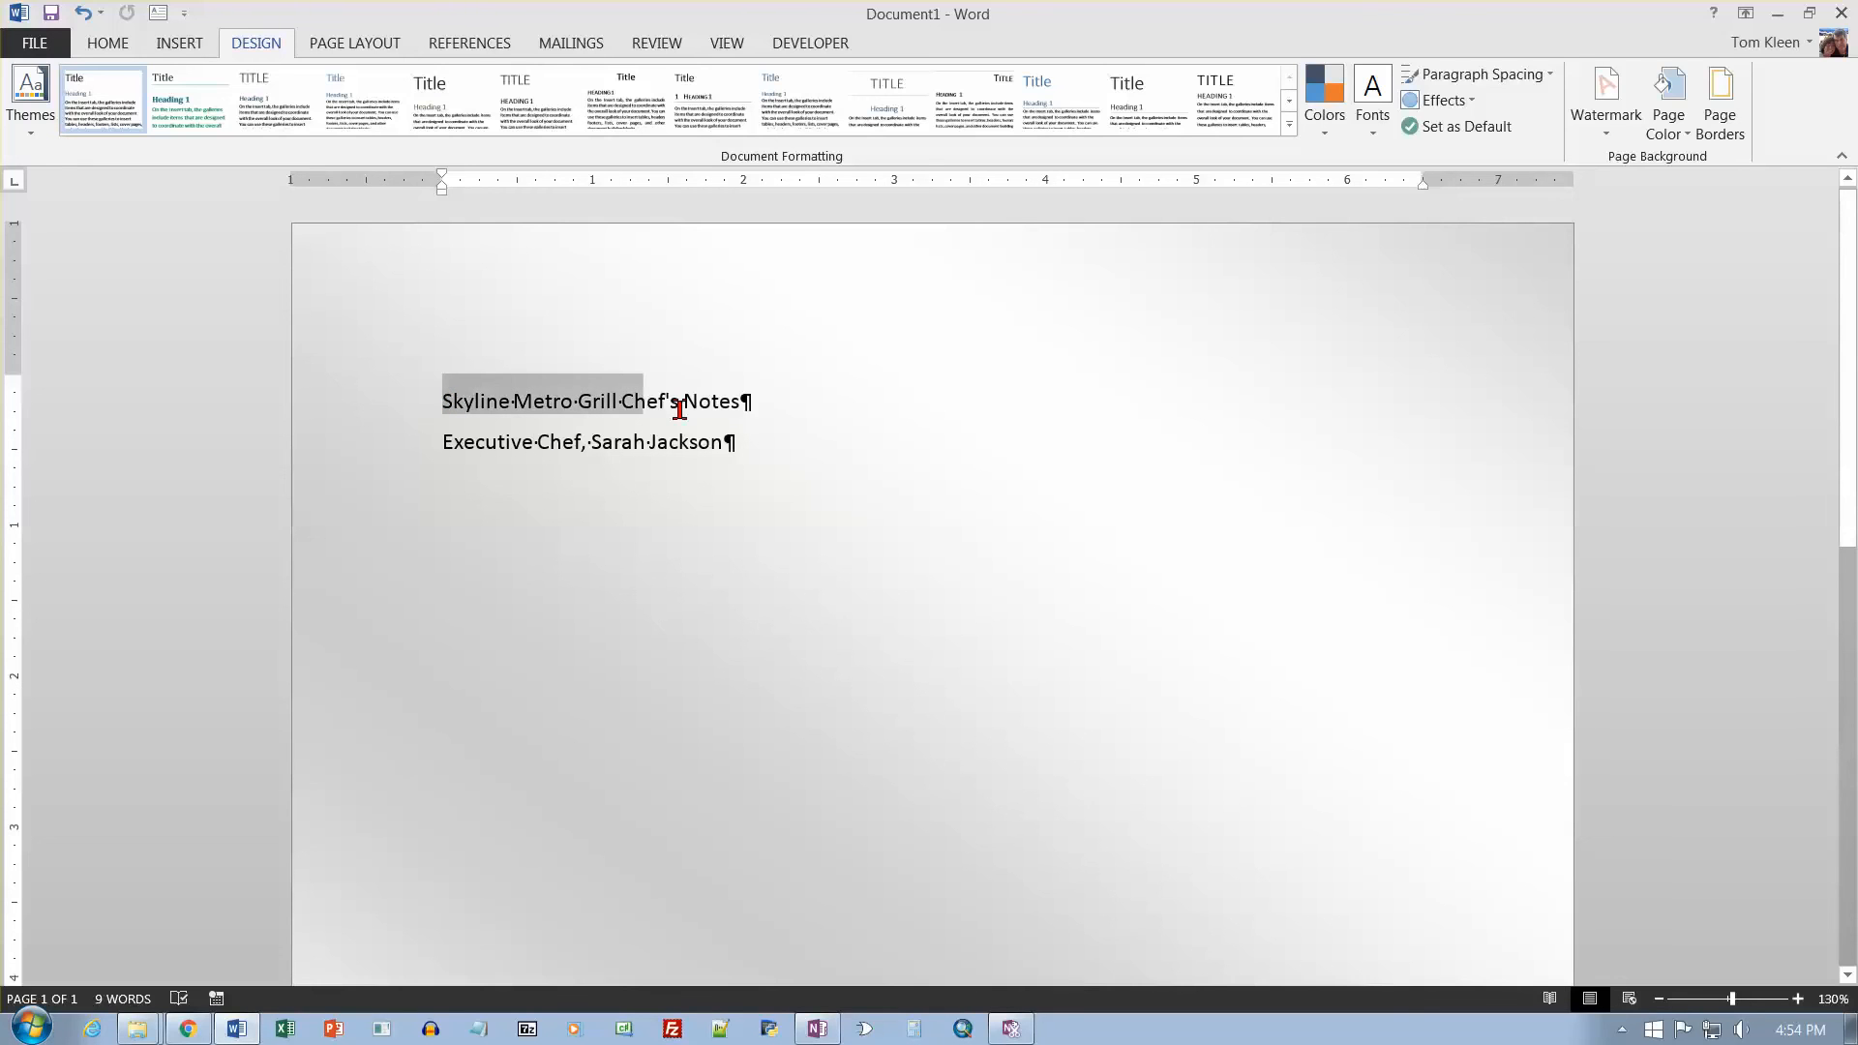
{"action": "left_click_drag", "start_coordinate": [680, 409], "coordinate": [761, 428]}
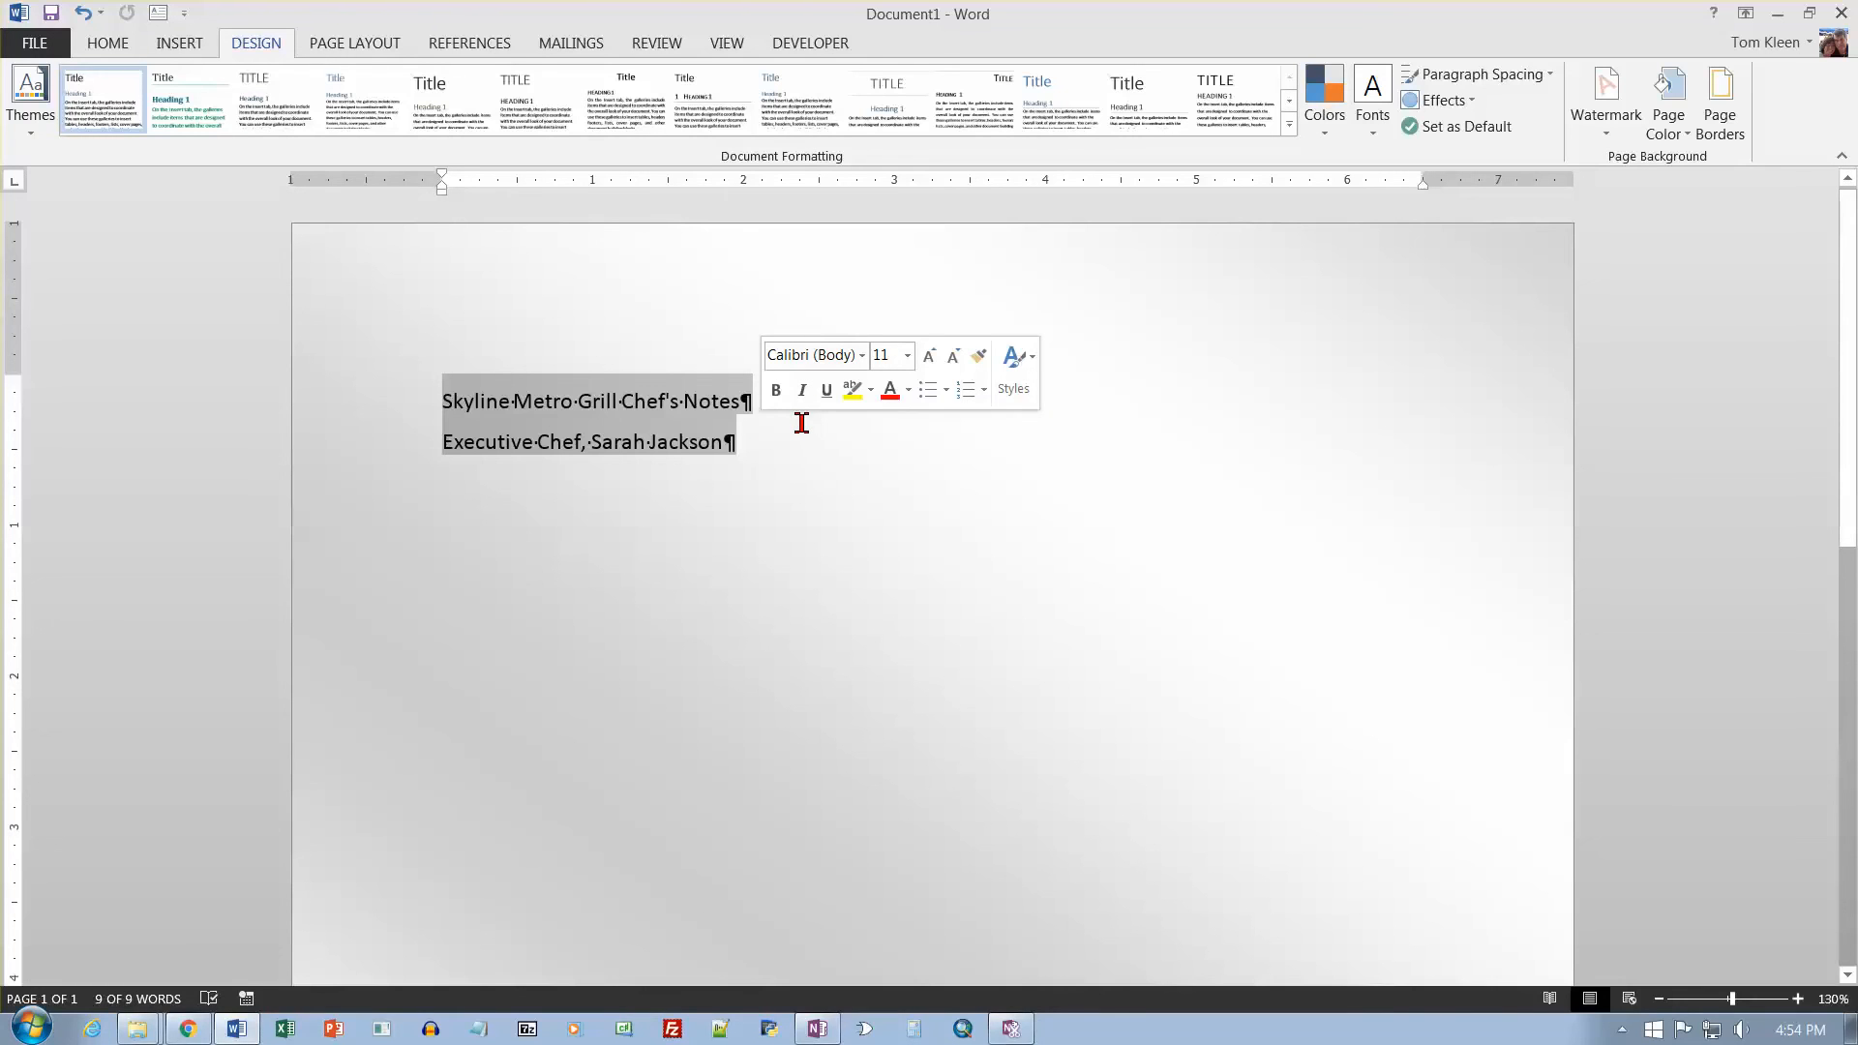
{"action": "left_click", "coordinate": [1022, 392]}
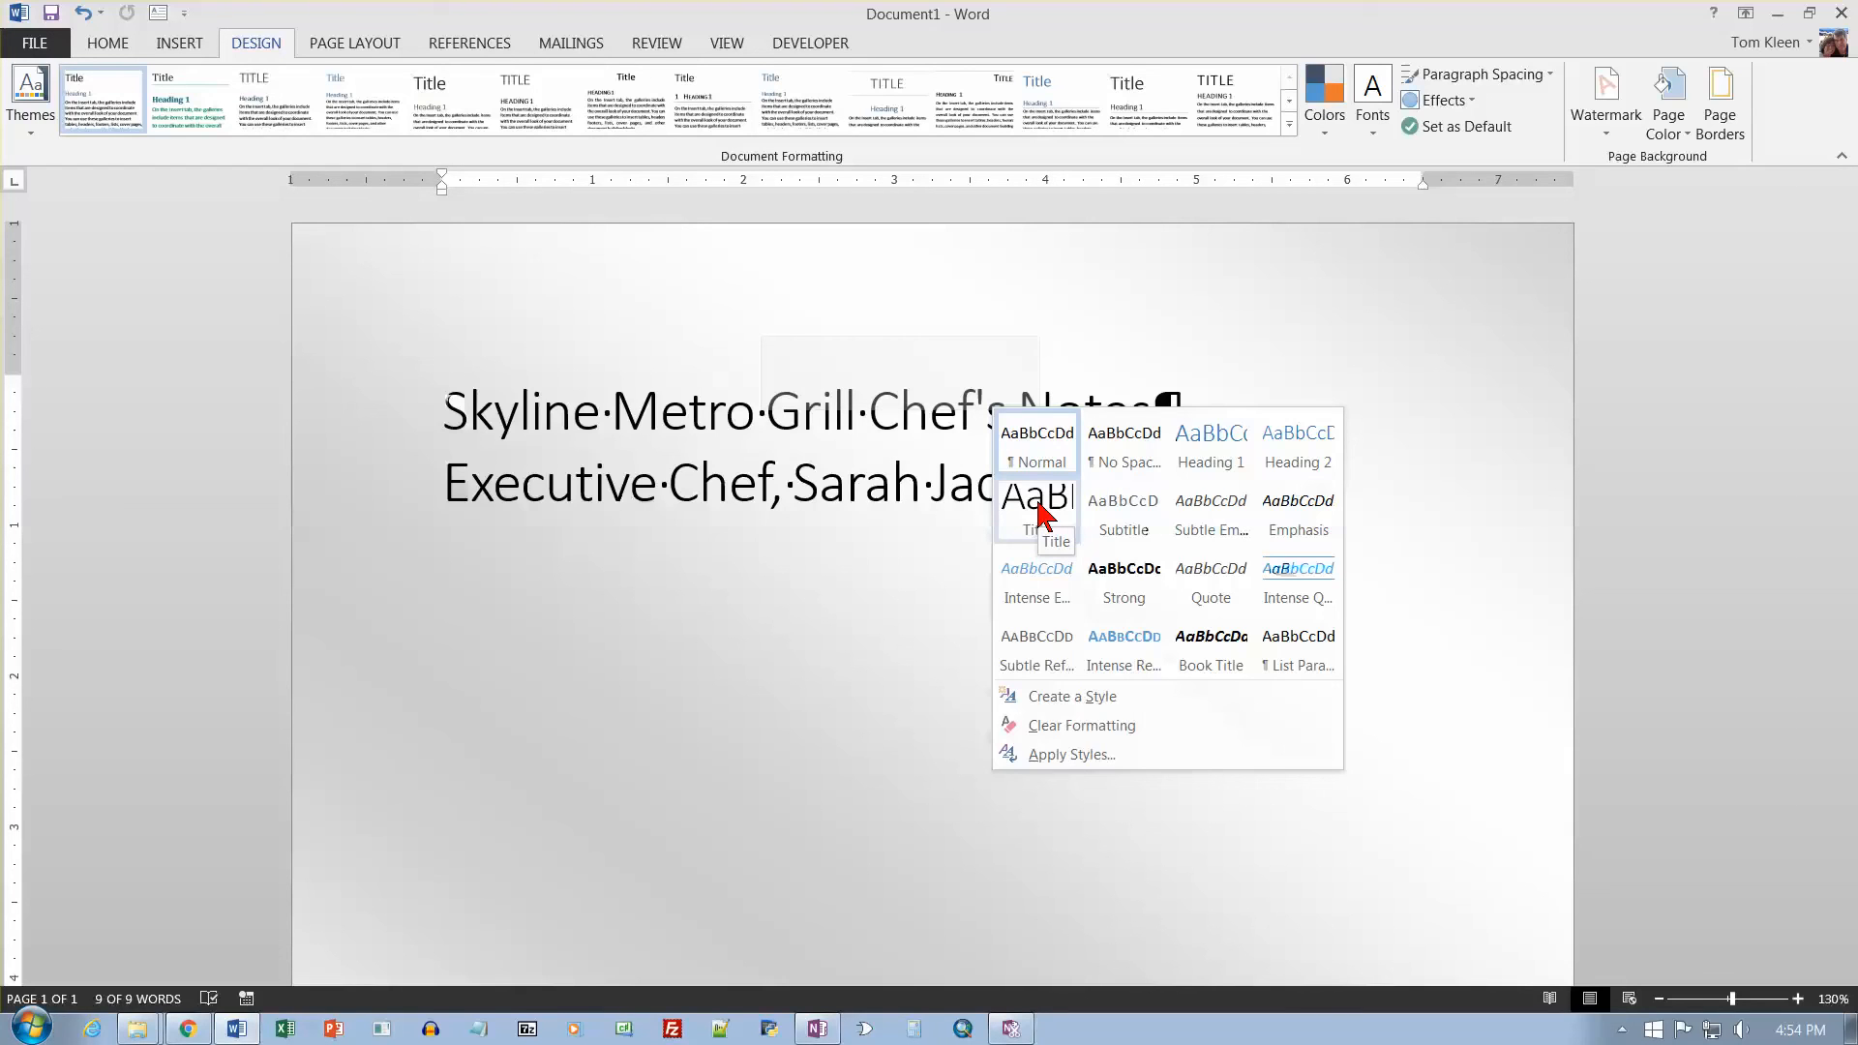
{"action": "left_click", "coordinate": [1037, 504]}
{"action": "left_click", "coordinate": [1039, 513]}
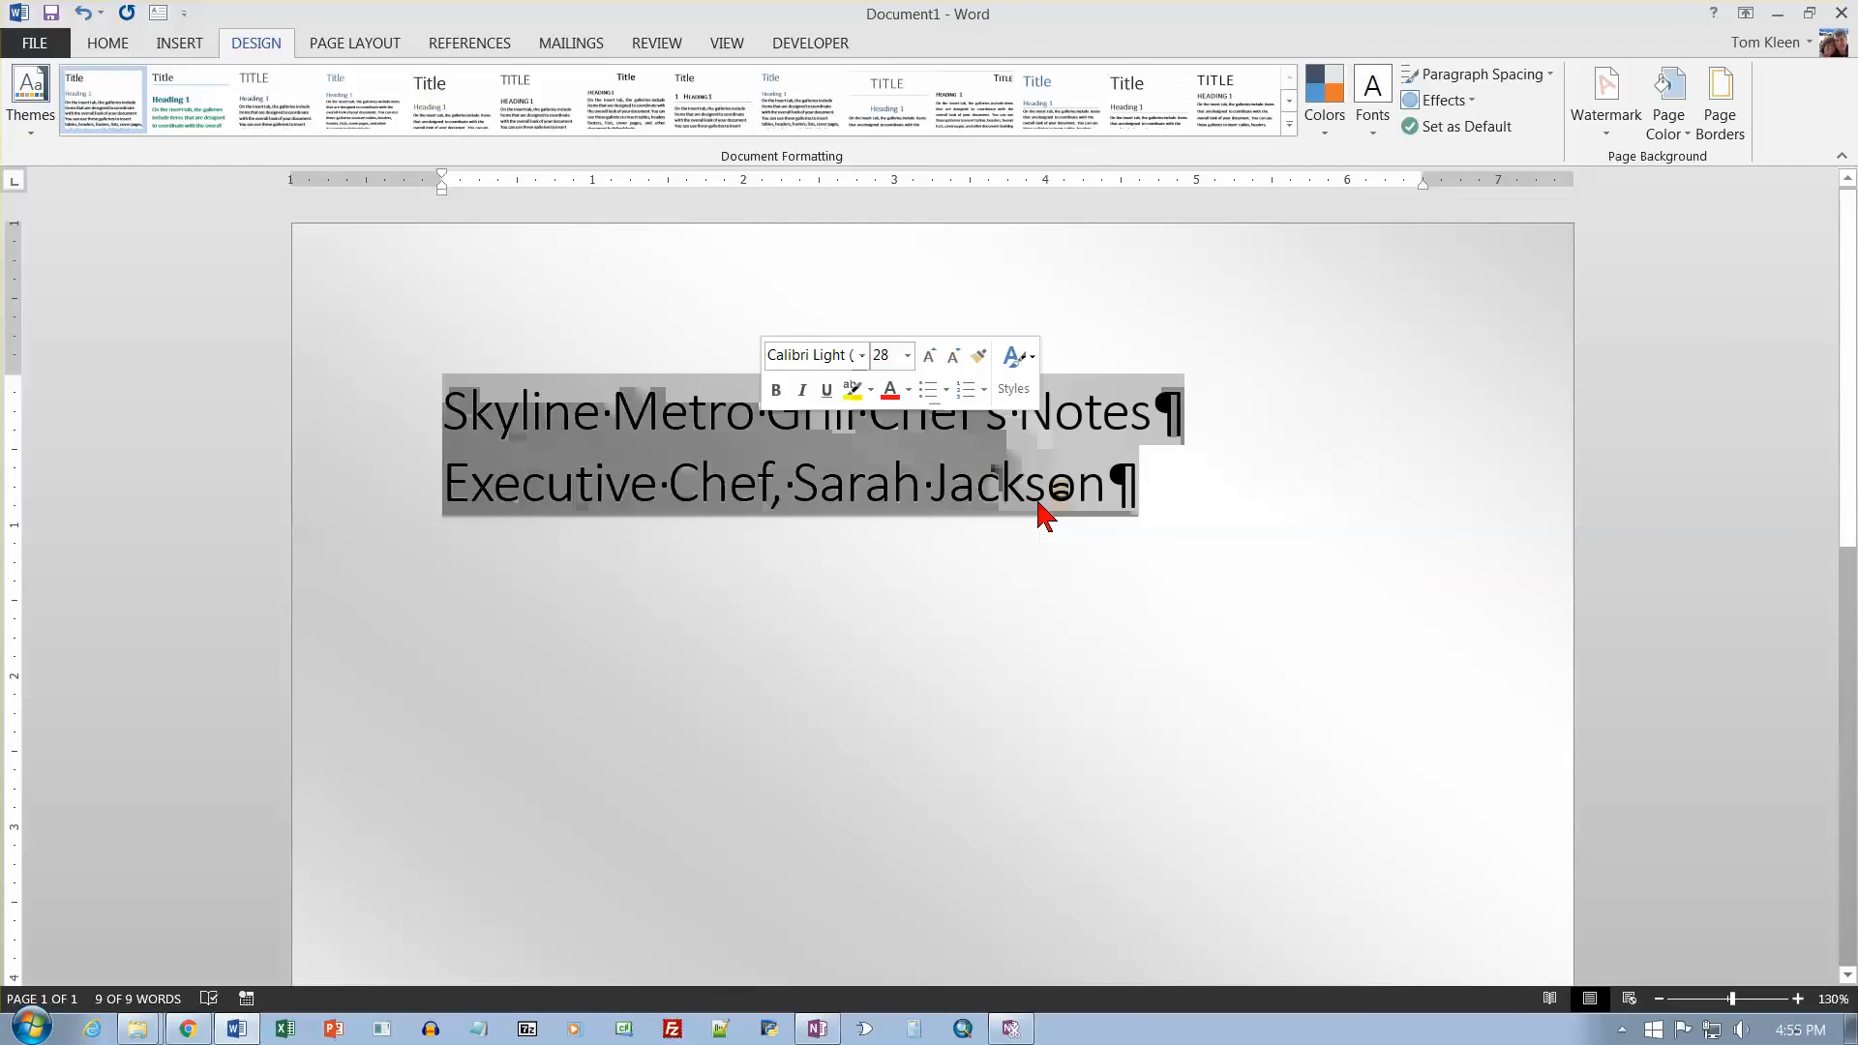
{"action": "left_click", "coordinate": [109, 43]}
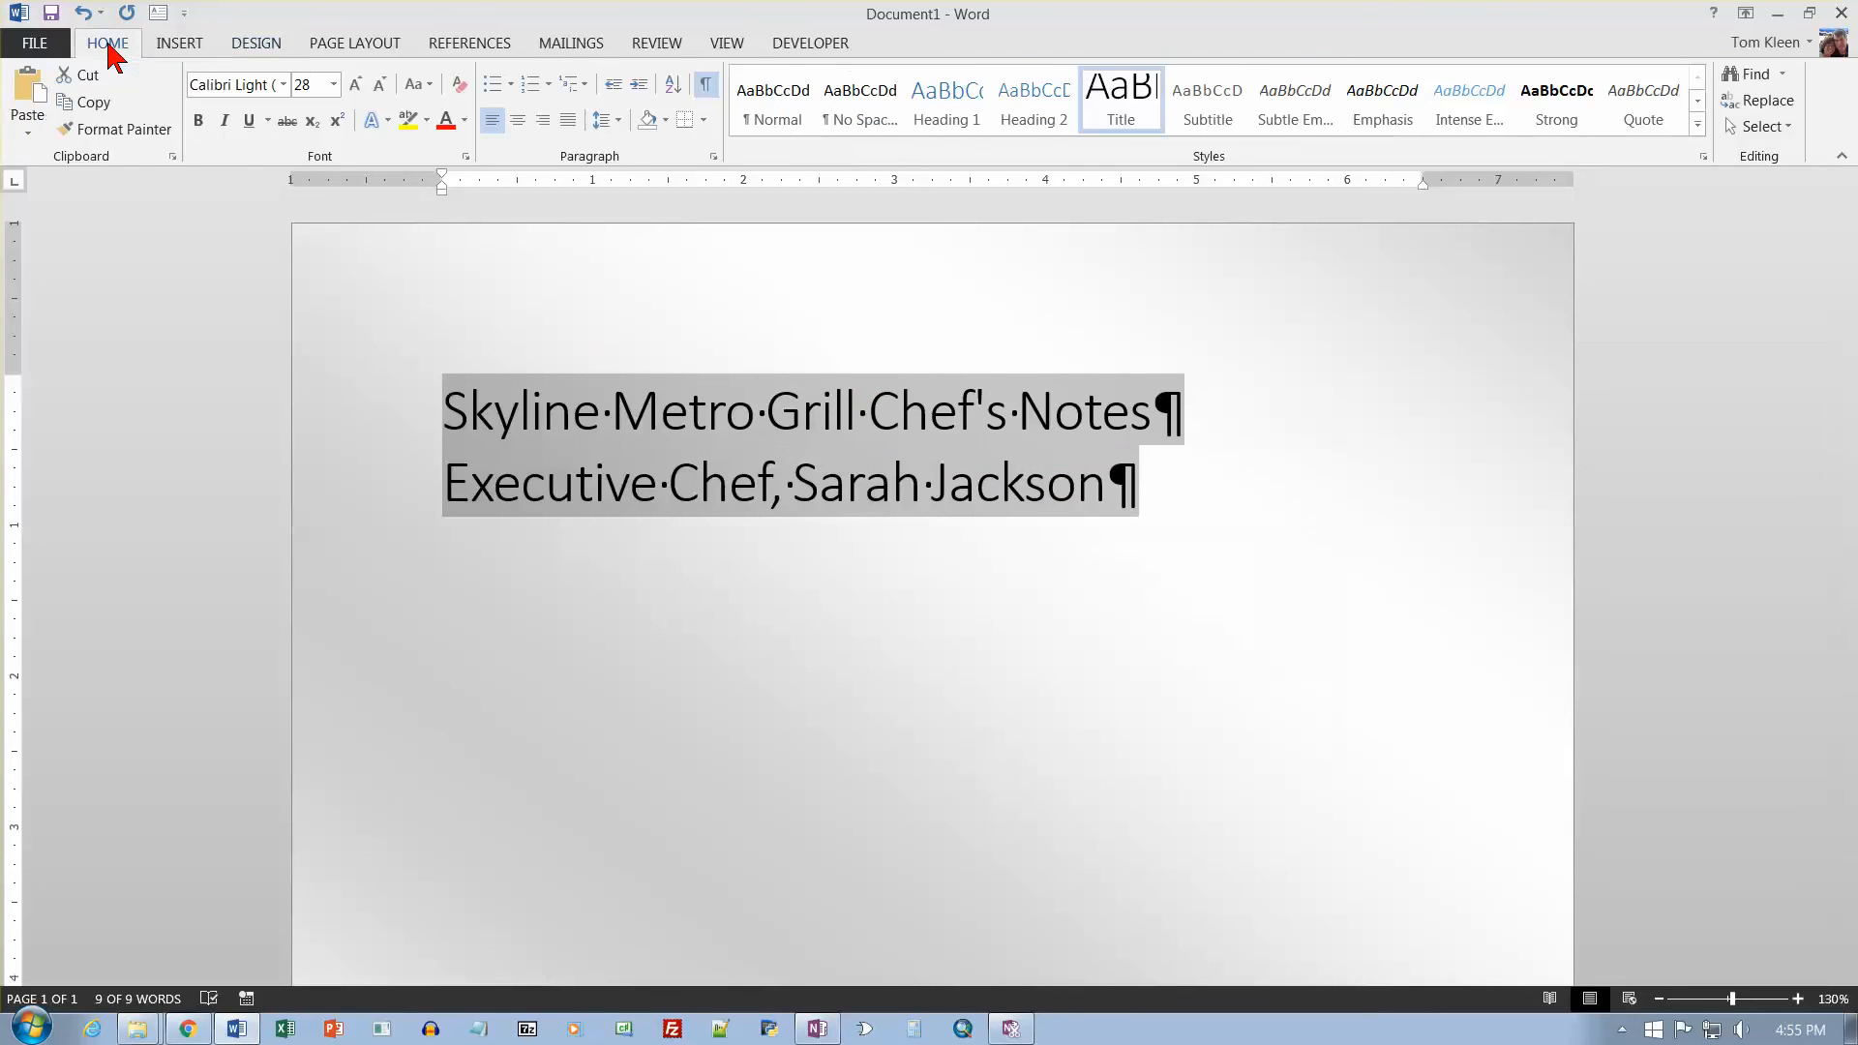
{"action": "left_click", "coordinate": [518, 120]}
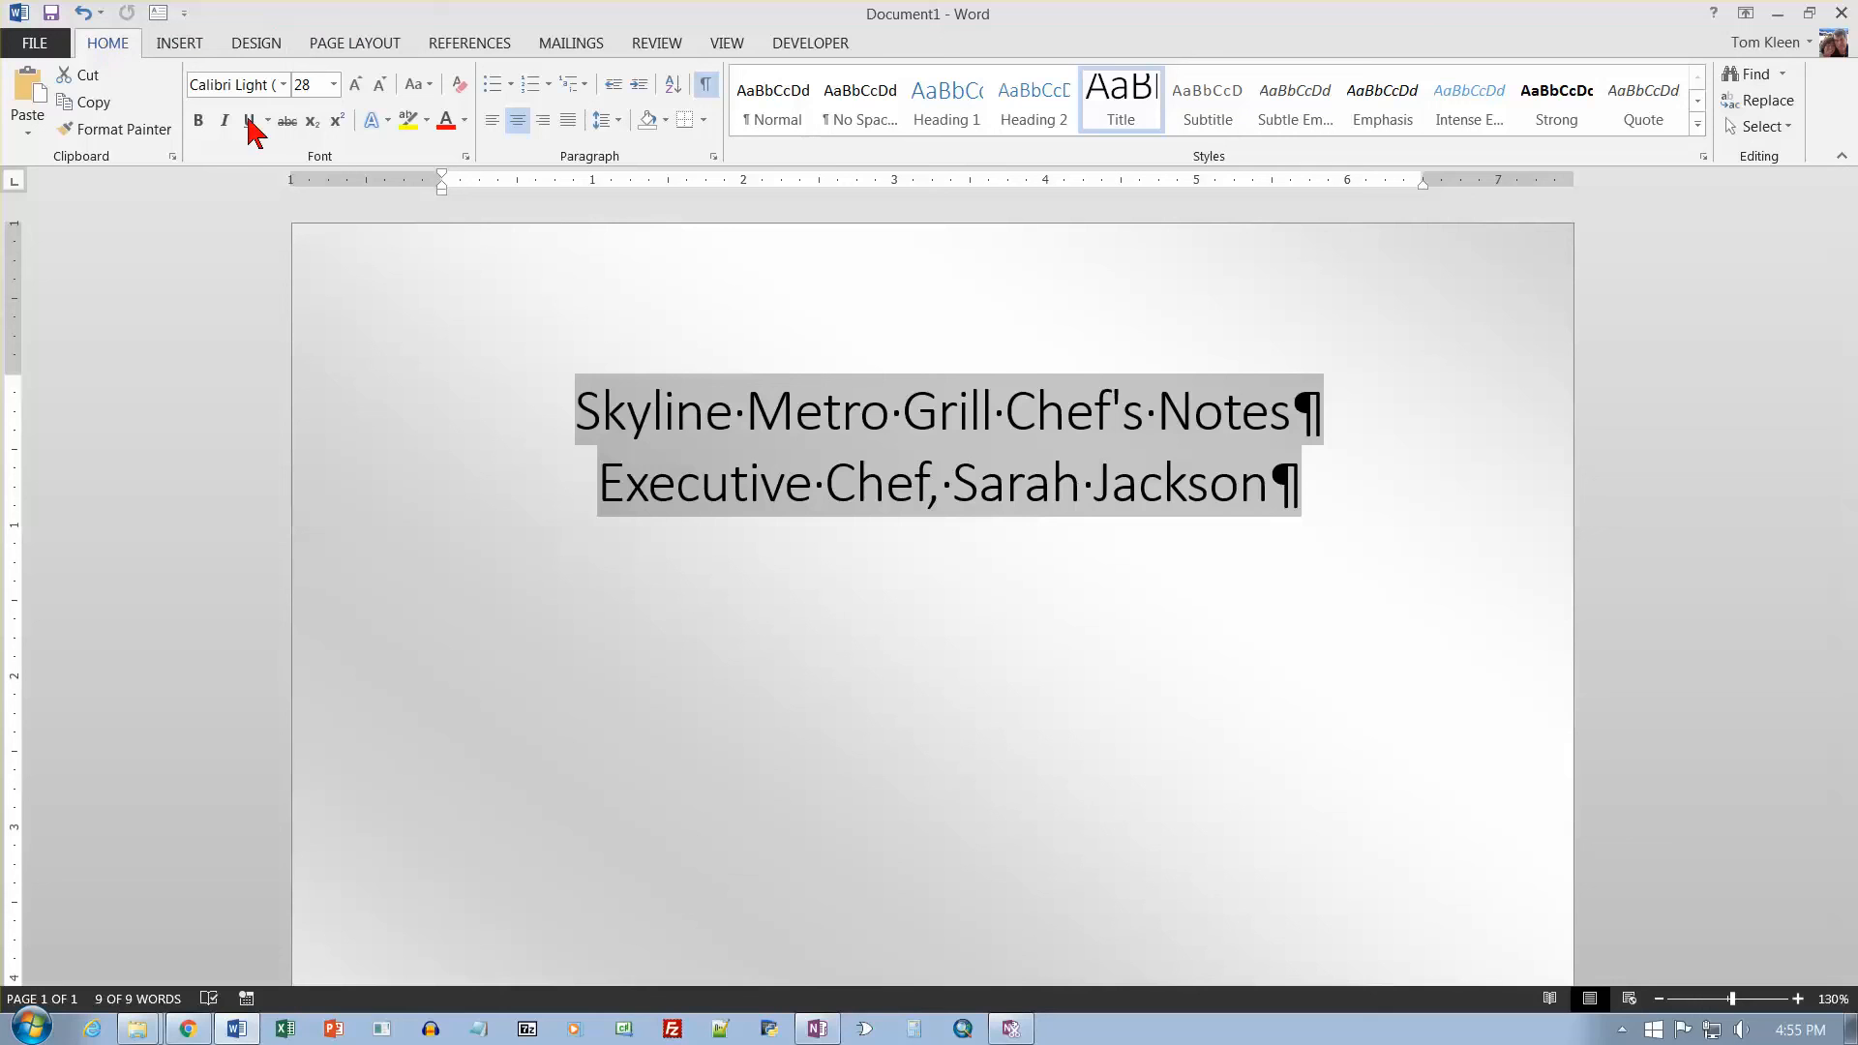
Try the gray gradient text effect on both title lines and undo it.
{"action": "left_click", "coordinate": [389, 120]}
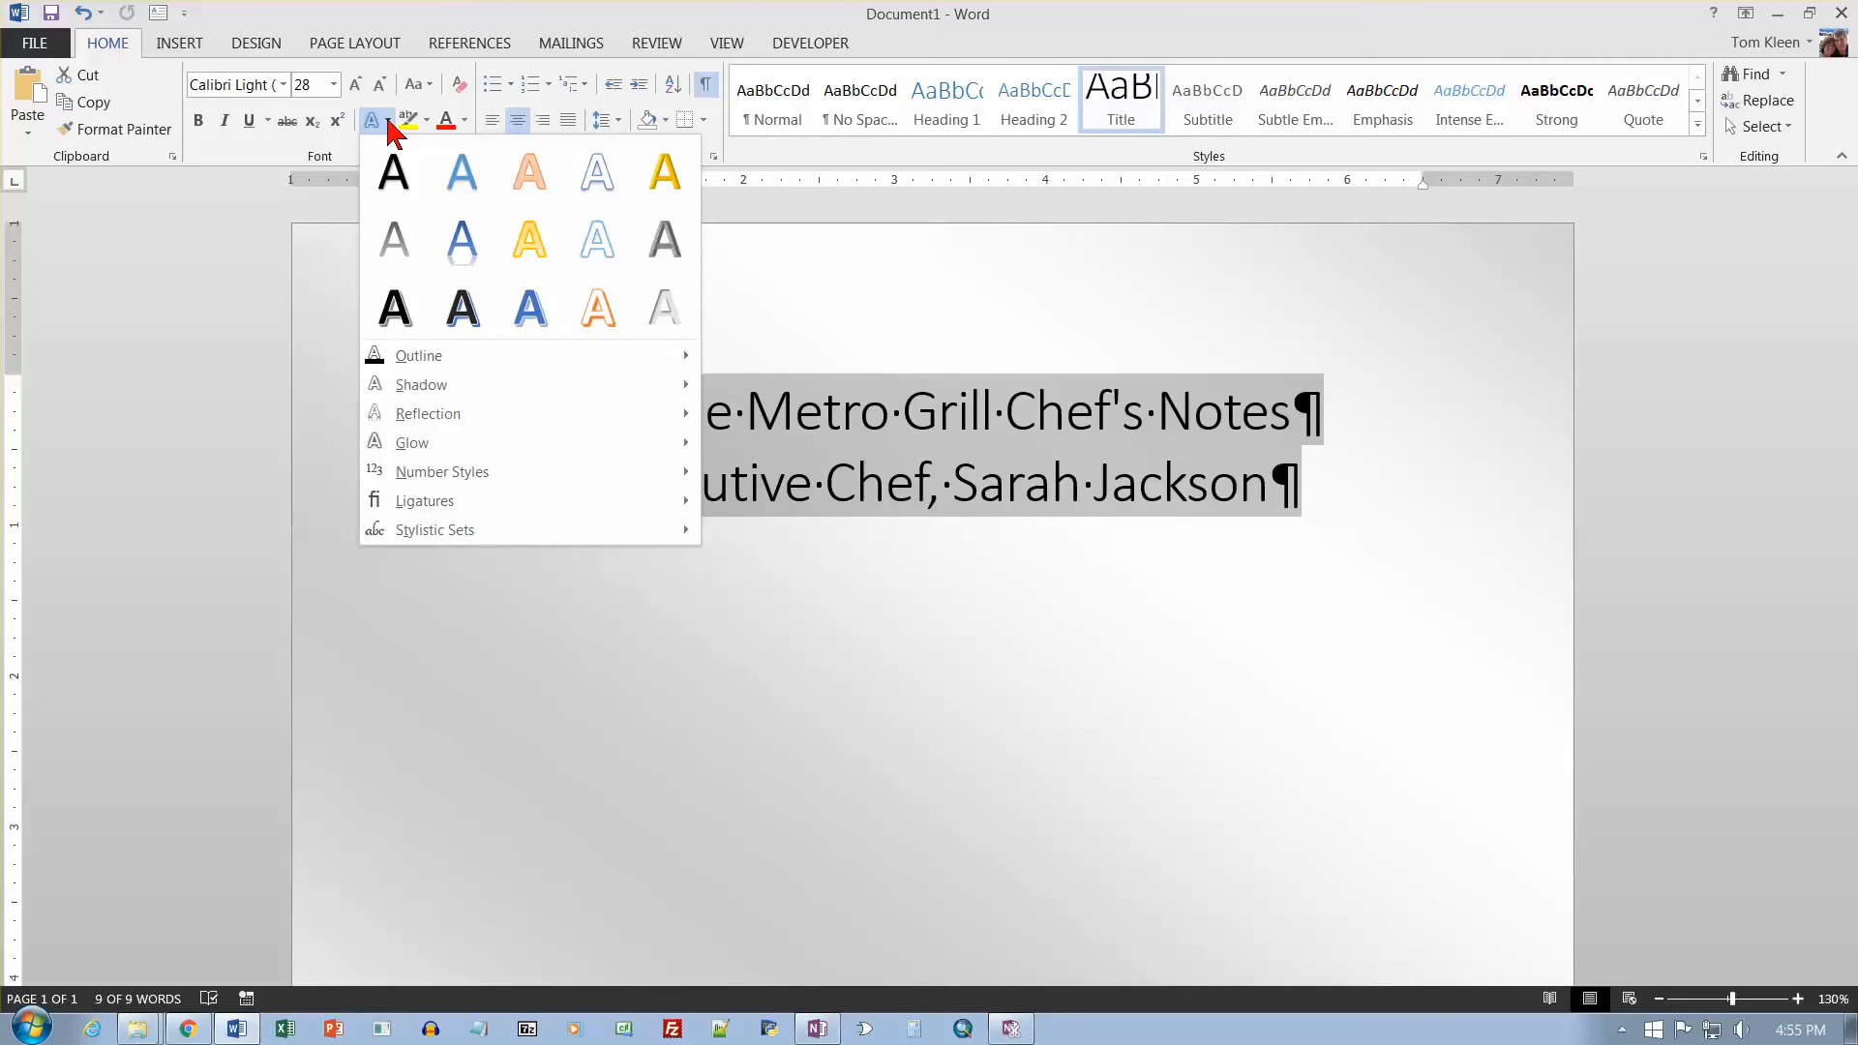
{"action": "left_click", "coordinate": [397, 249]}
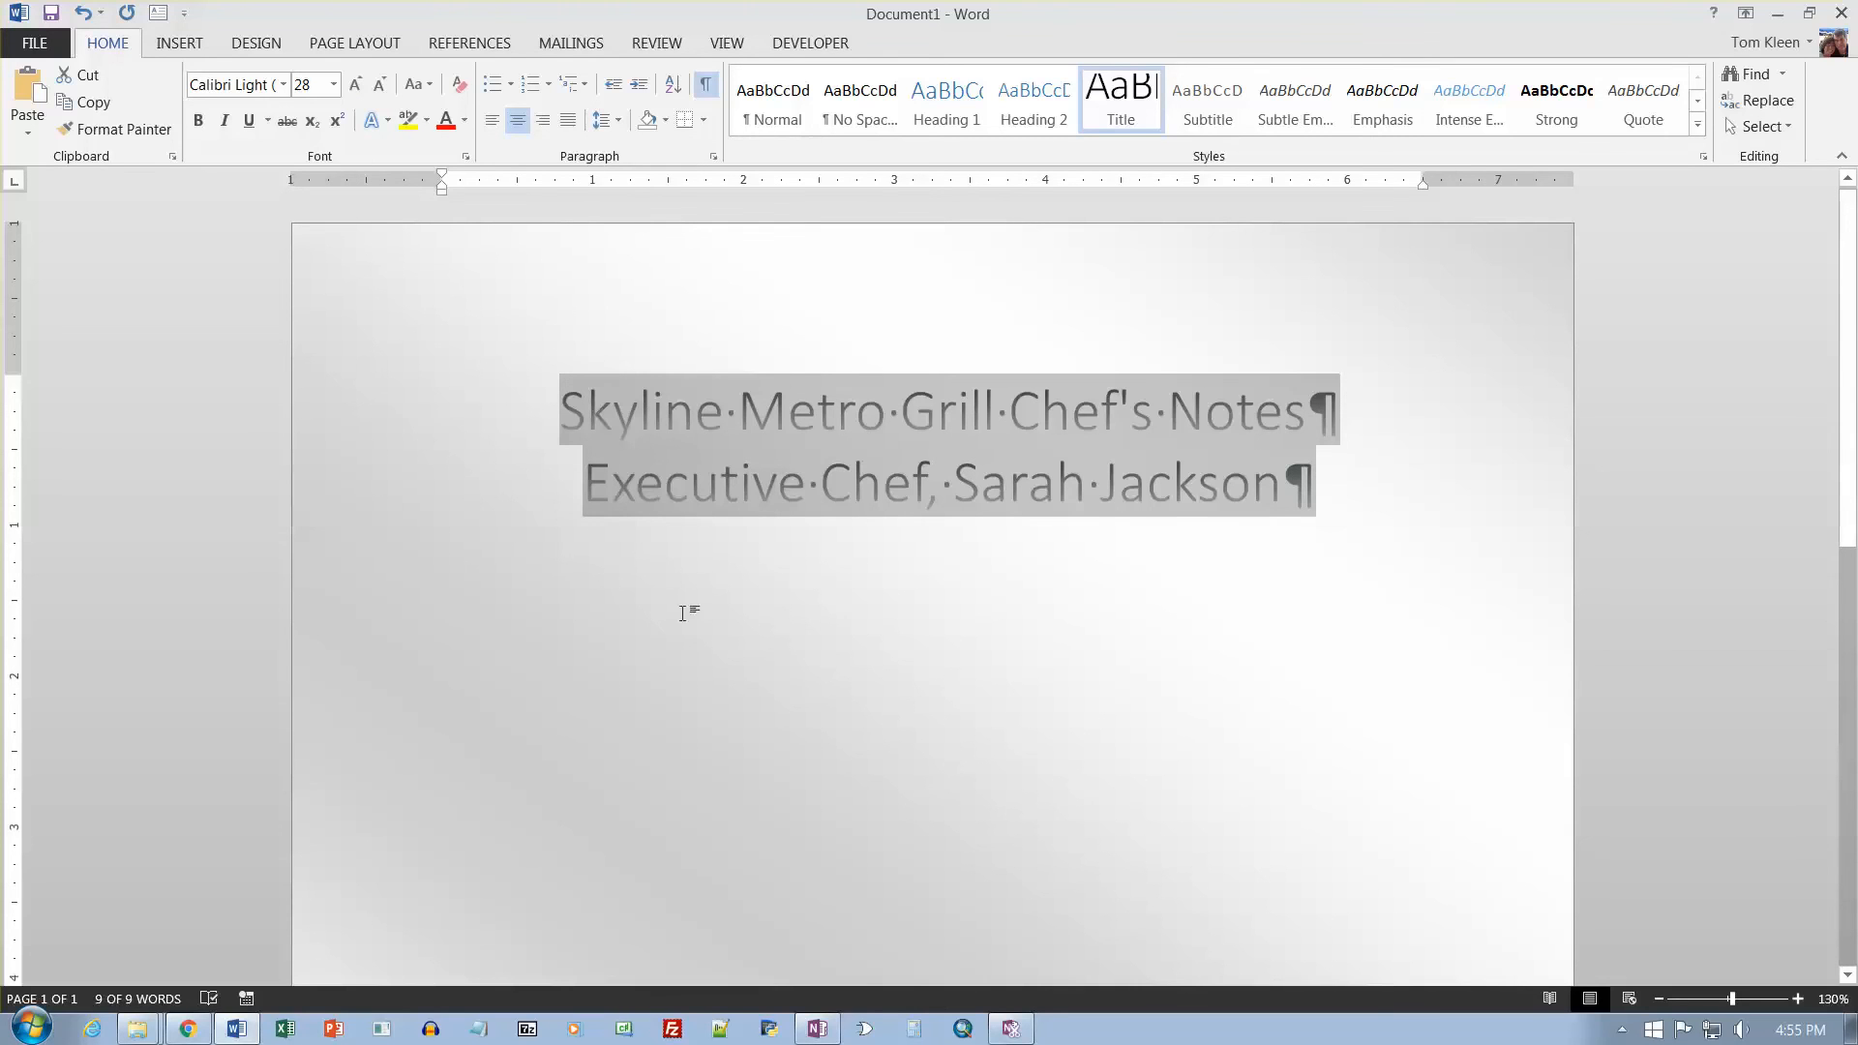
{"action": "left_click", "coordinate": [763, 624]}
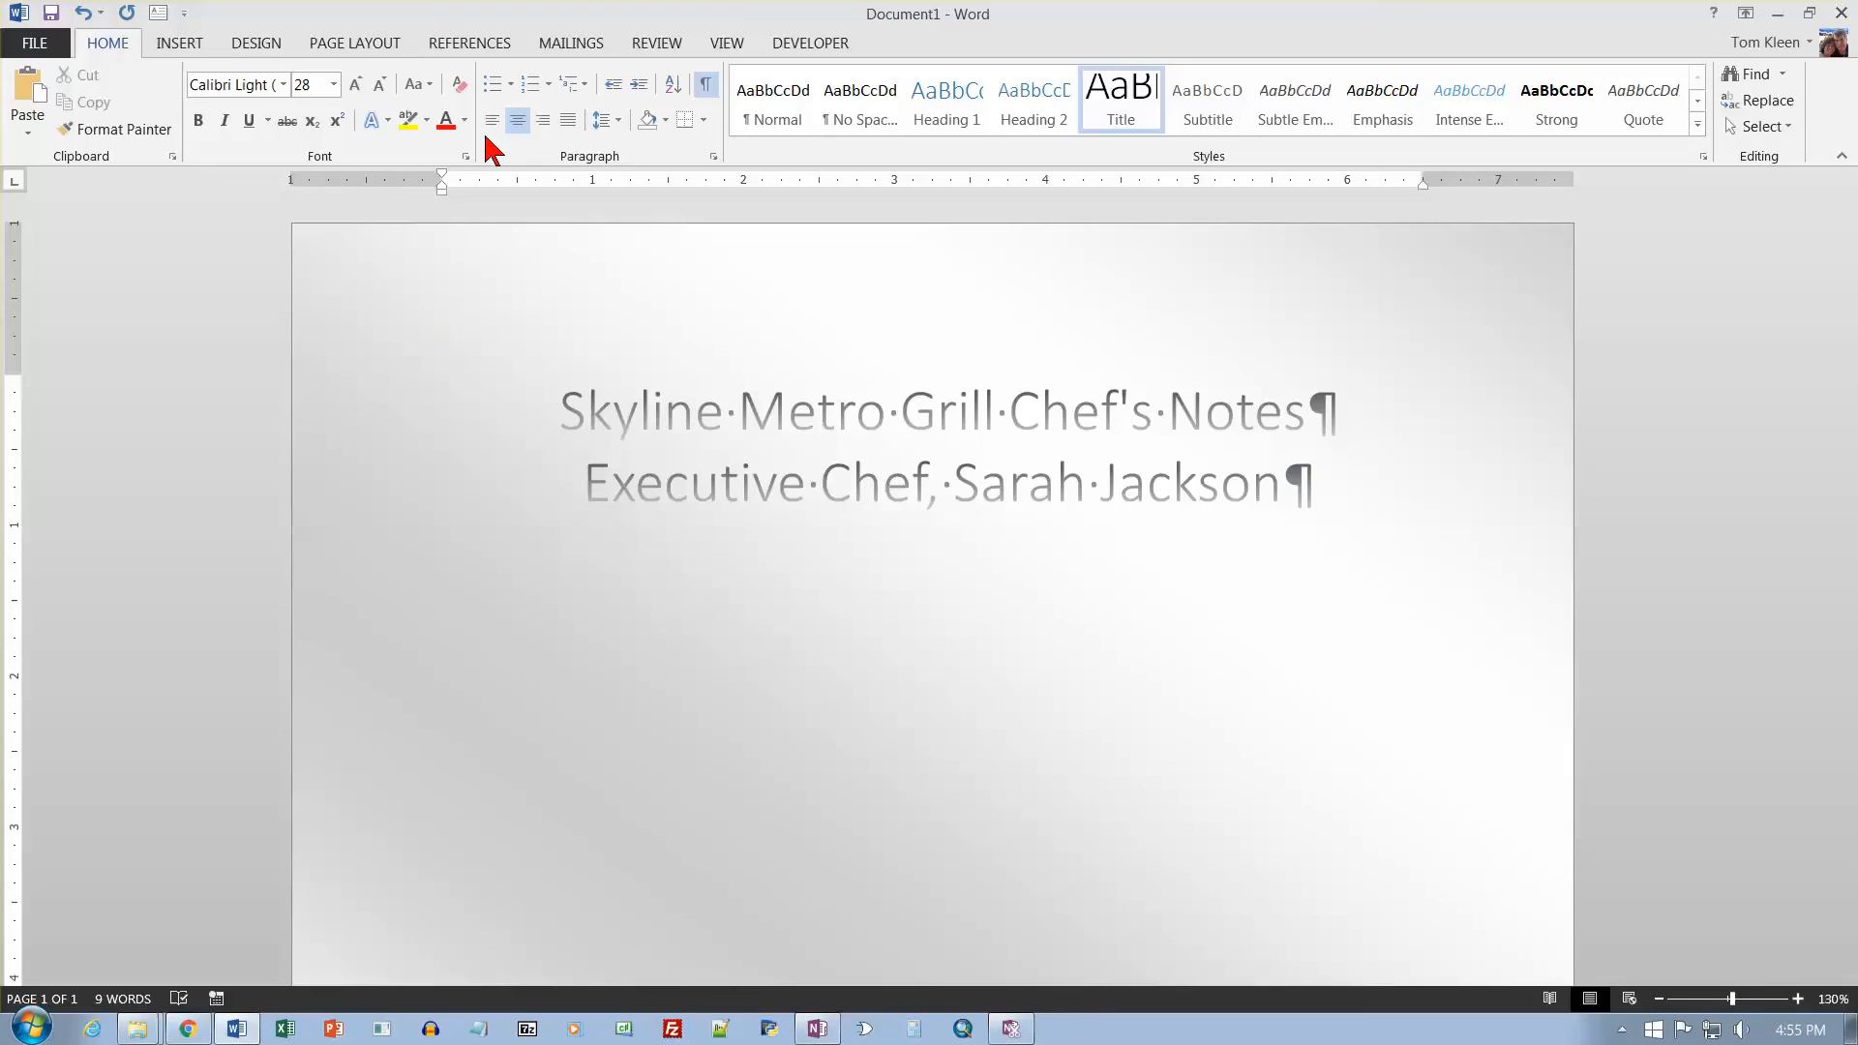
{"action": "left_click", "coordinate": [83, 14]}
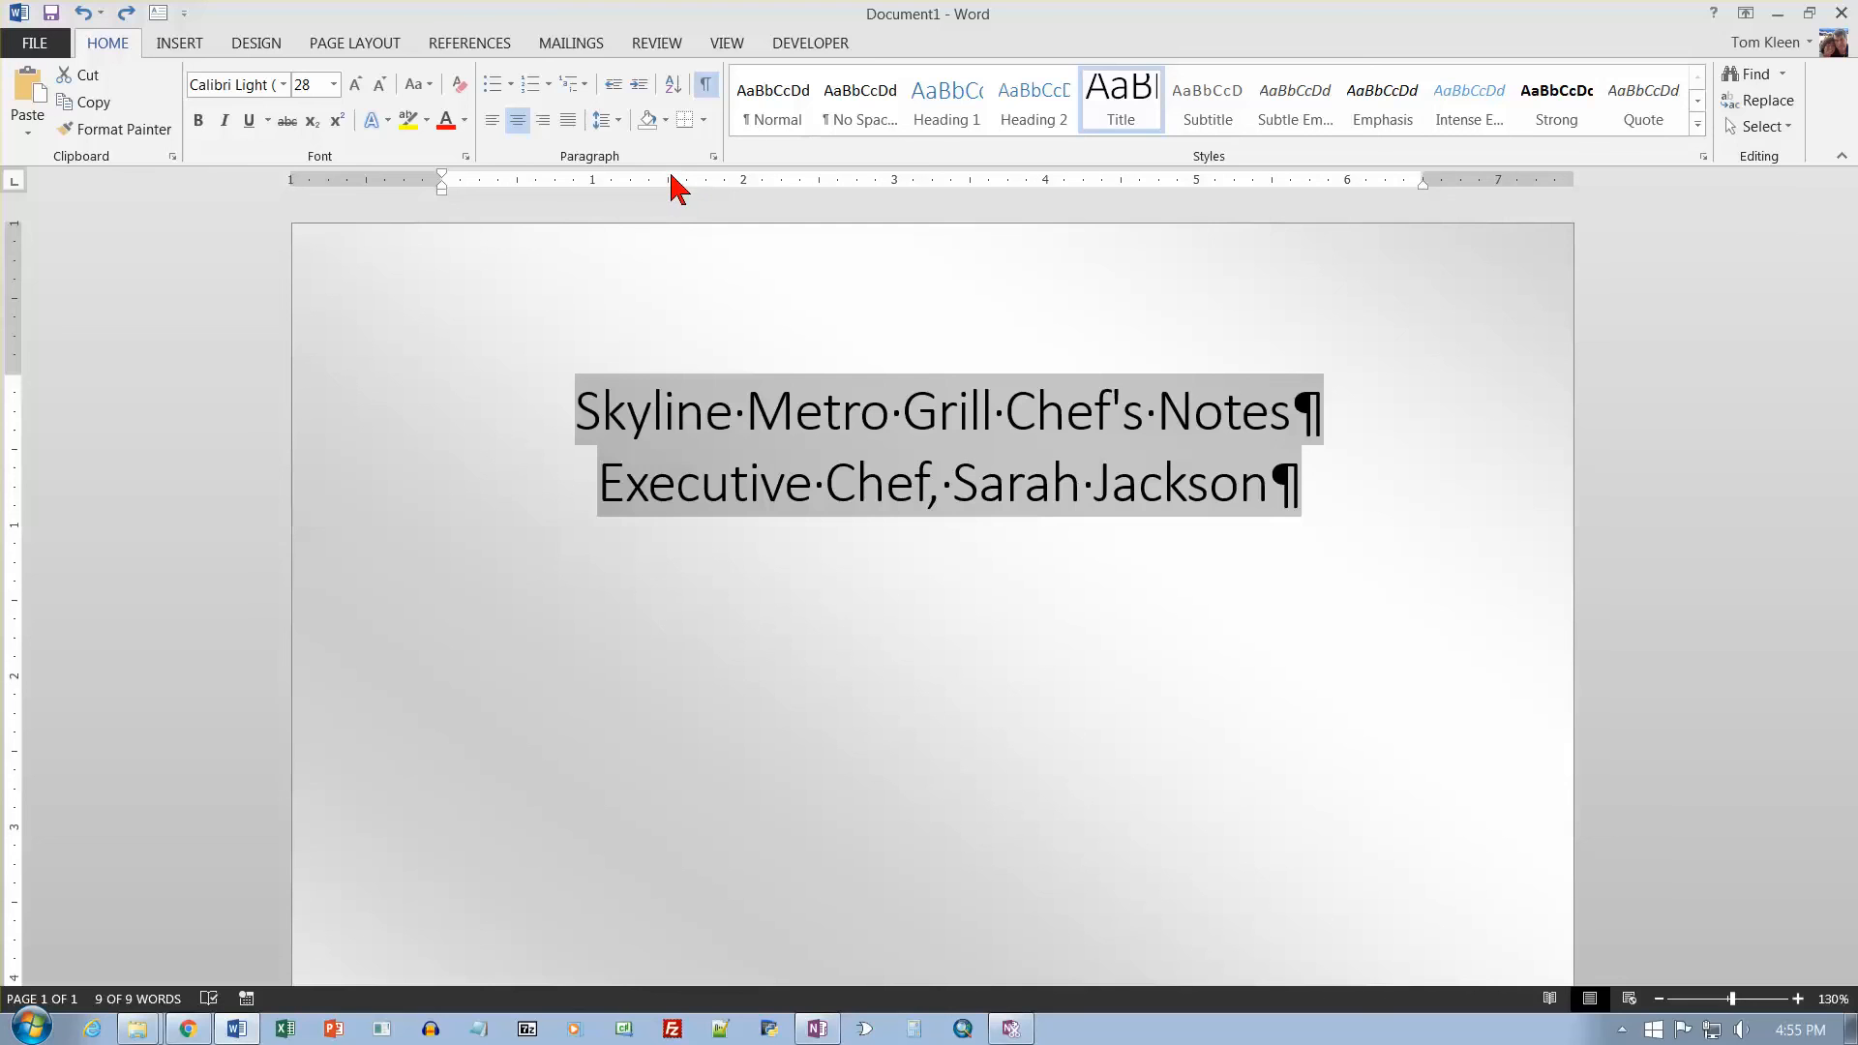
Apply the text effect "Gradient Fill - Blue, Accent 1, Reflection" to both title lines and place the cursor after the chef's name.
{"action": "left_click", "coordinate": [387, 120]}
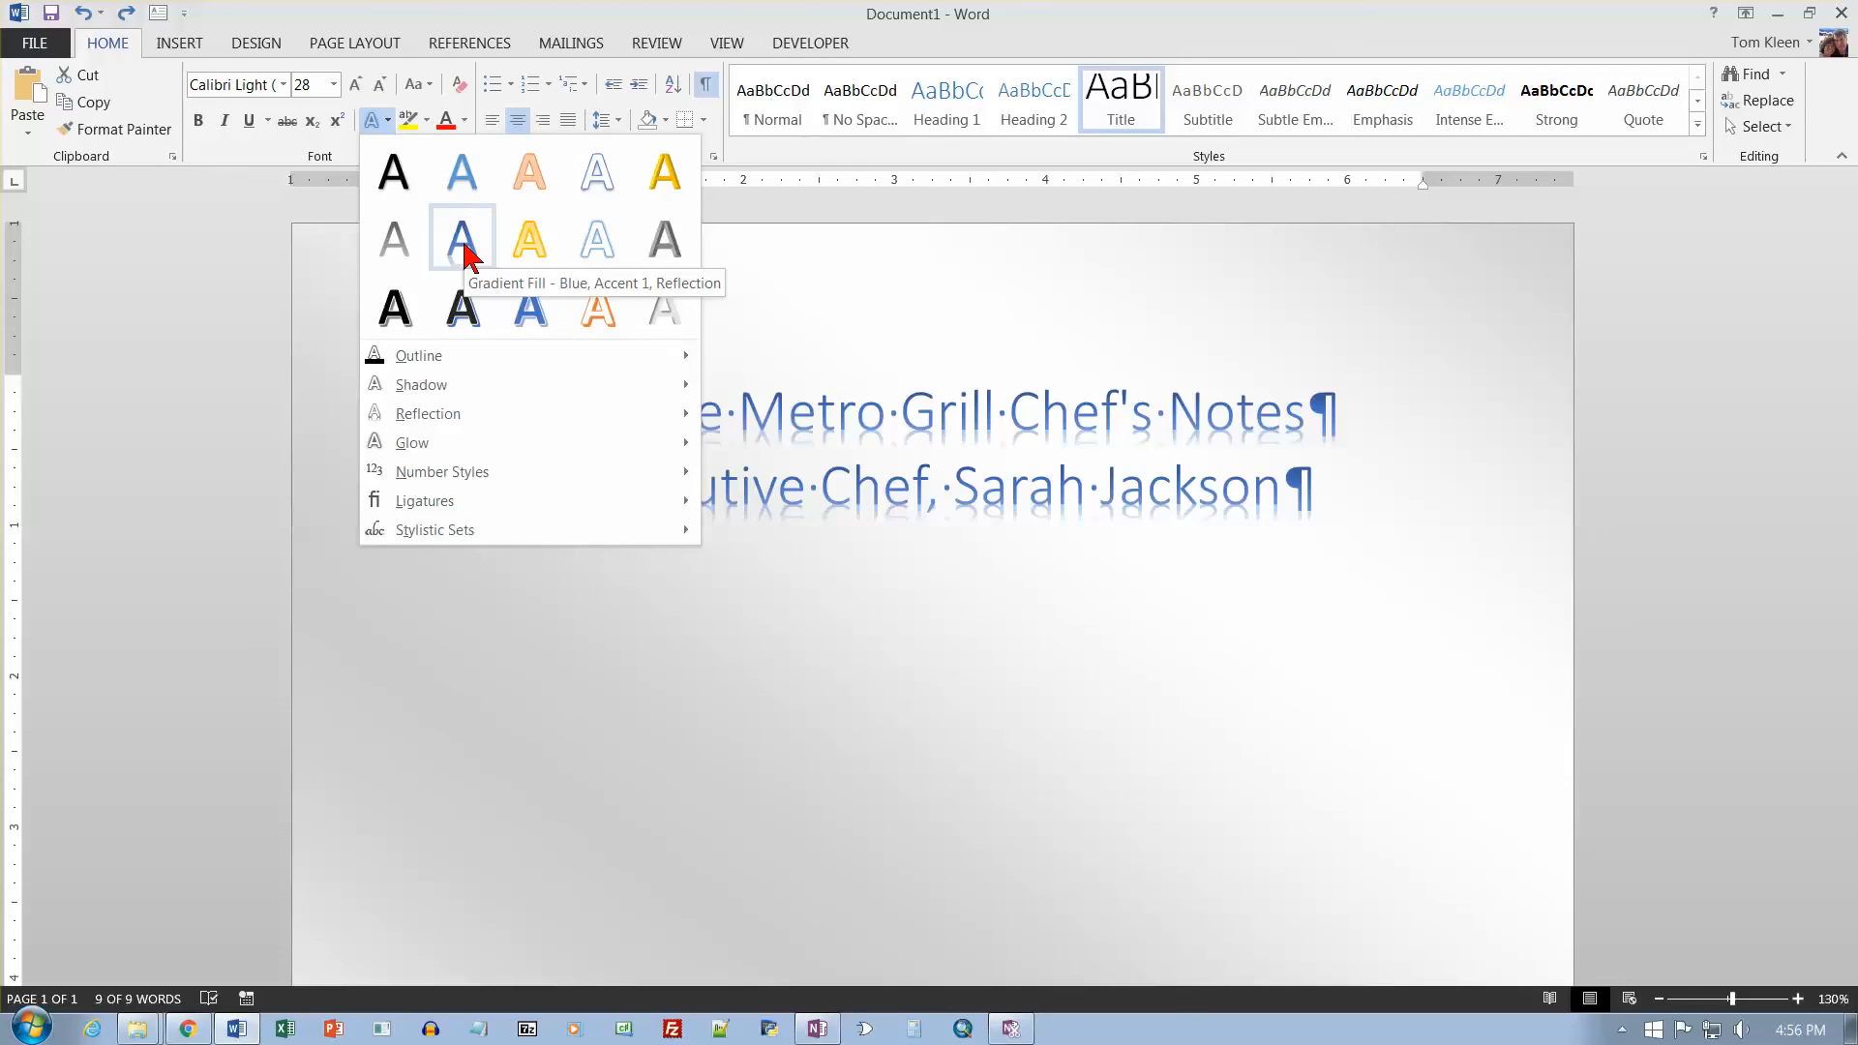
{"action": "left_click", "coordinate": [465, 249]}
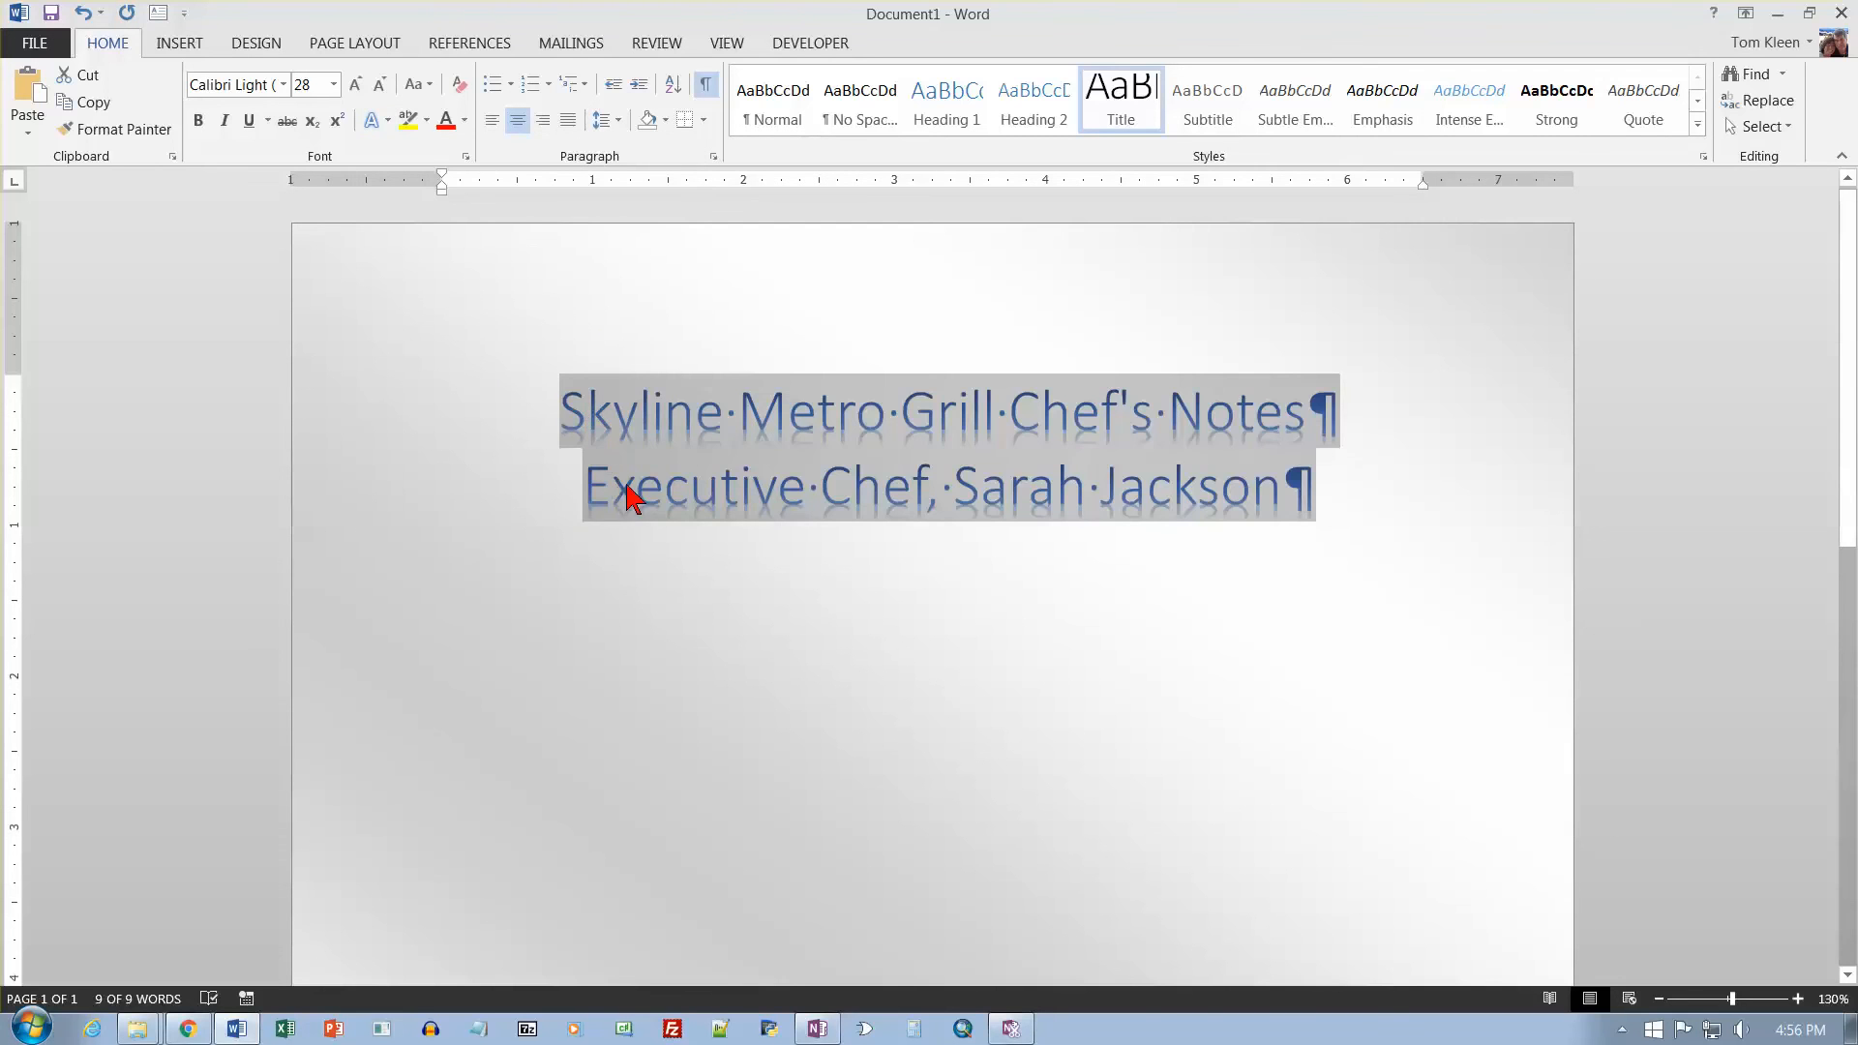
{"action": "left_click", "coordinate": [1303, 493]}
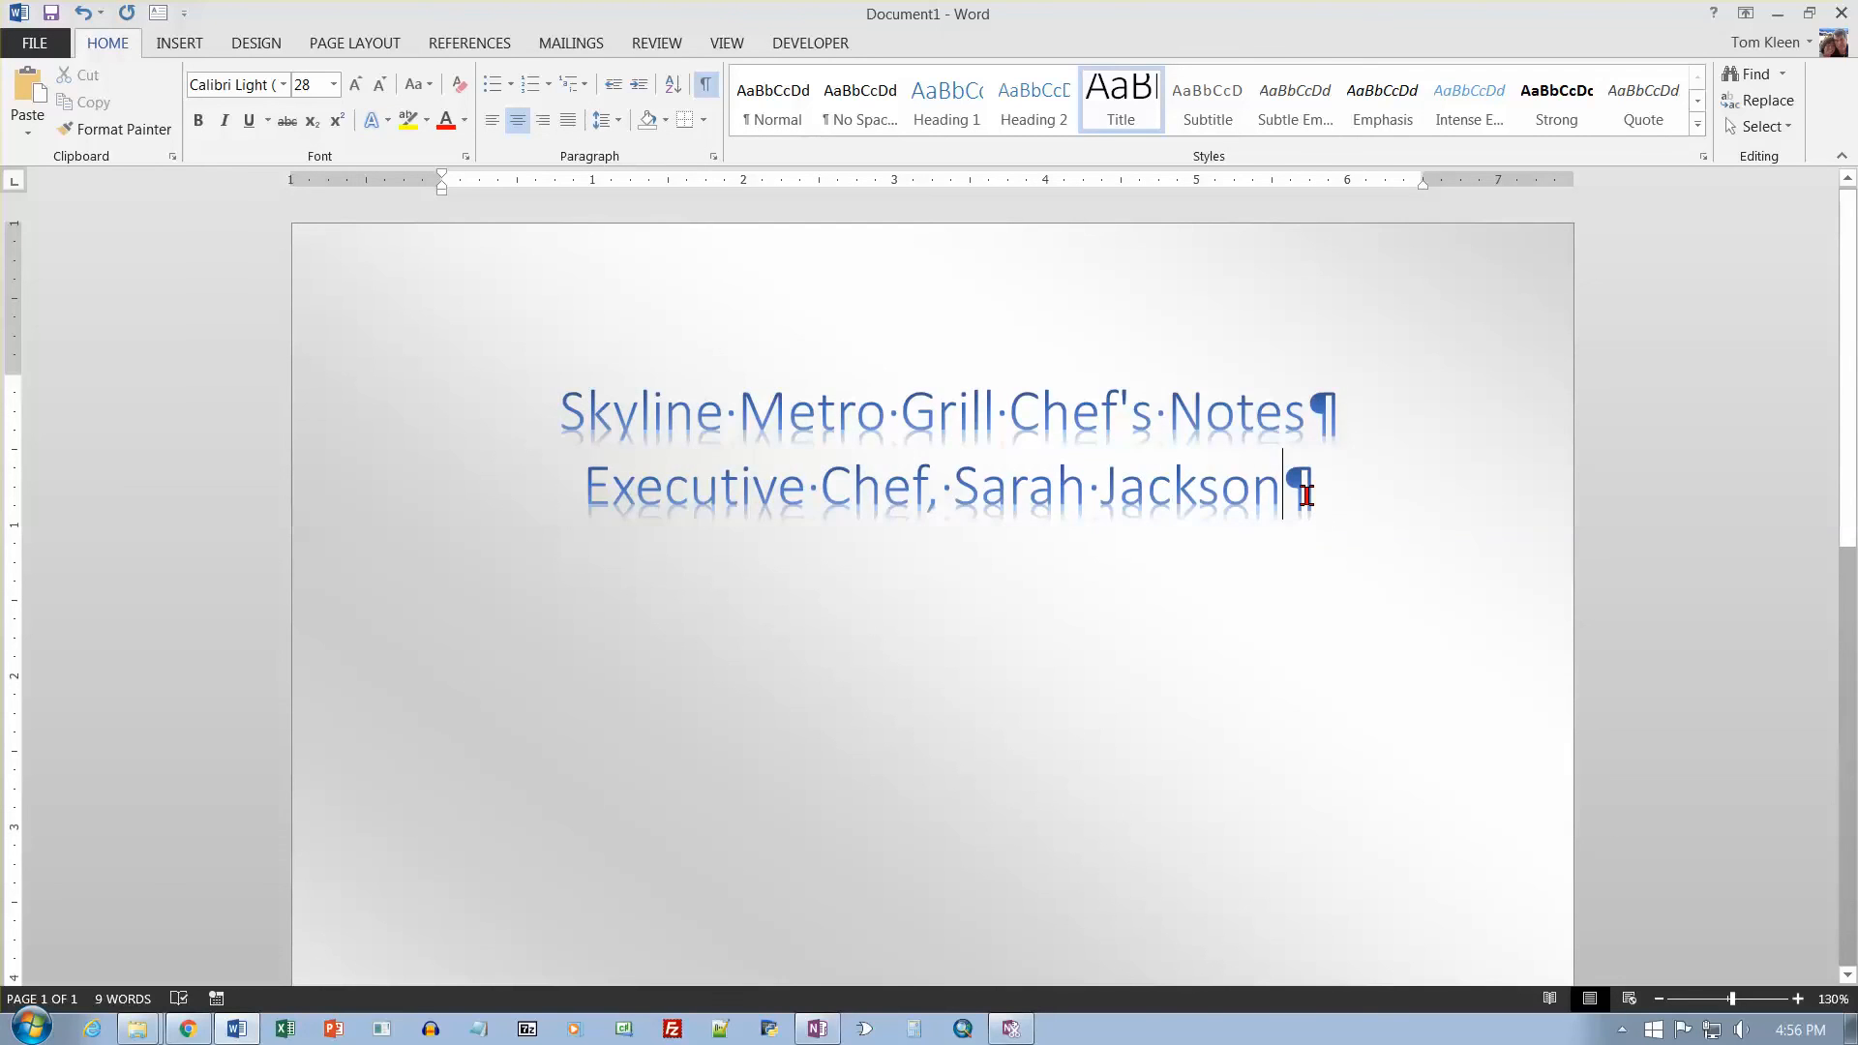